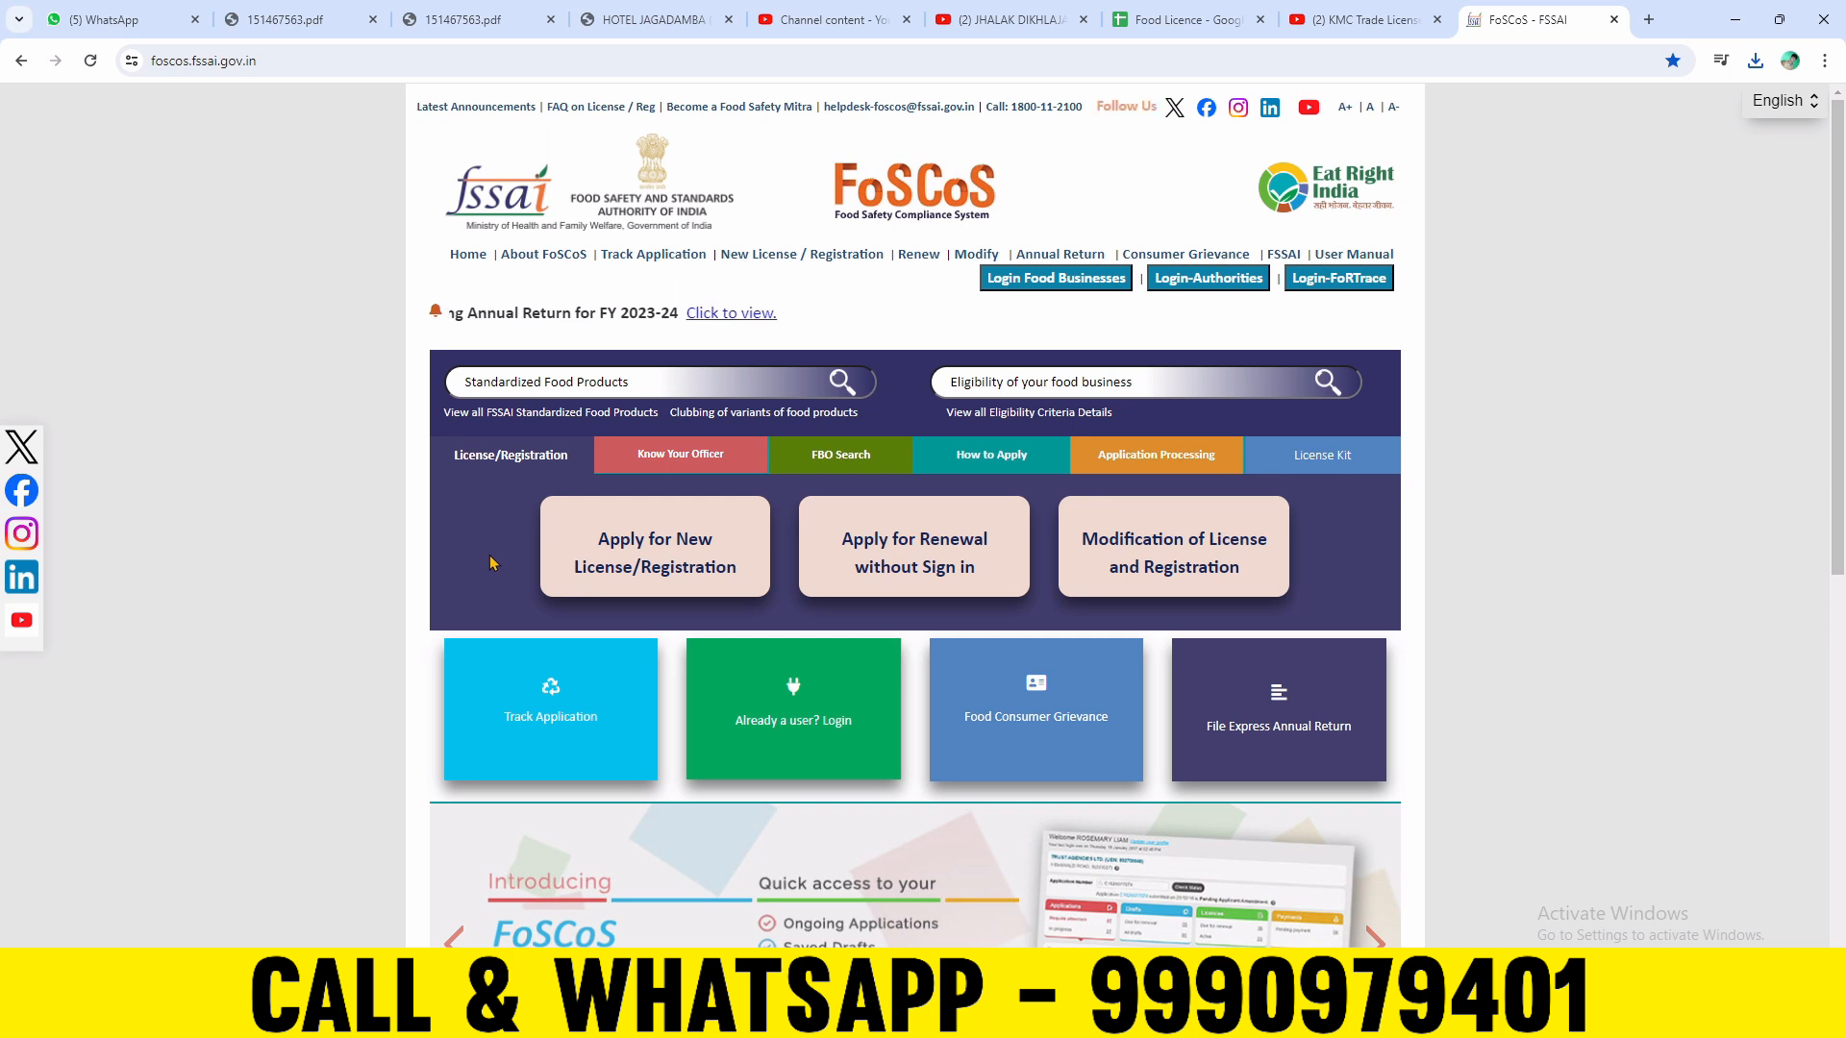
Begin a new licence/registration application for a General premise located in Delhi.
click(614, 583)
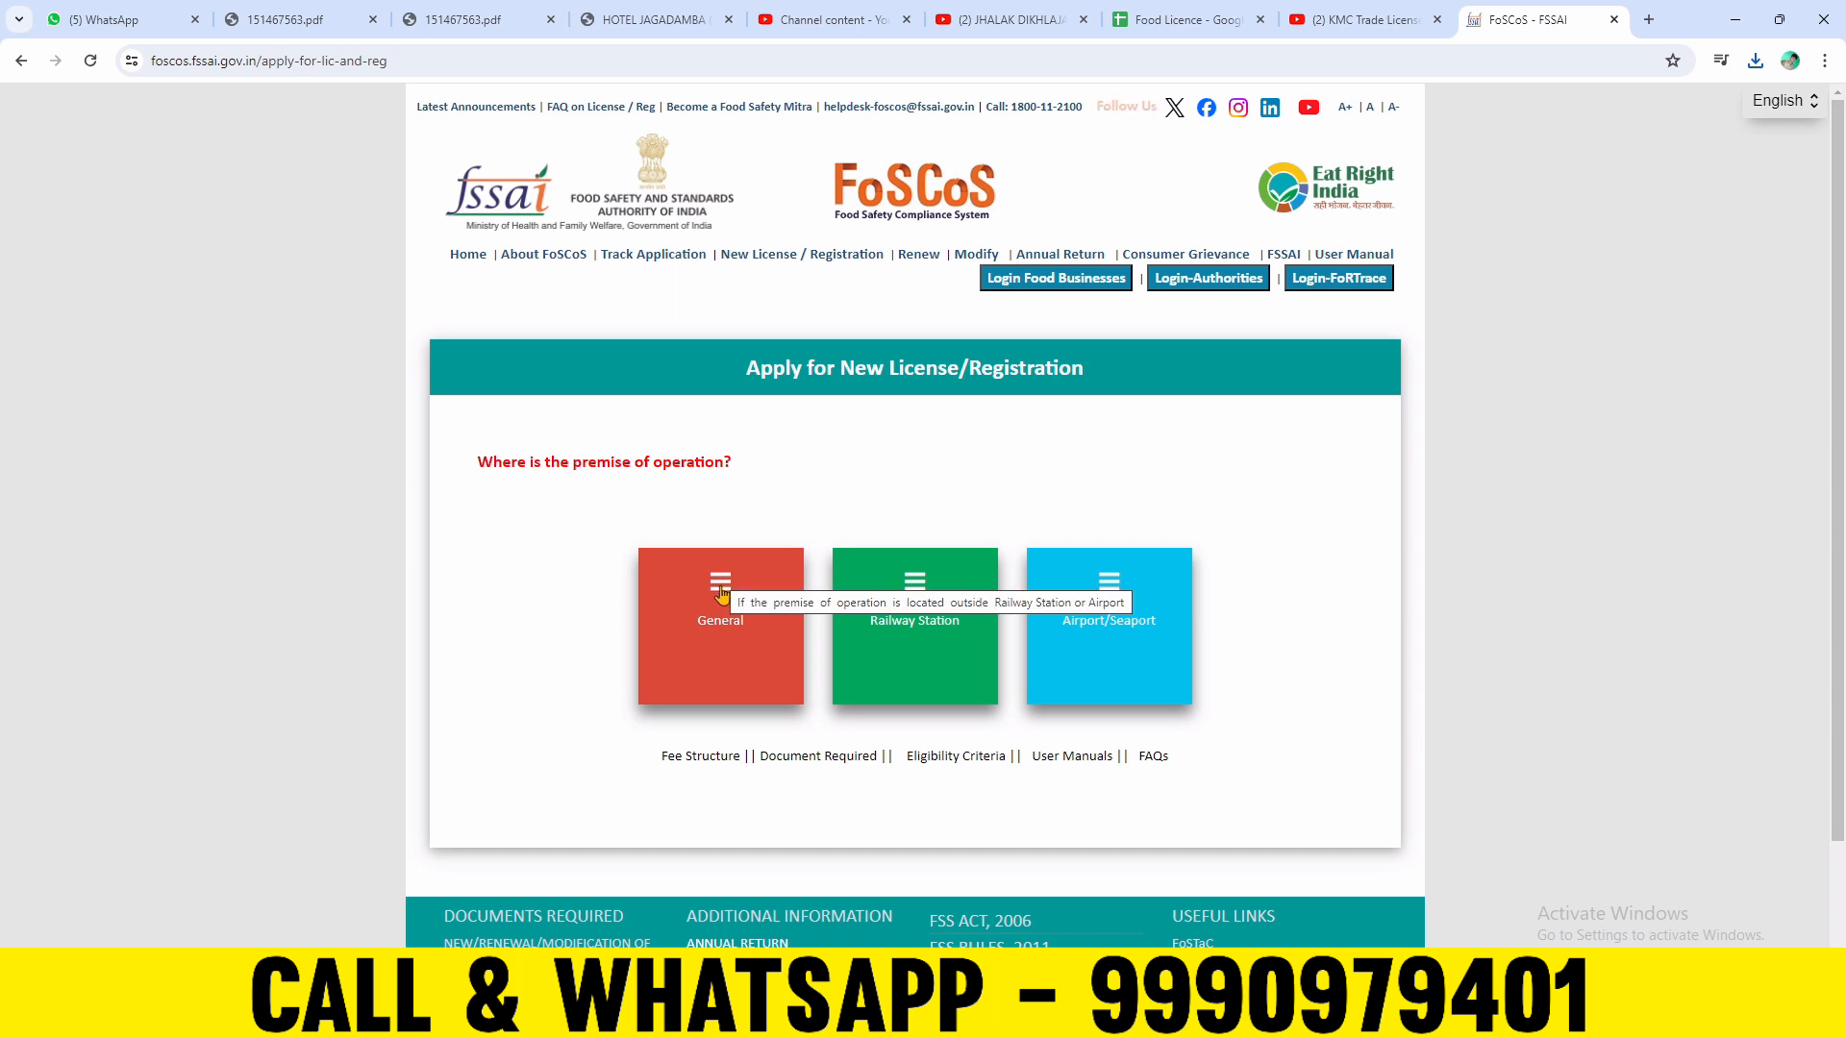
click(722, 586)
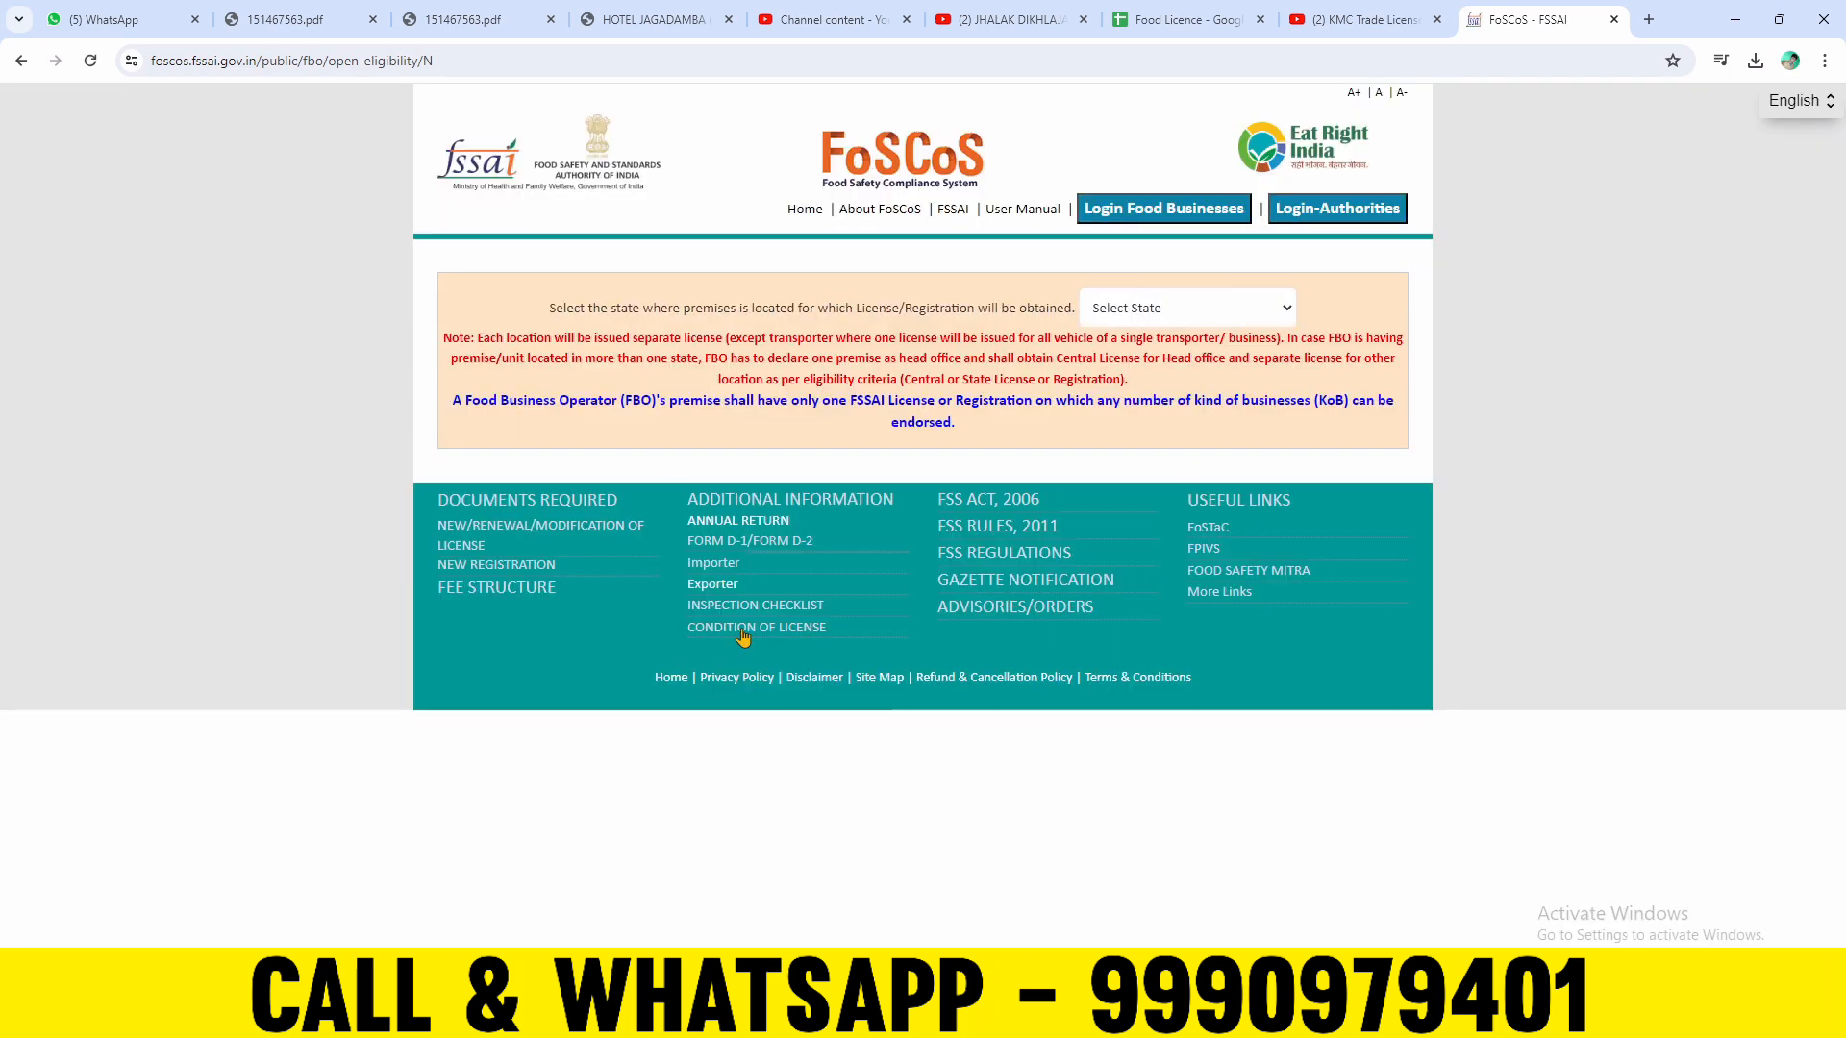
click(1249, 308)
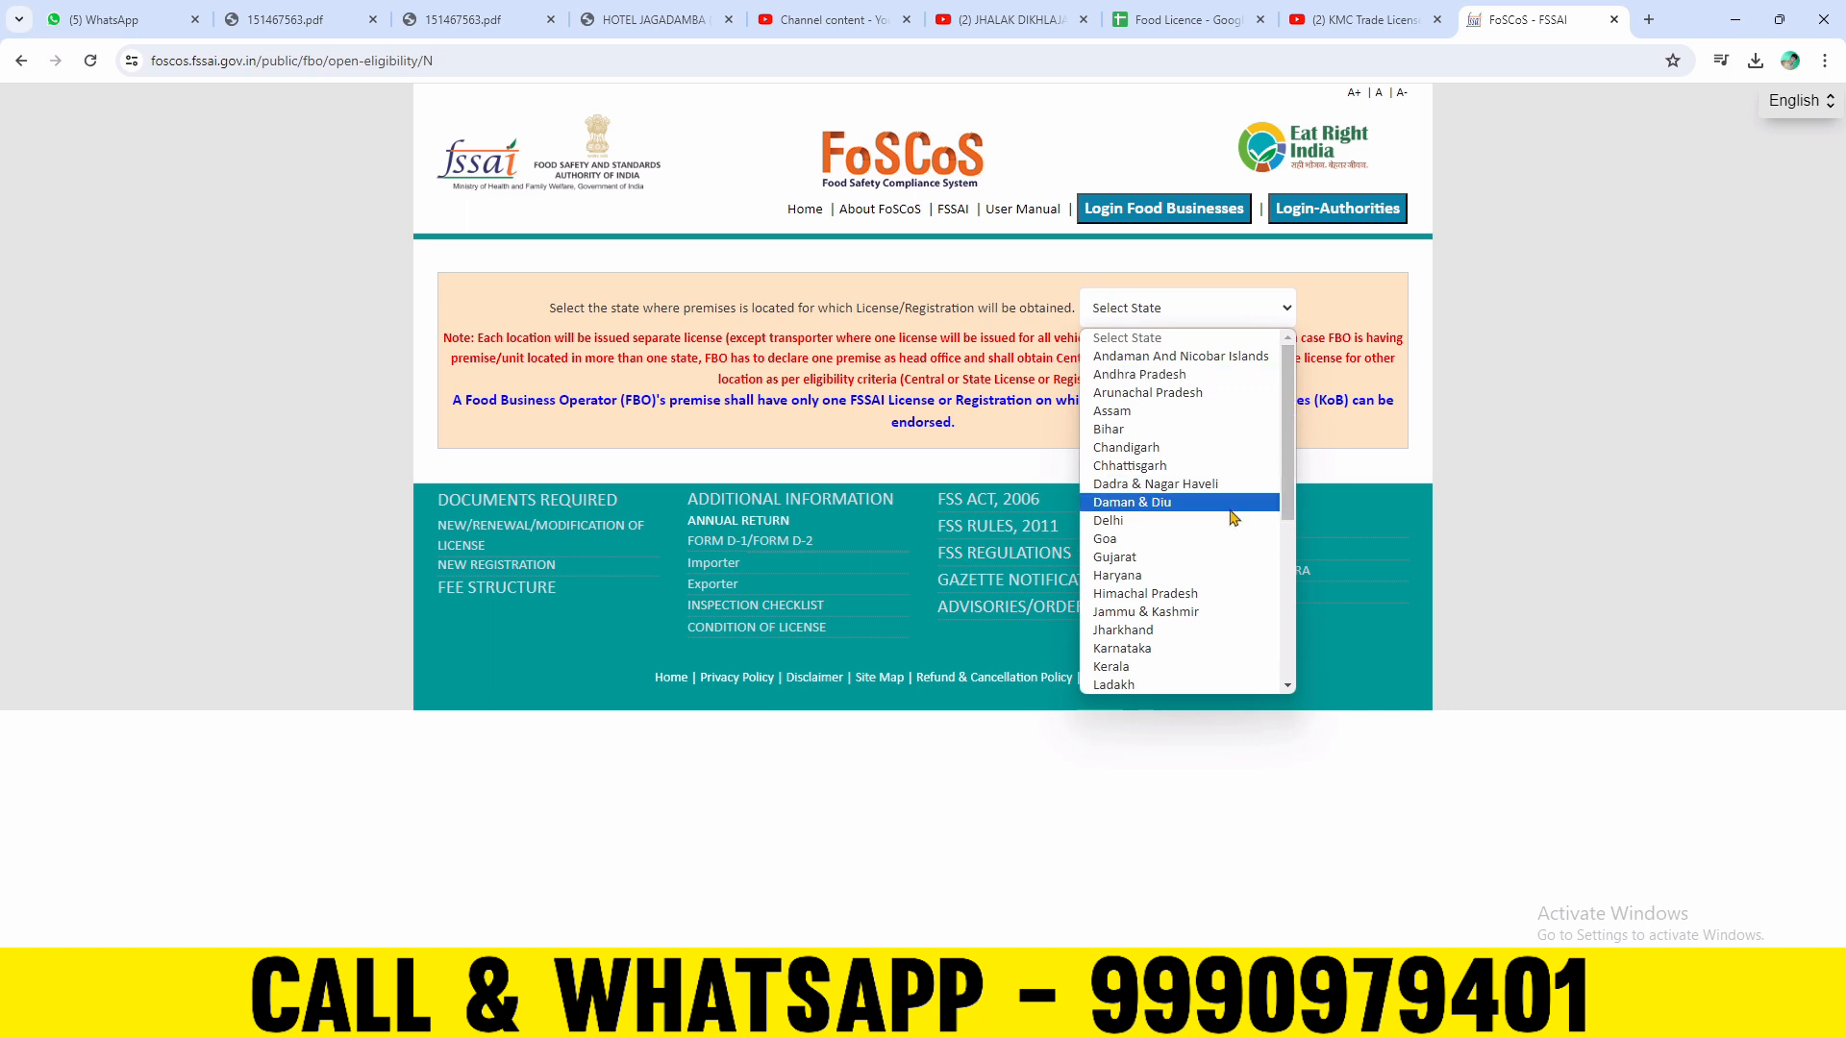
click(1135, 523)
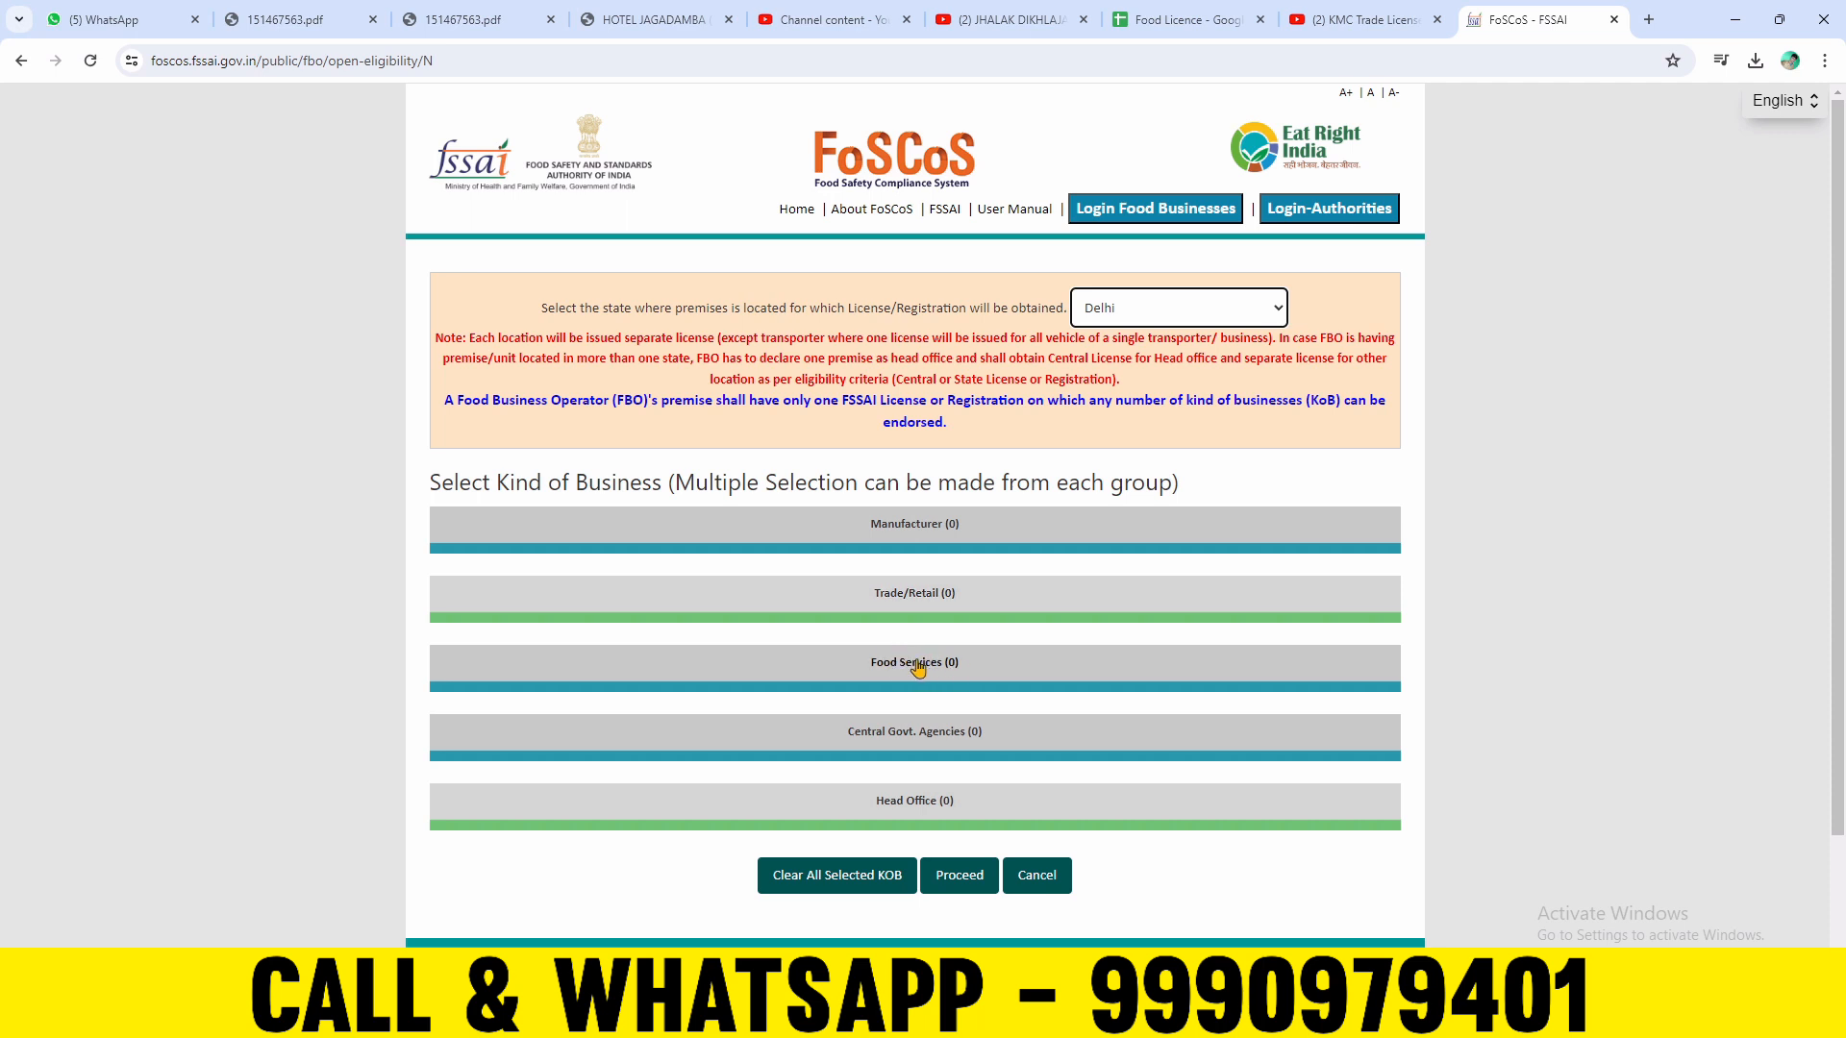
Choose Food Services – Food Vending Establishment with turnover up to 12 lakhs and open Form A.
click(978, 665)
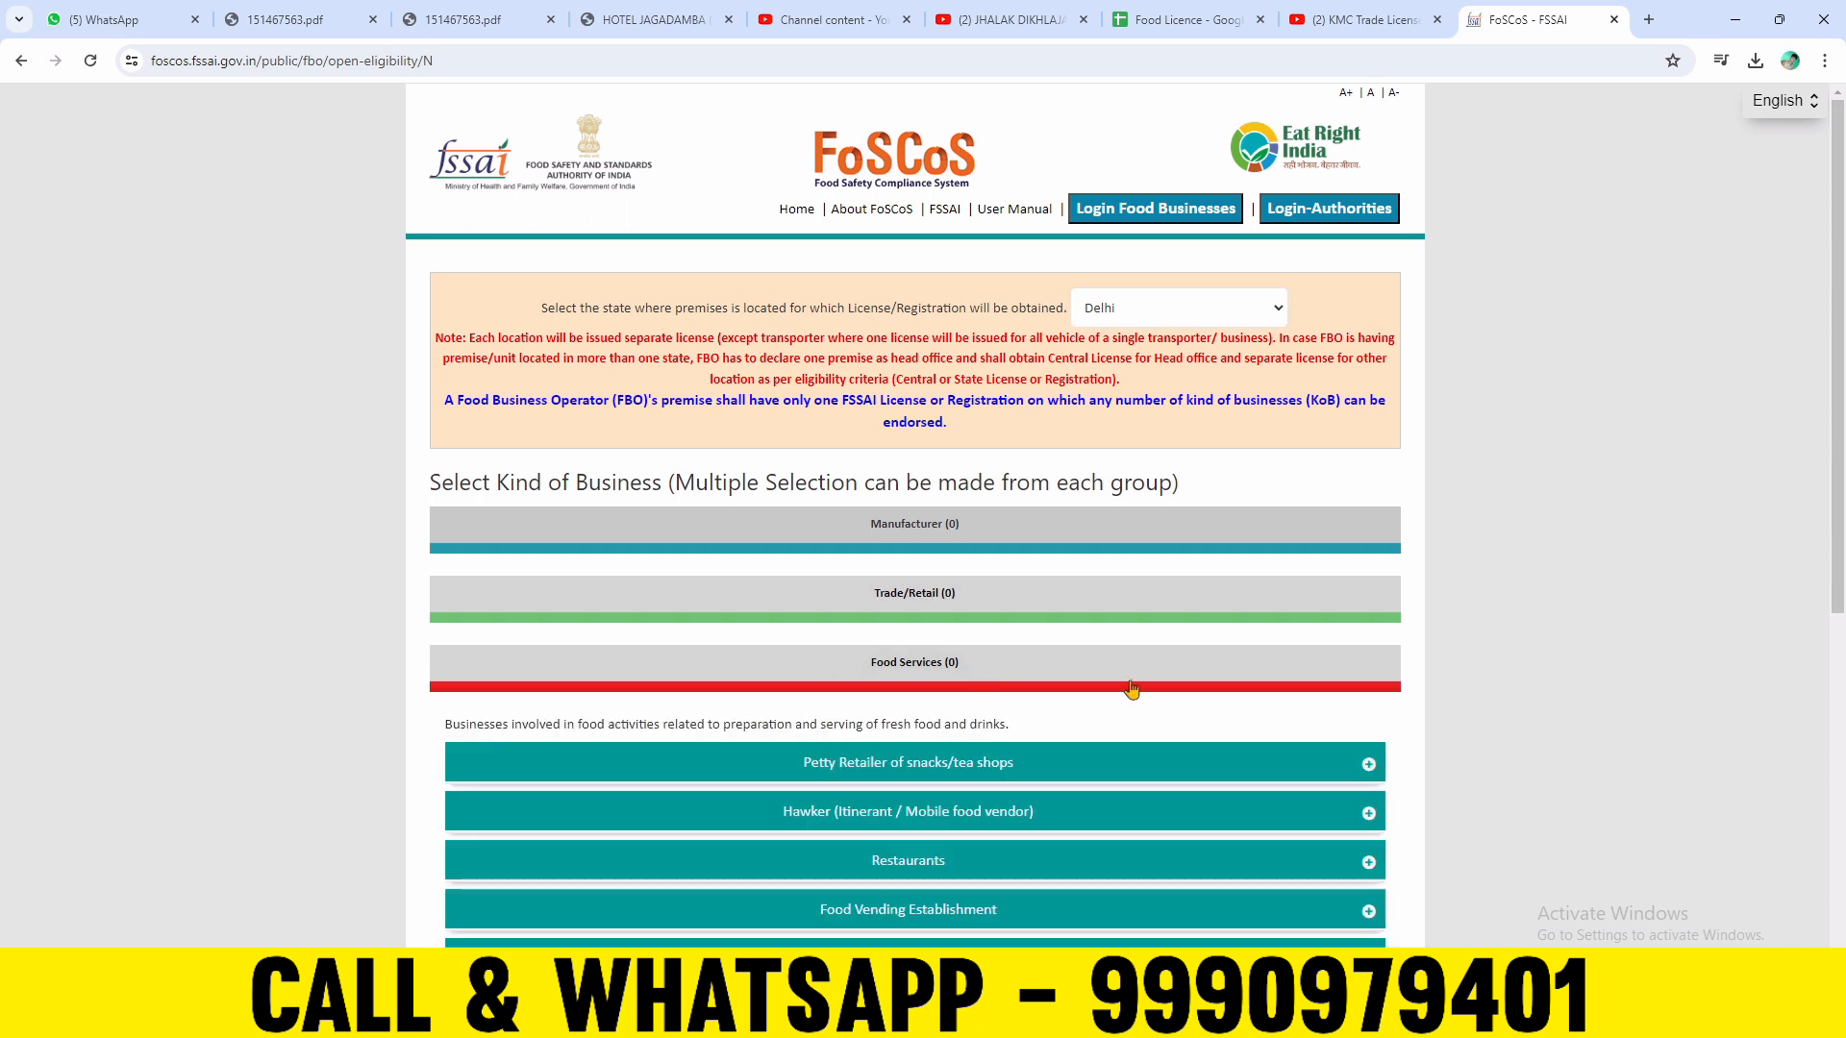
scroll(1839, 355, down, 7)
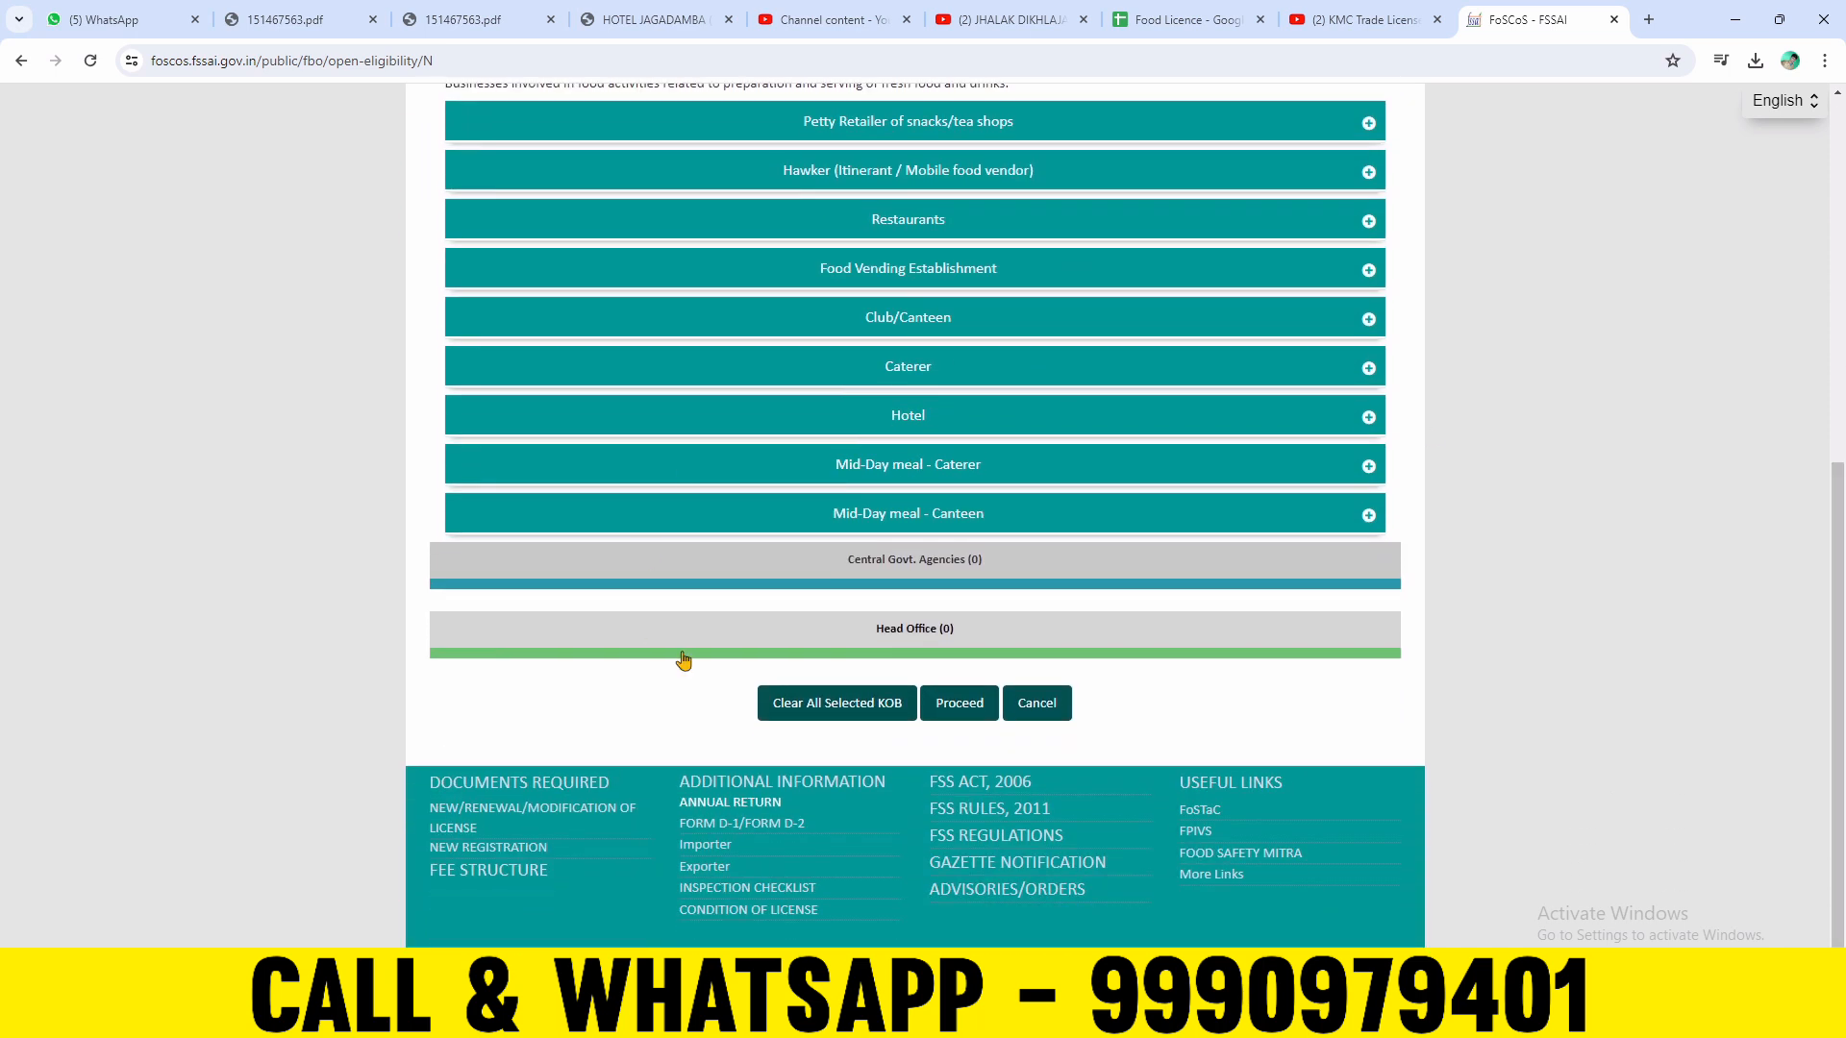
click(962, 705)
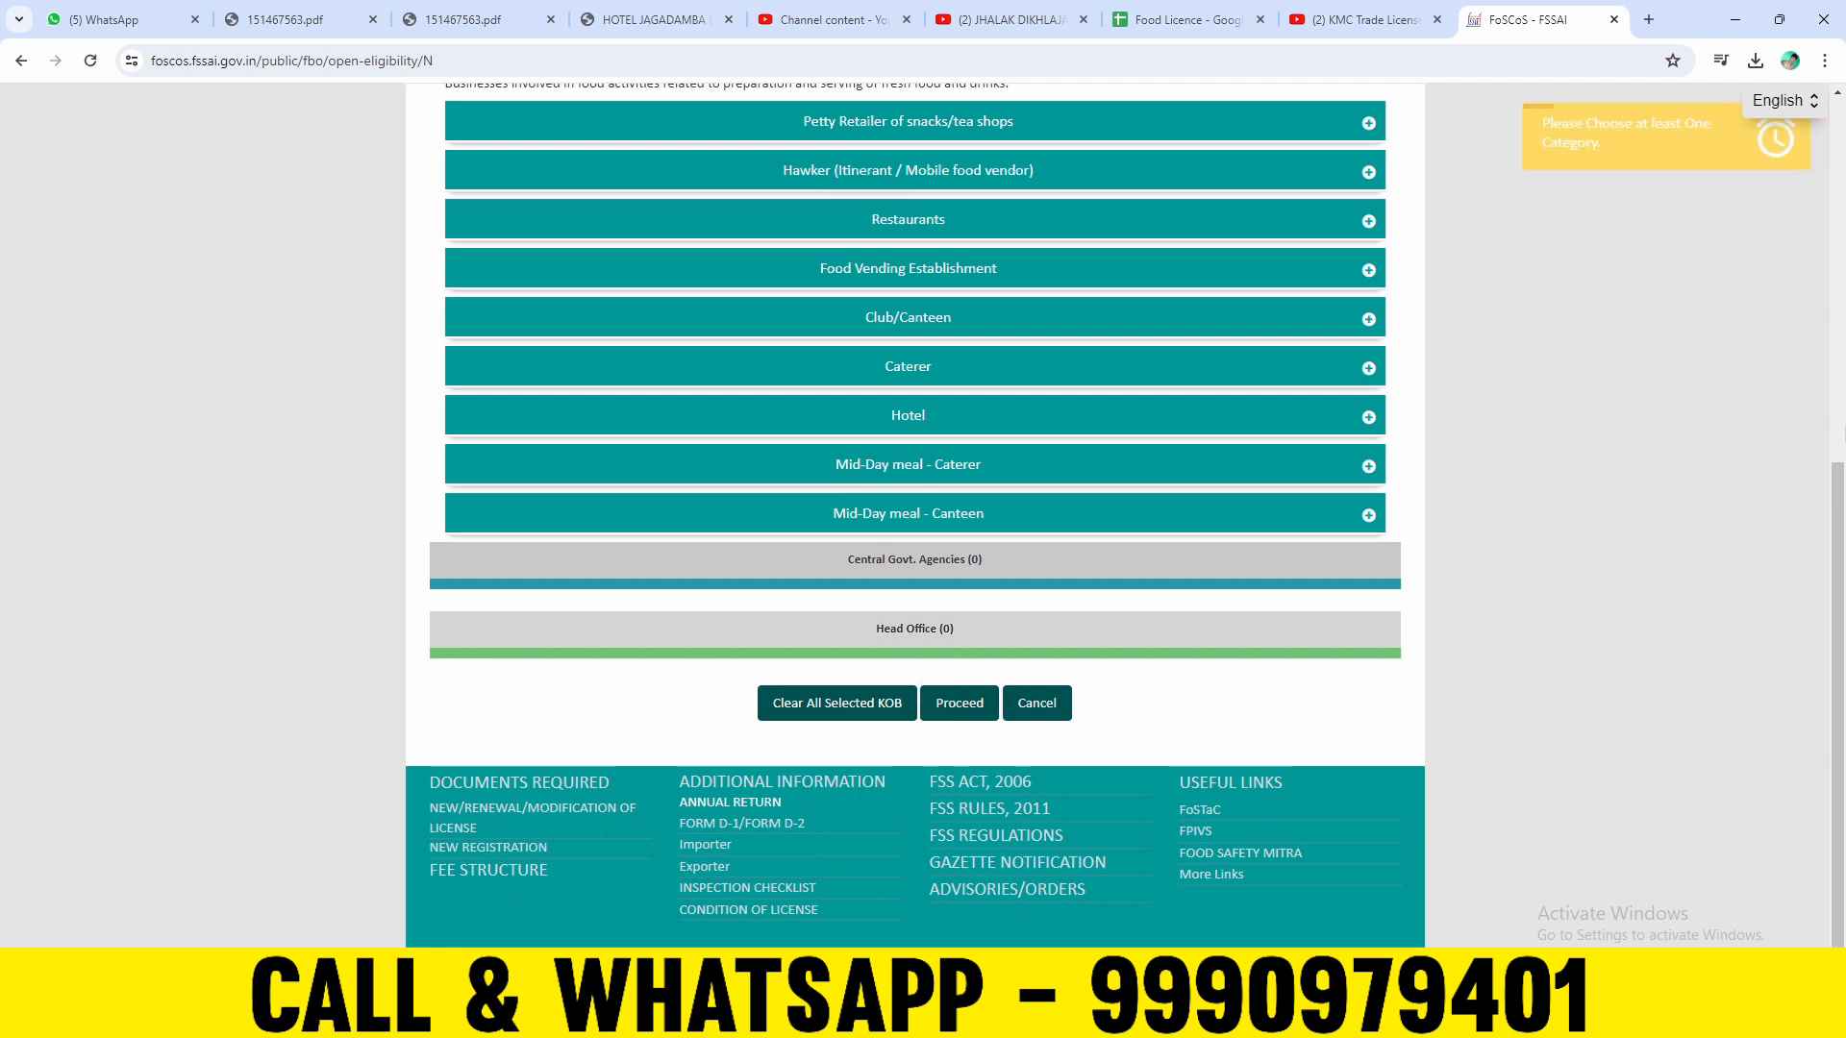
click(1361, 279)
click(596, 776)
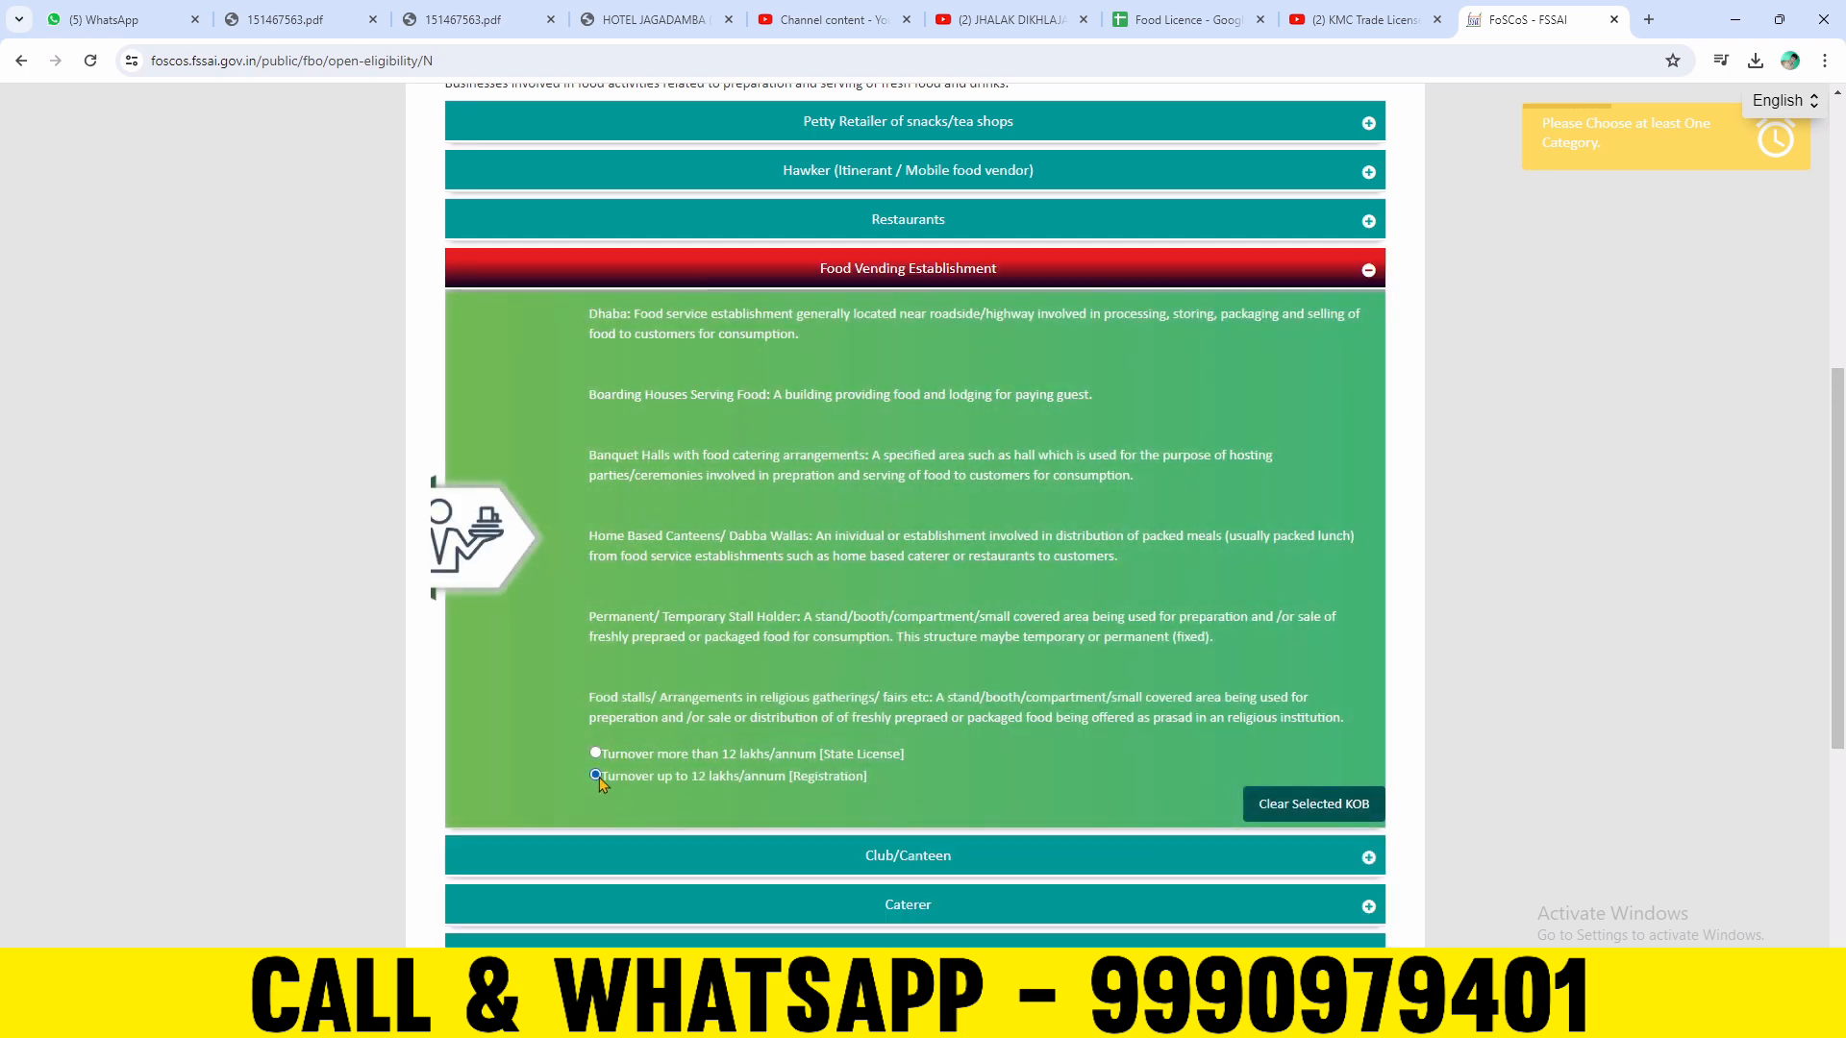
drag(1843, 574, 1843, 759)
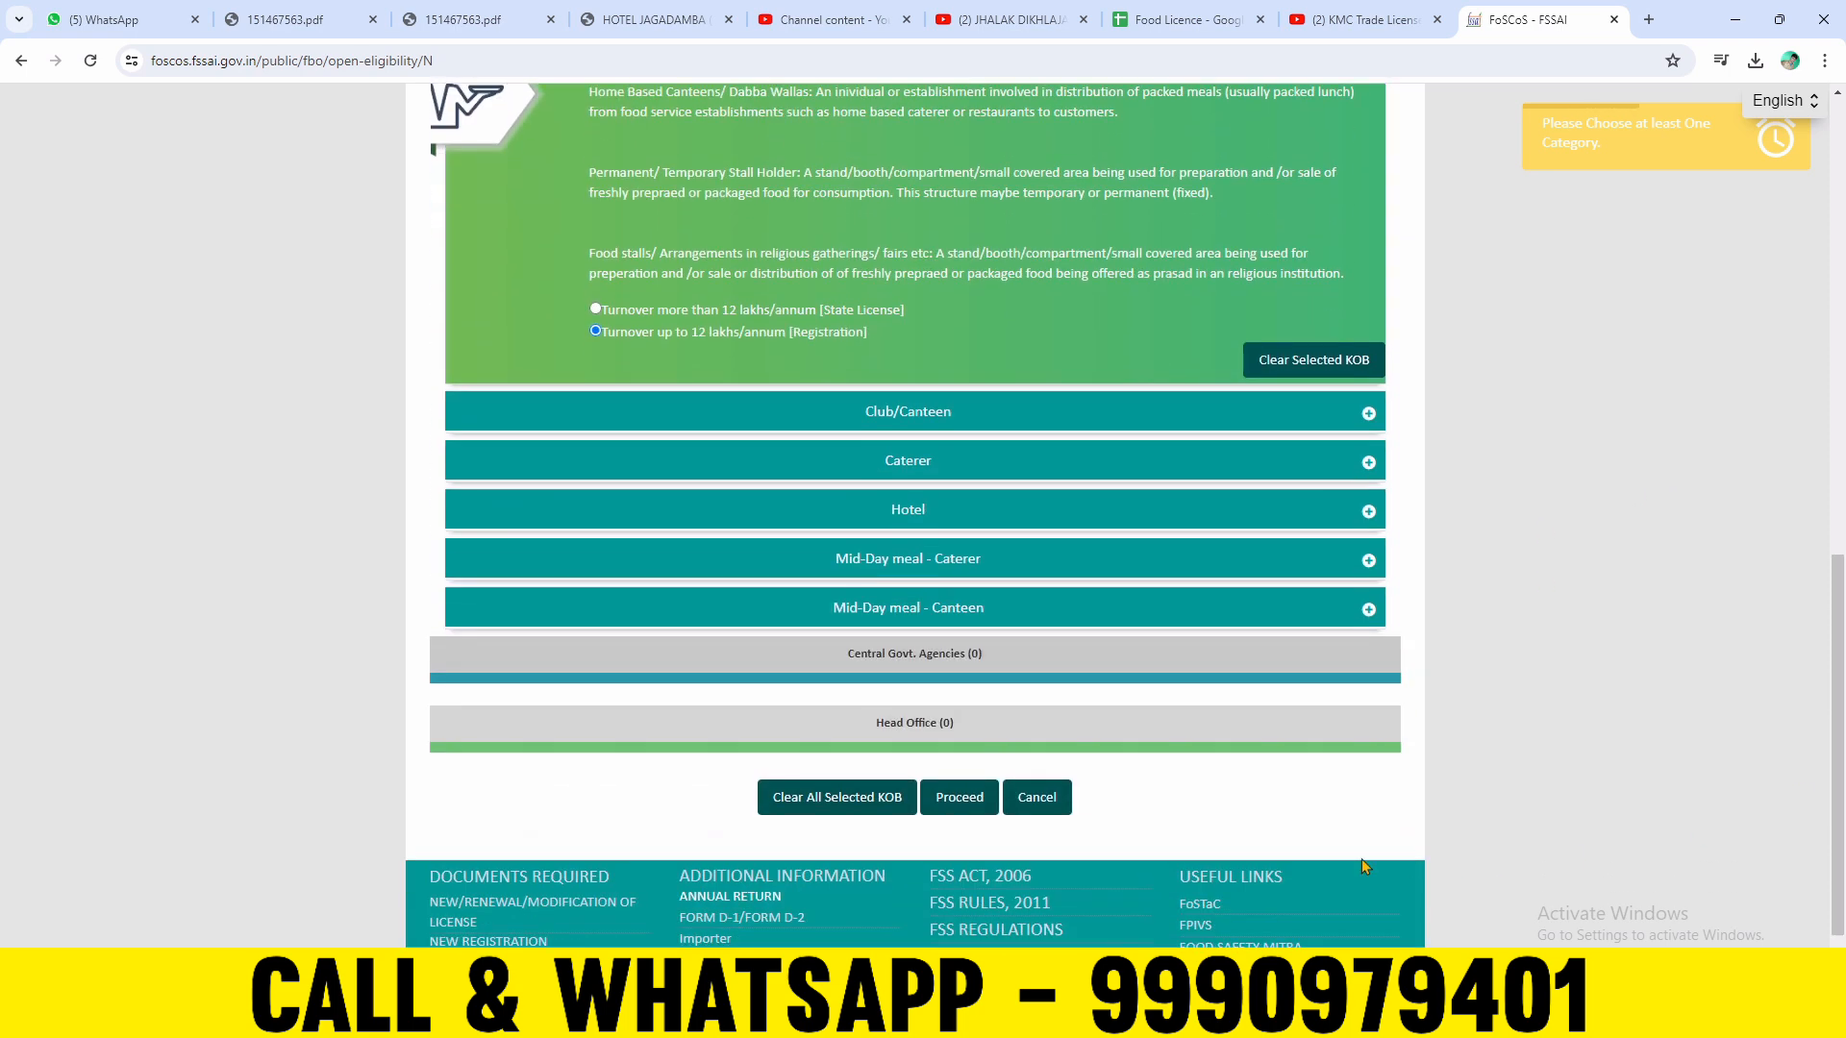
click(959, 797)
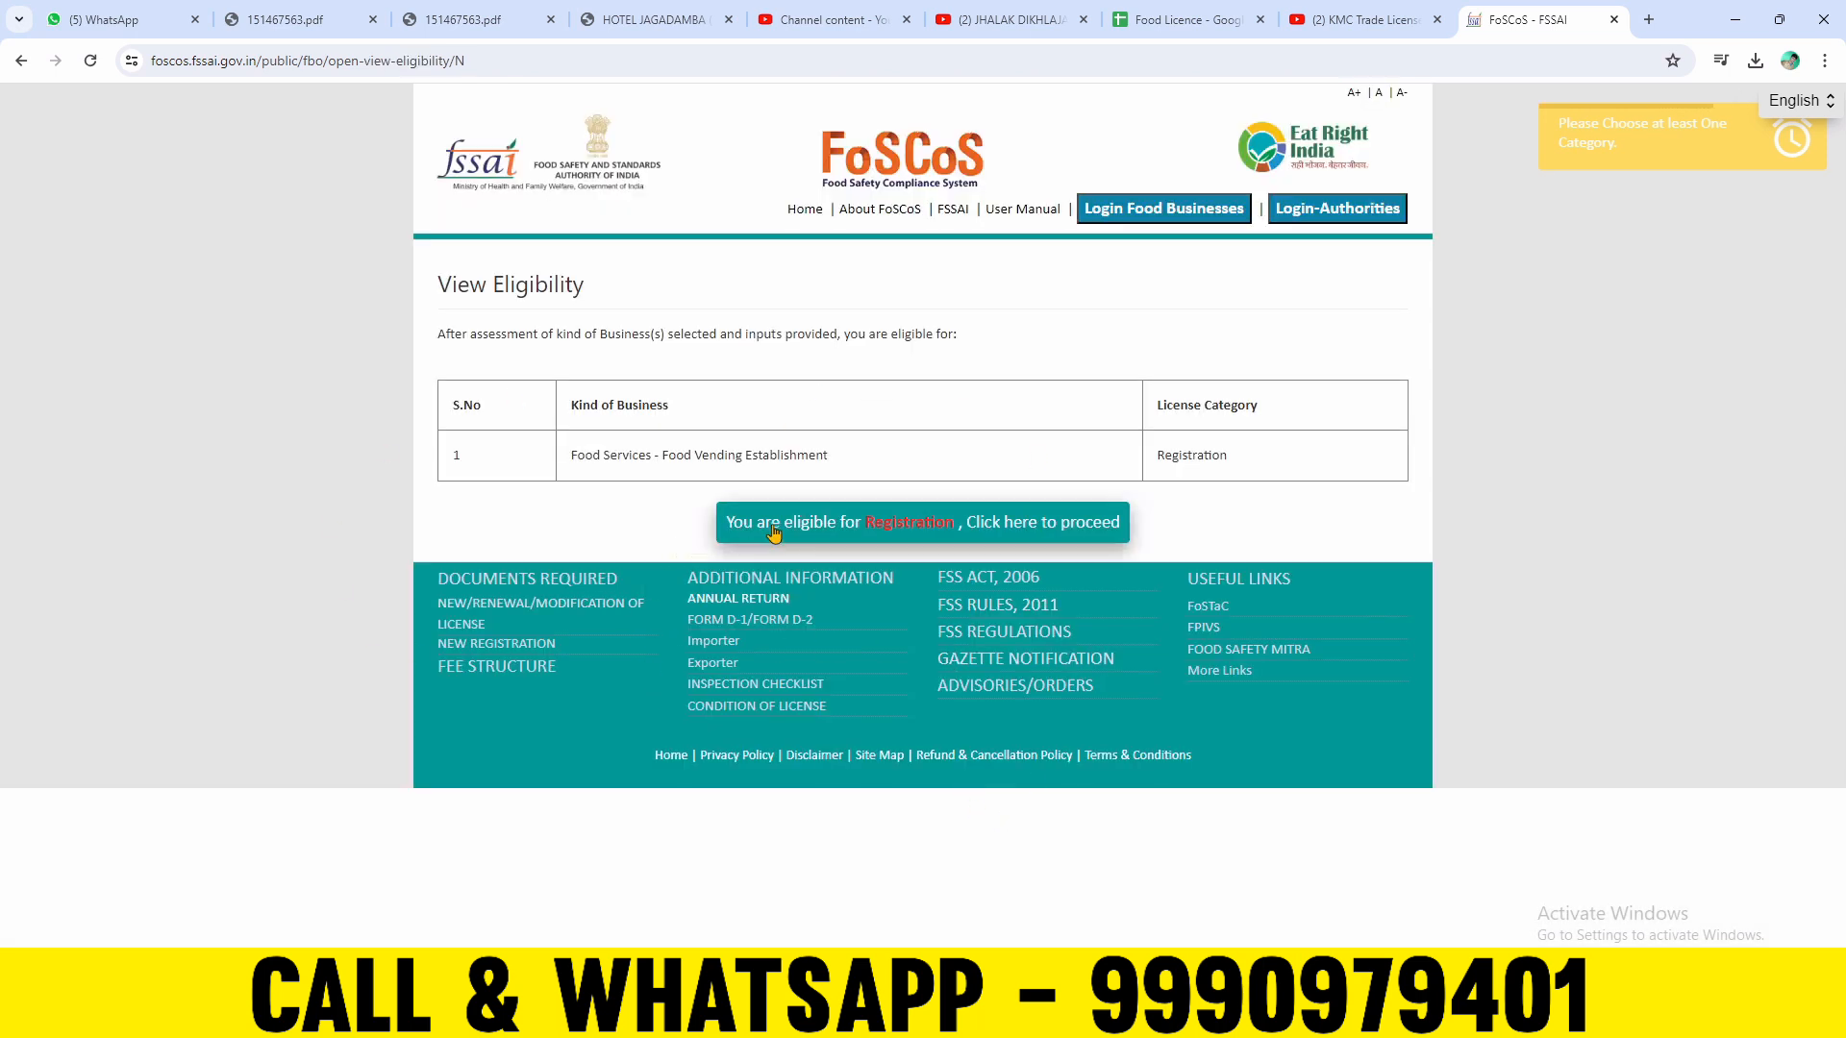
click(905, 530)
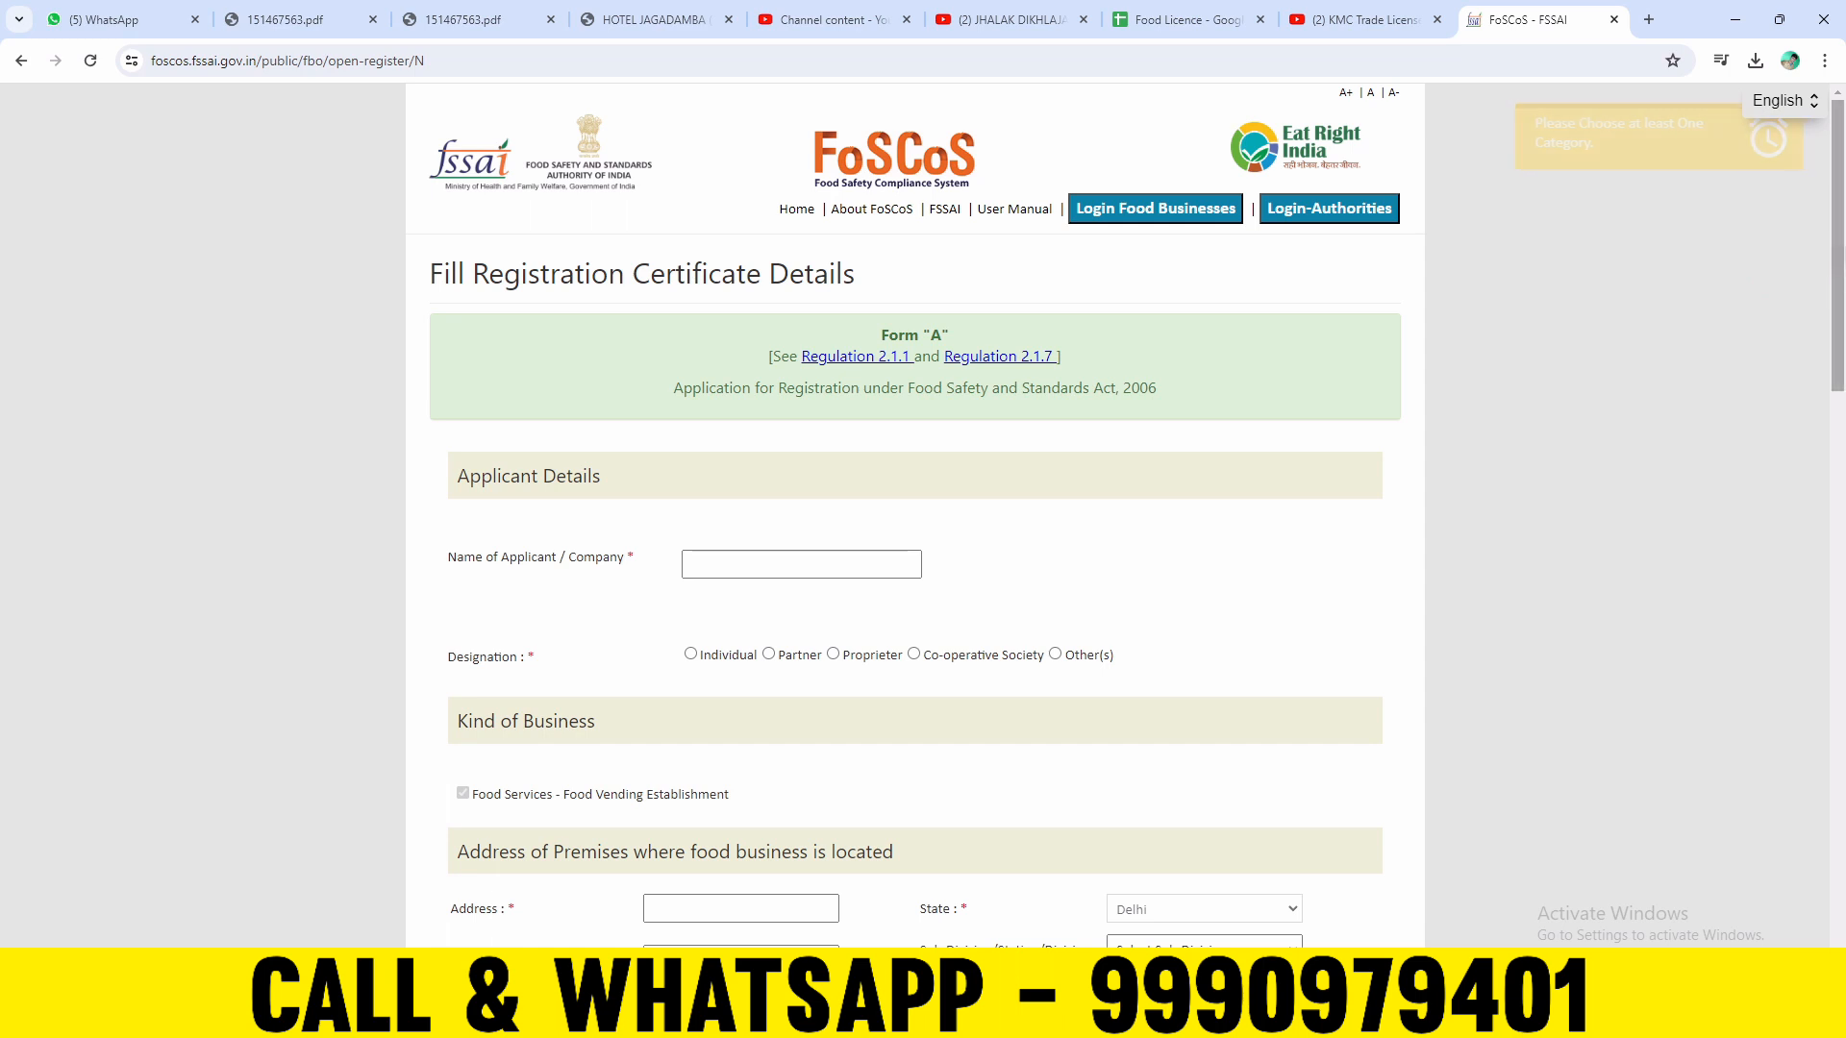
Mark the applicant's designation as Individual on the Form A registration form.
scroll(1836, 266, down, 3)
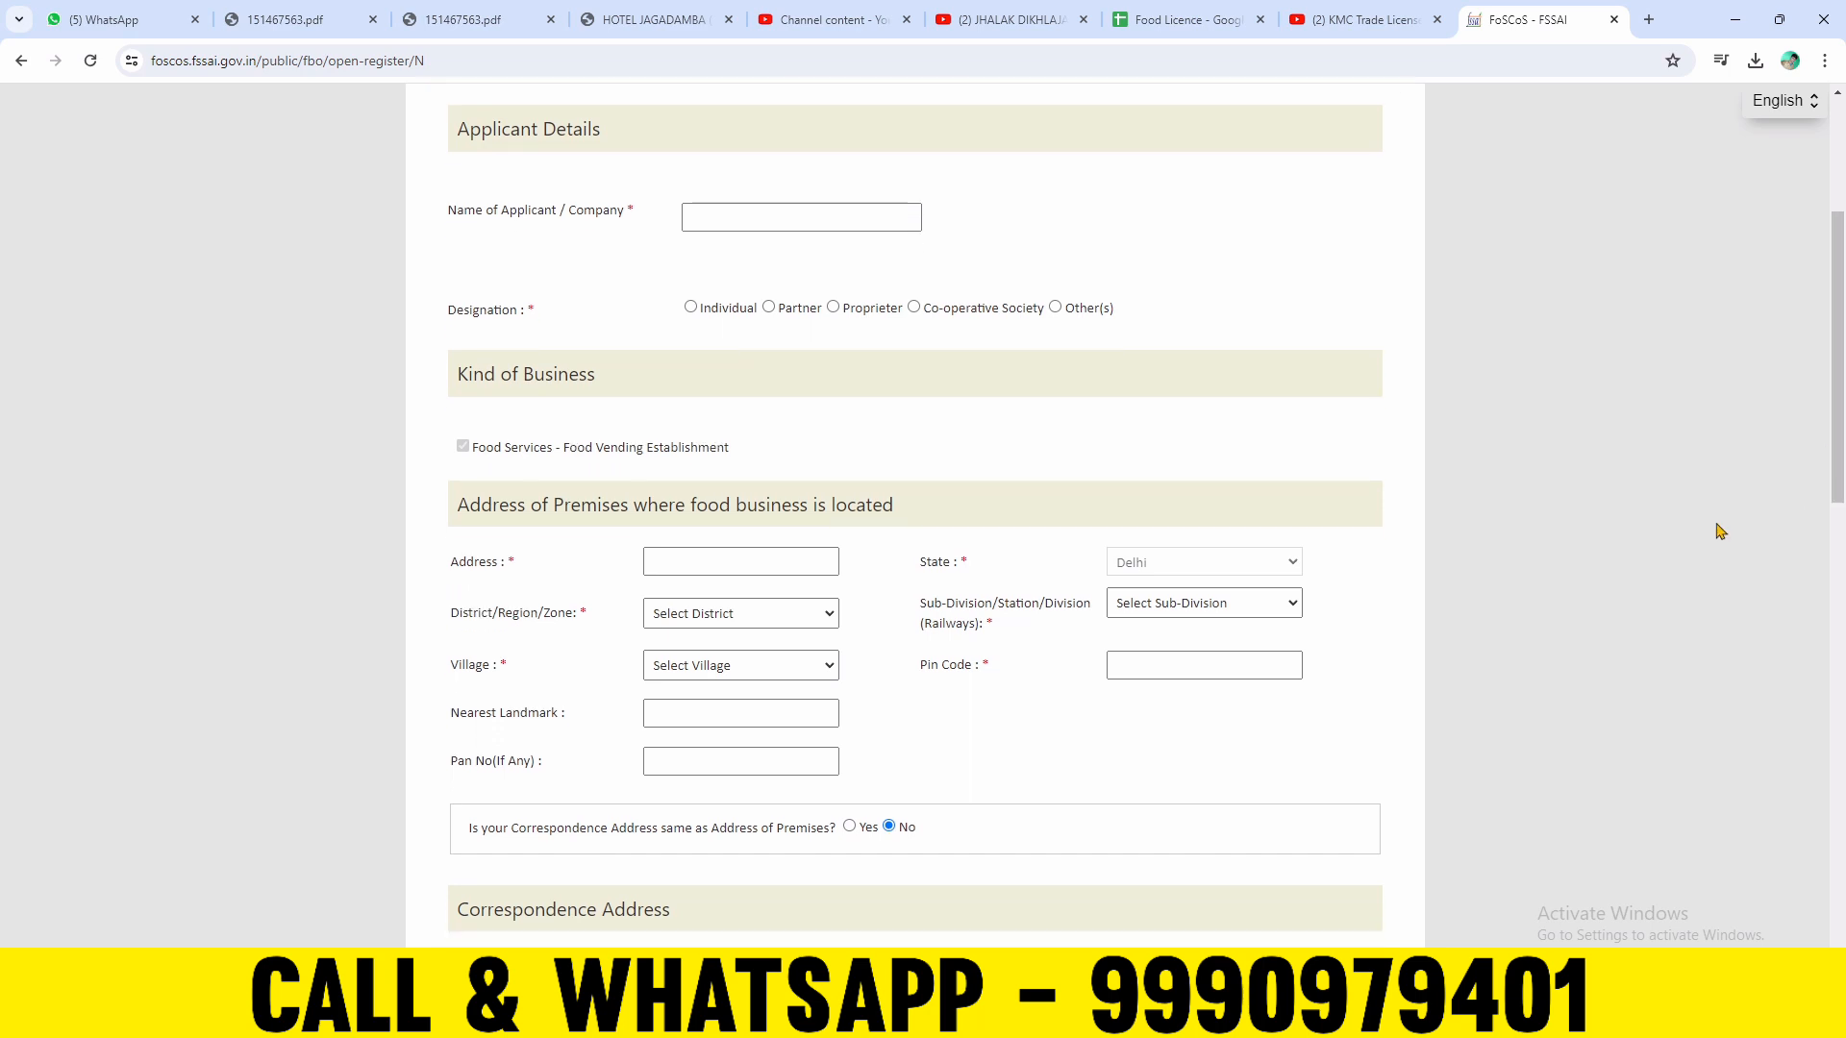
click(733, 216)
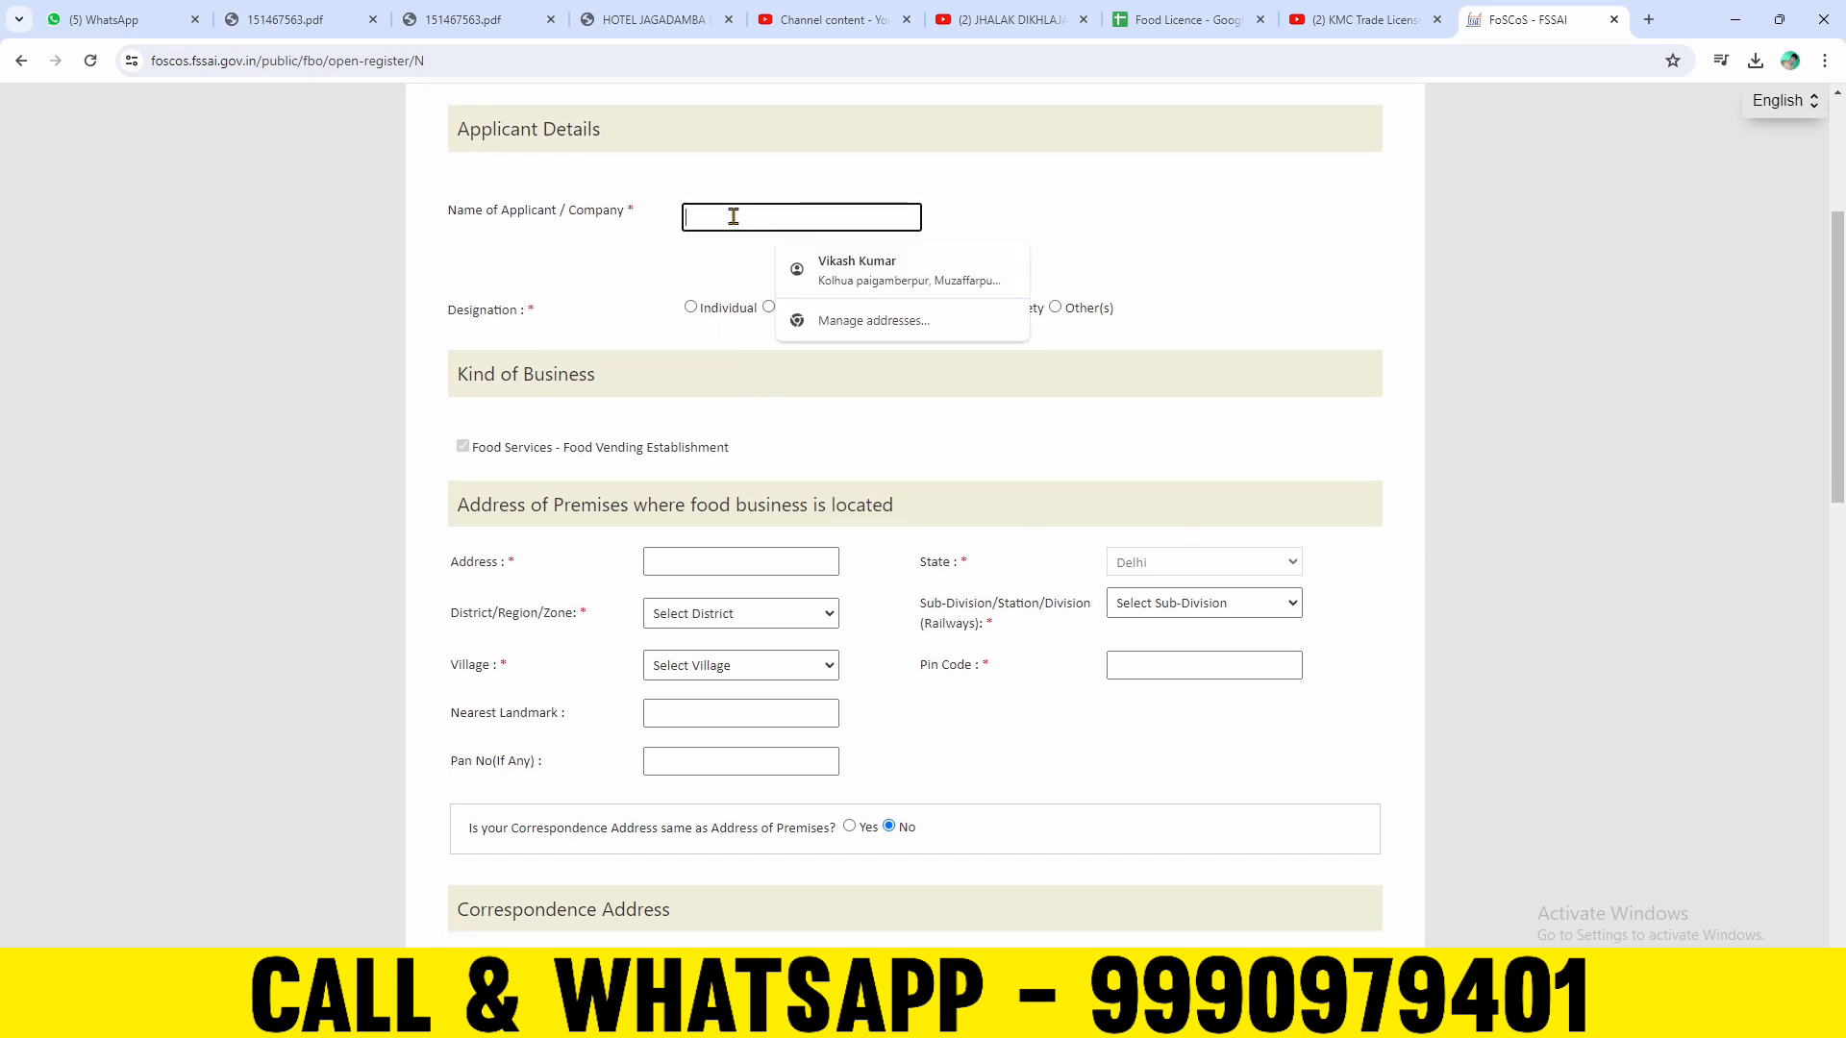
click(627, 291)
click(691, 307)
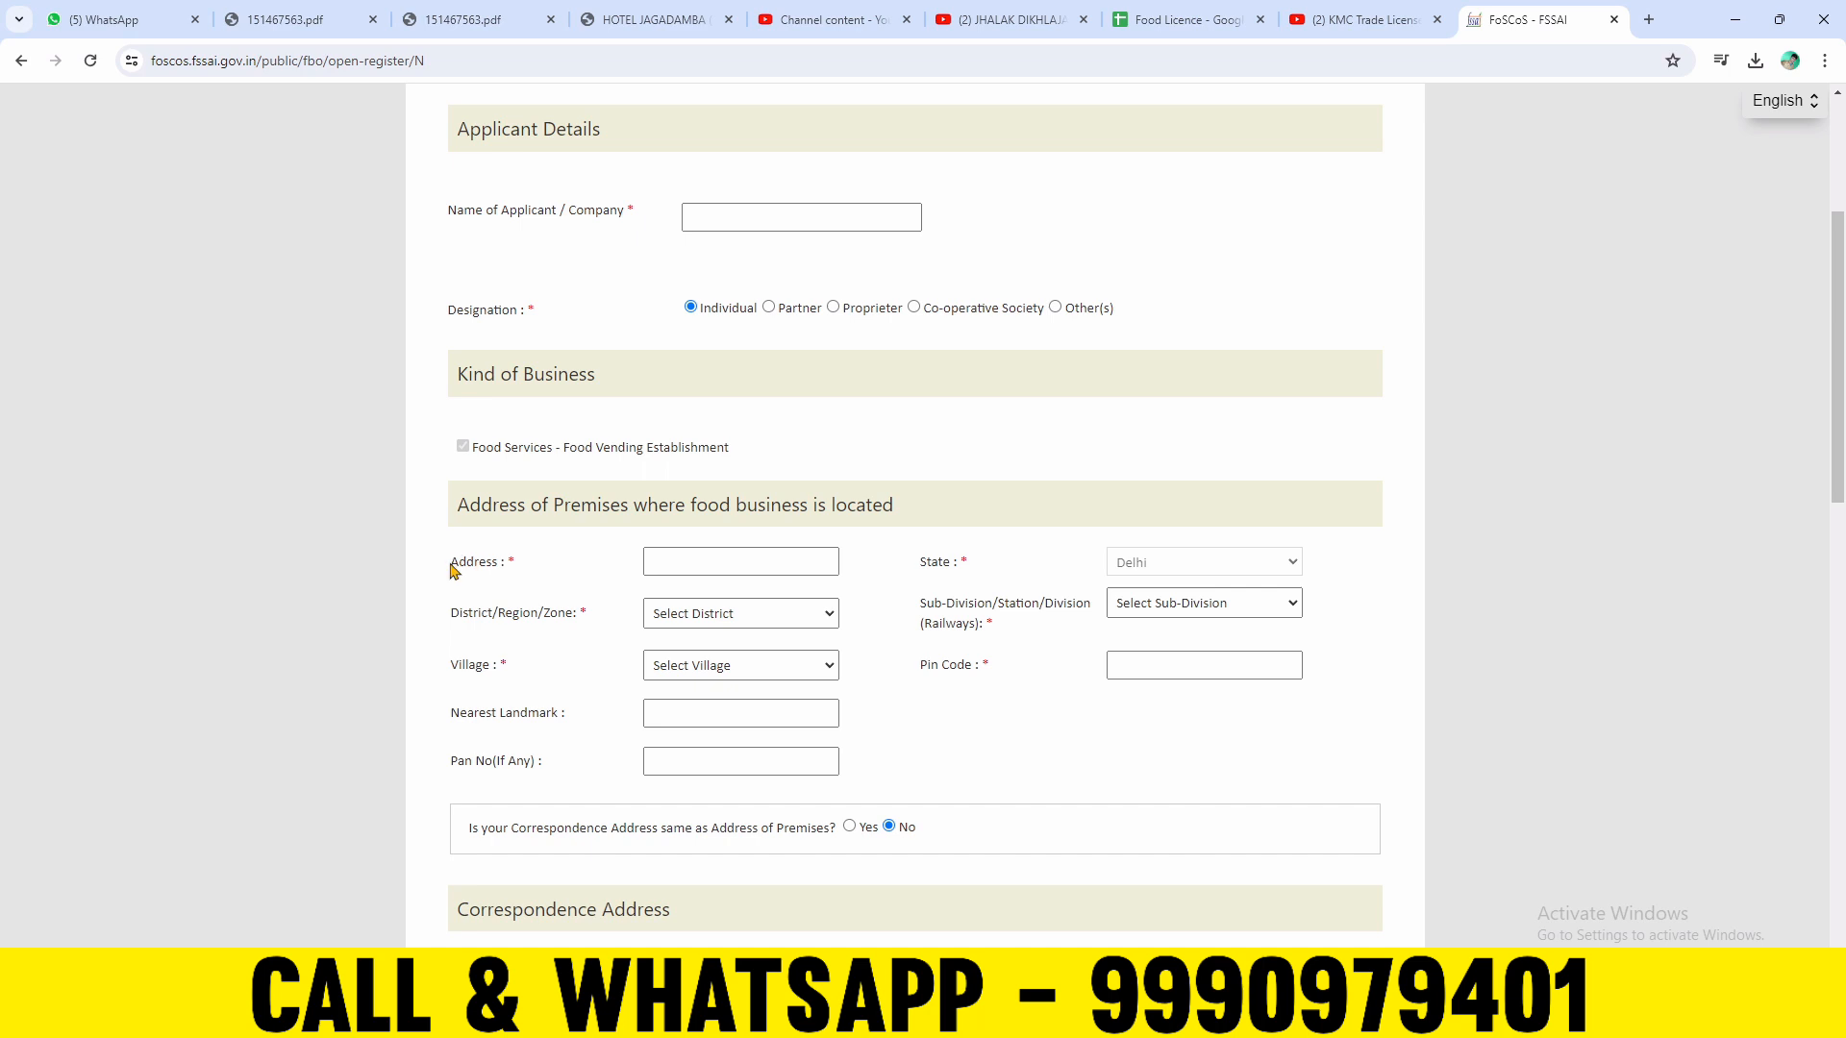
drag(445, 568, 574, 772)
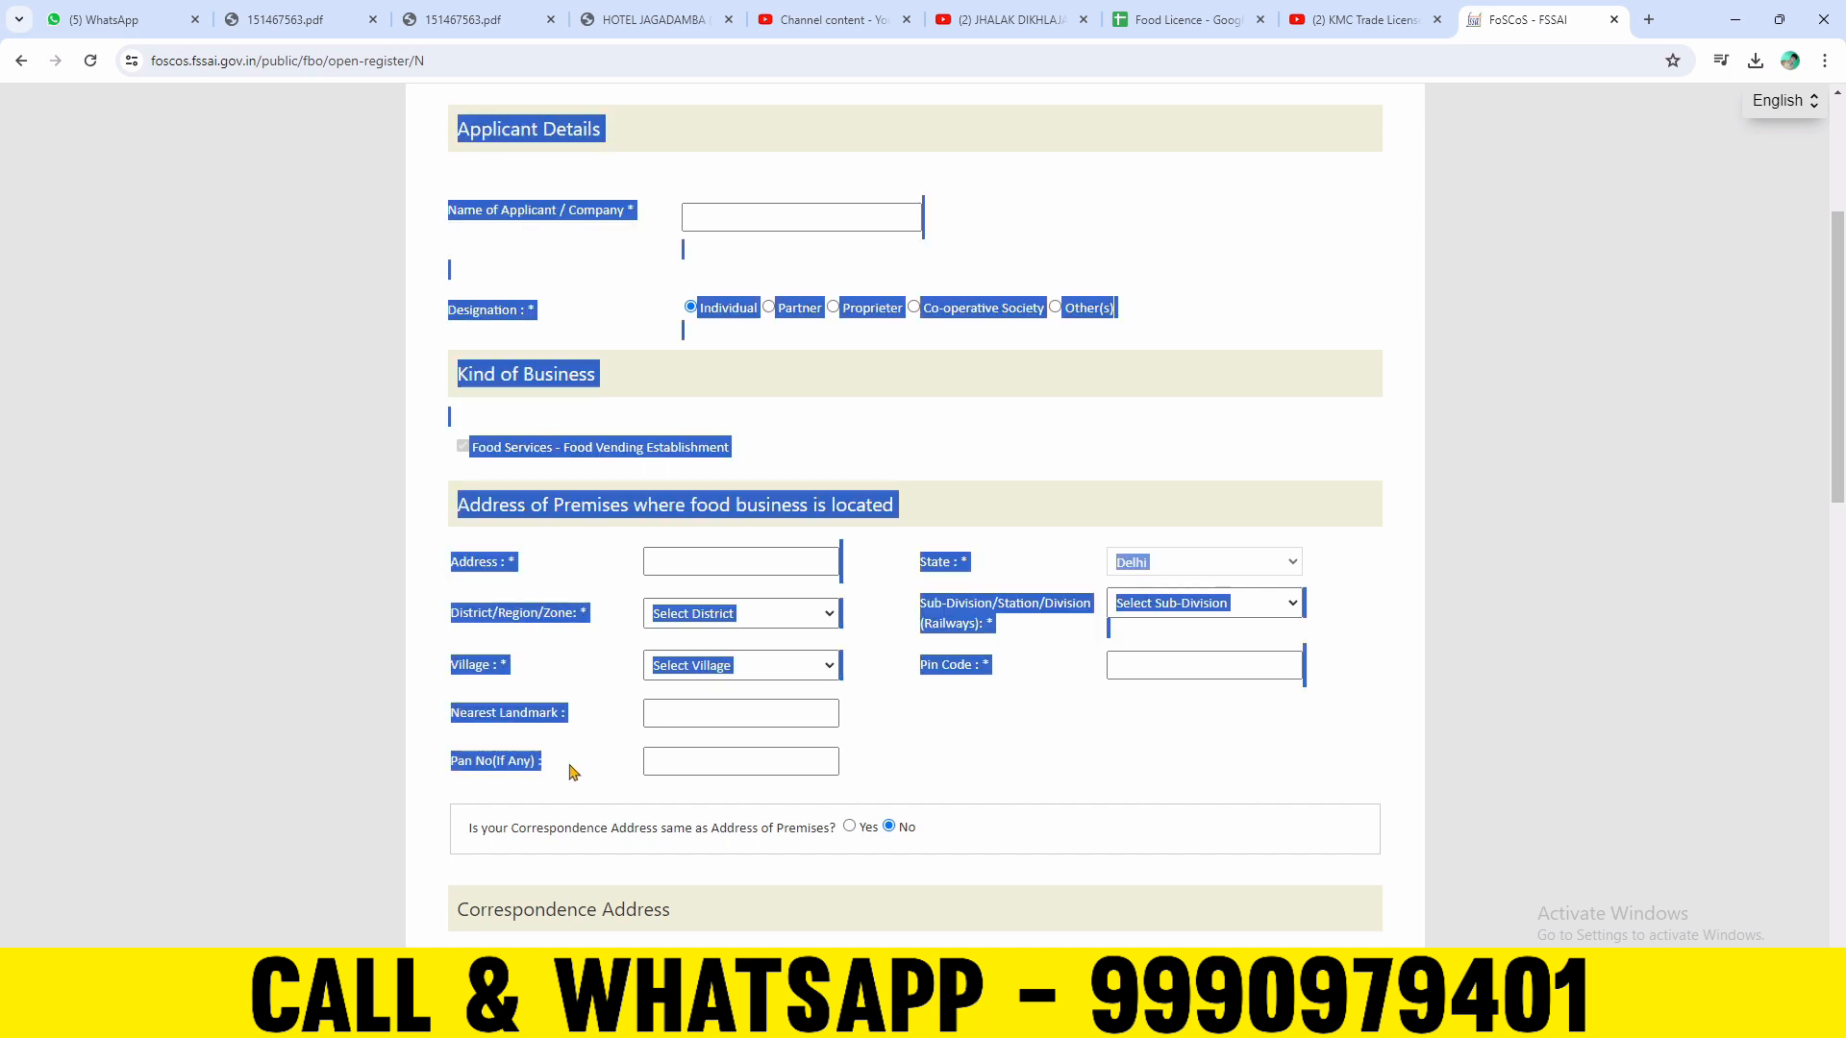
click(876, 758)
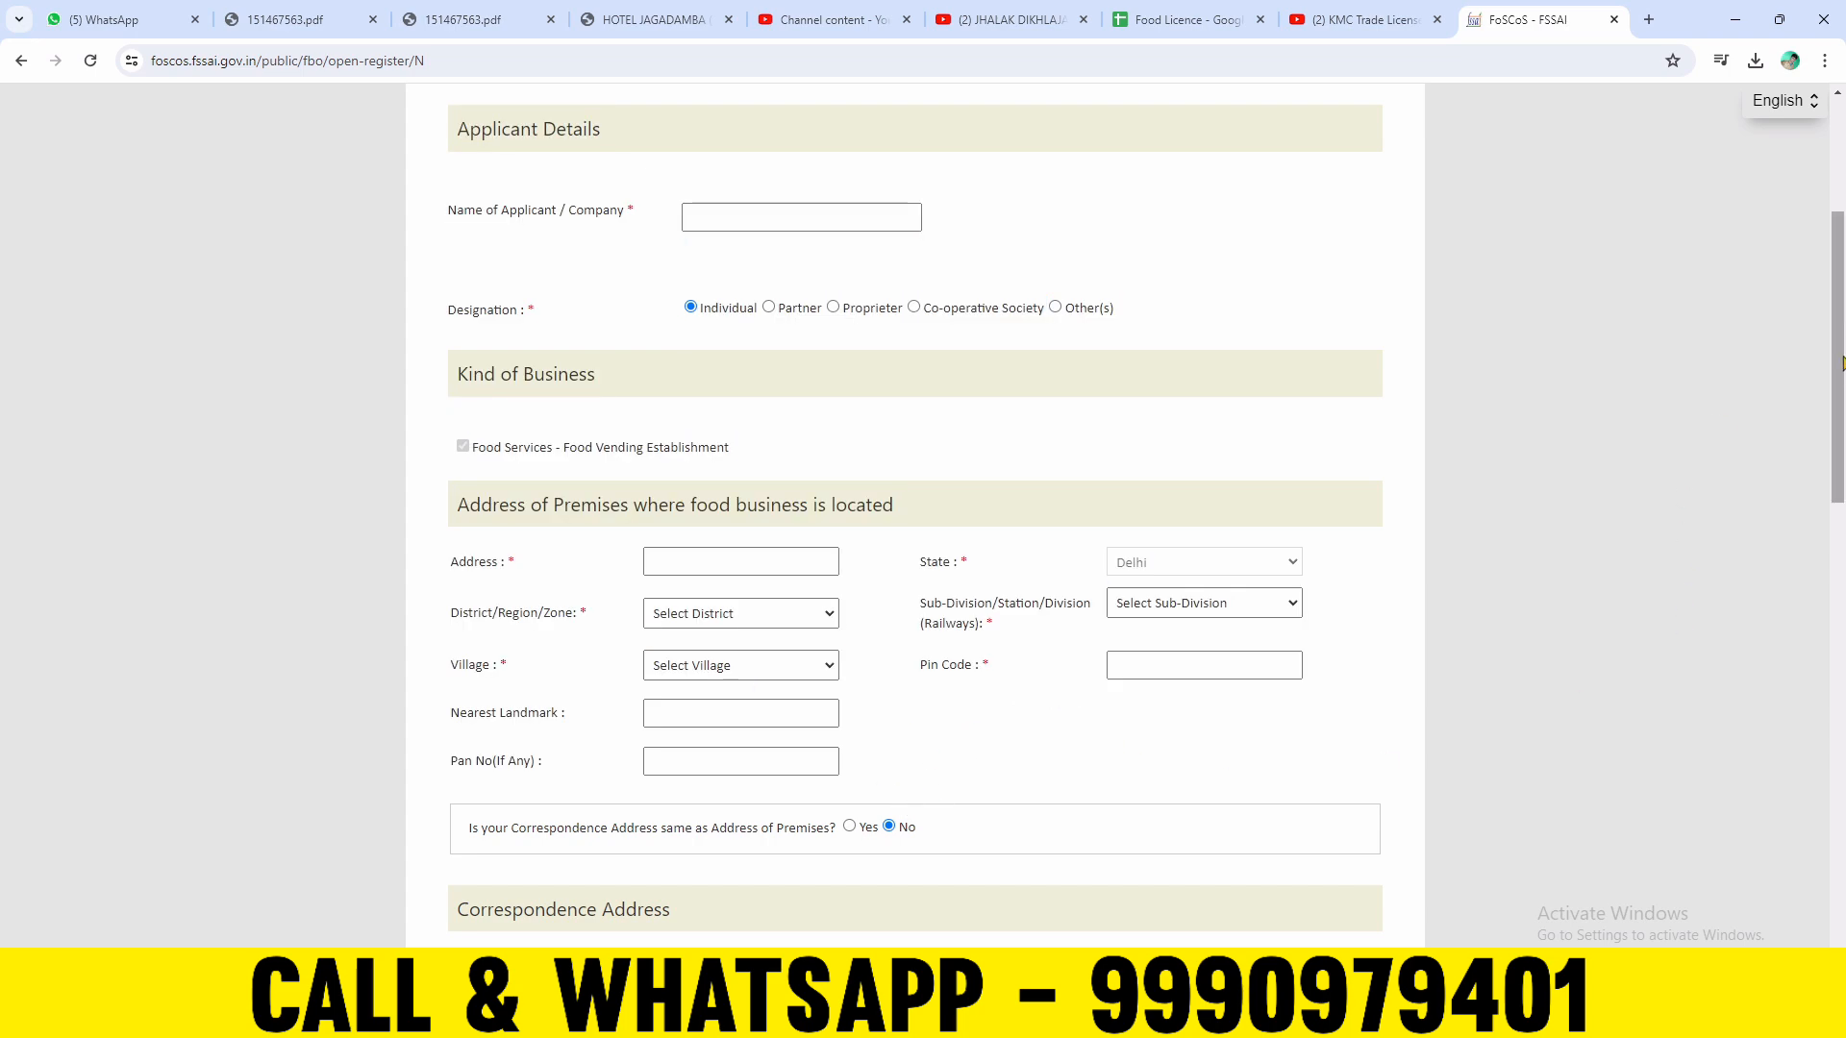
Choose 1 in the No. of years dropdown on the registration form.
scroll(1836, 367, down, 7)
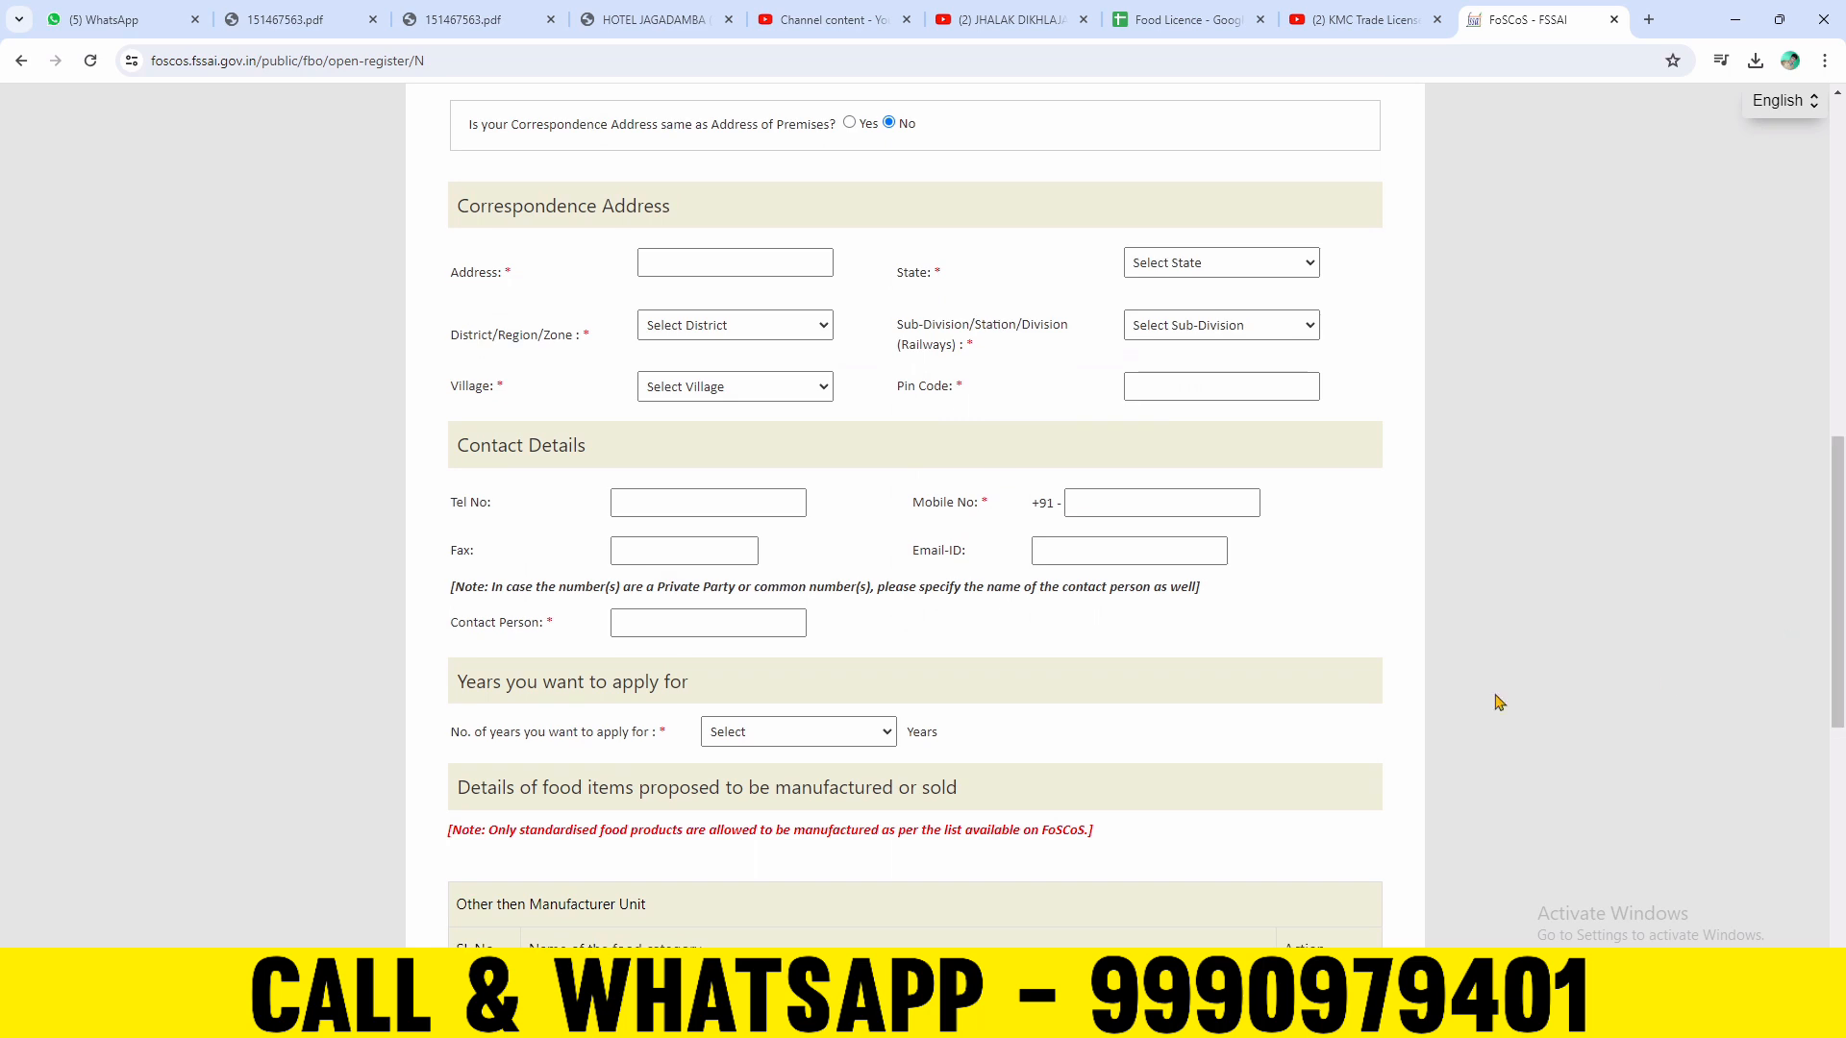
drag(452, 269, 1084, 373)
click(1083, 373)
click(1087, 543)
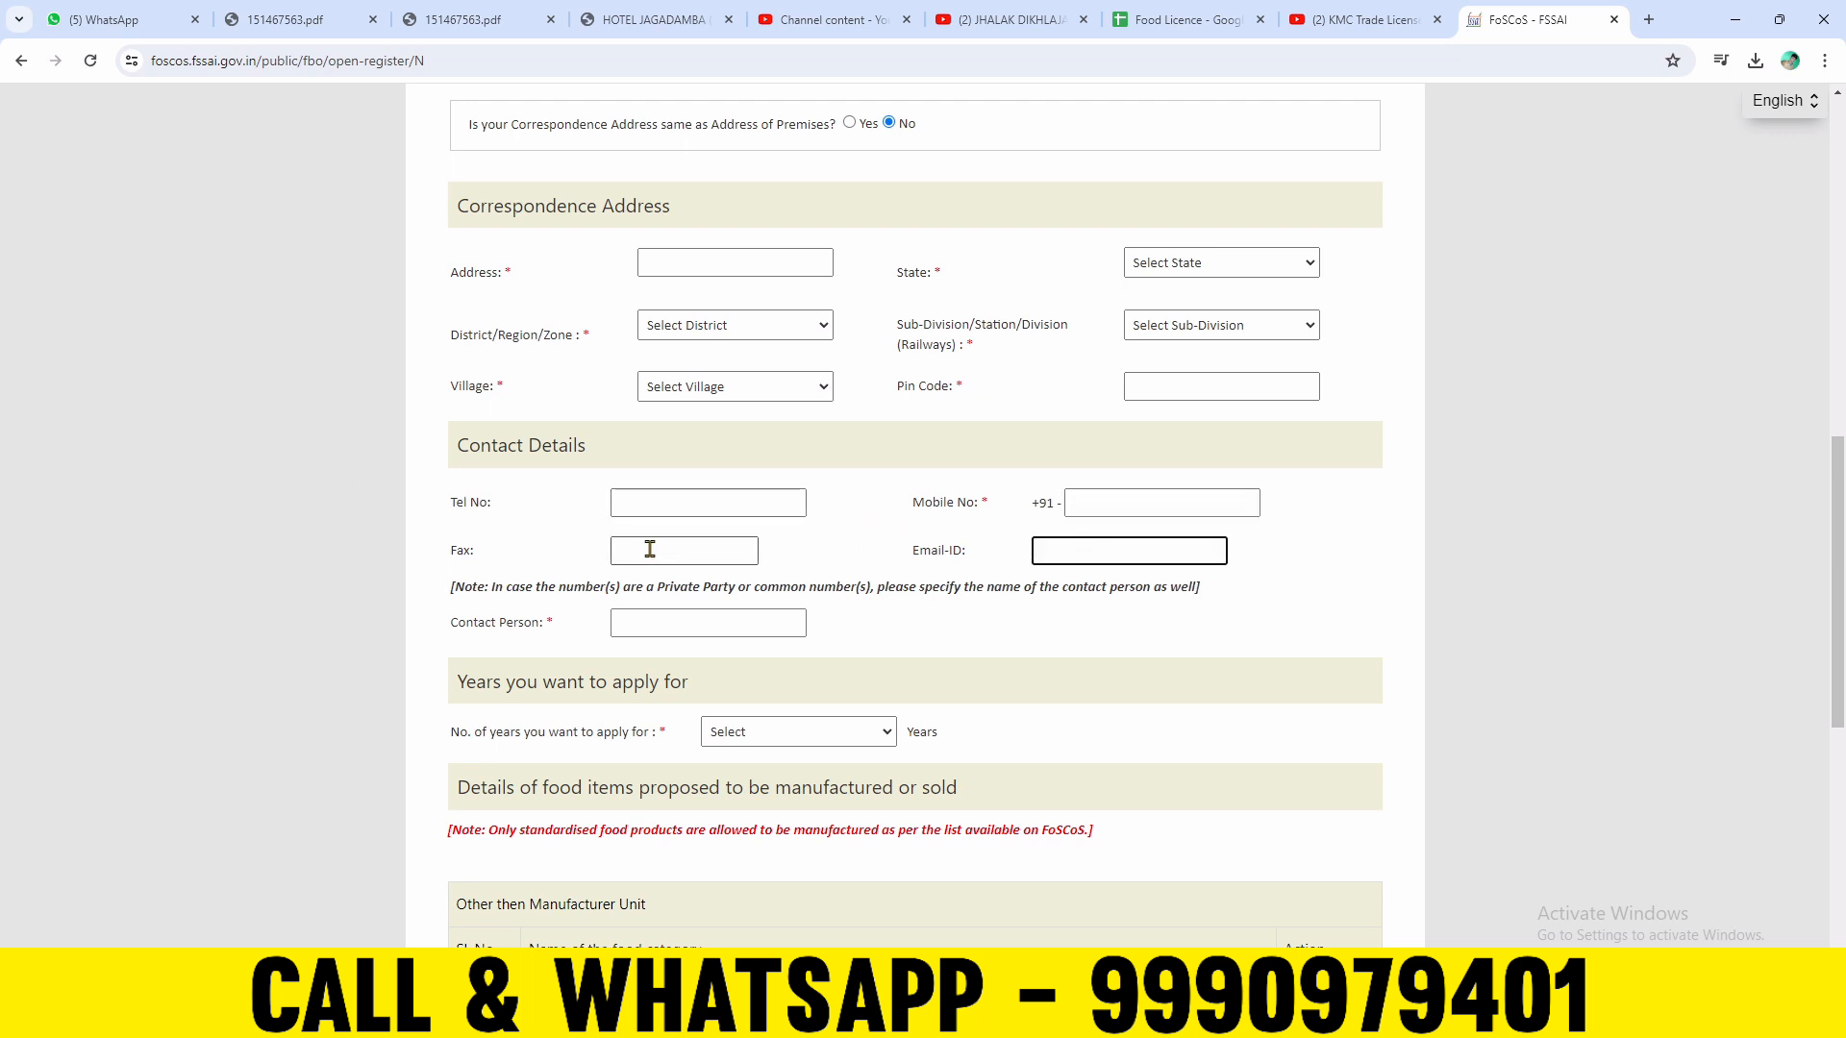
click(619, 625)
click(554, 753)
click(763, 734)
click(748, 777)
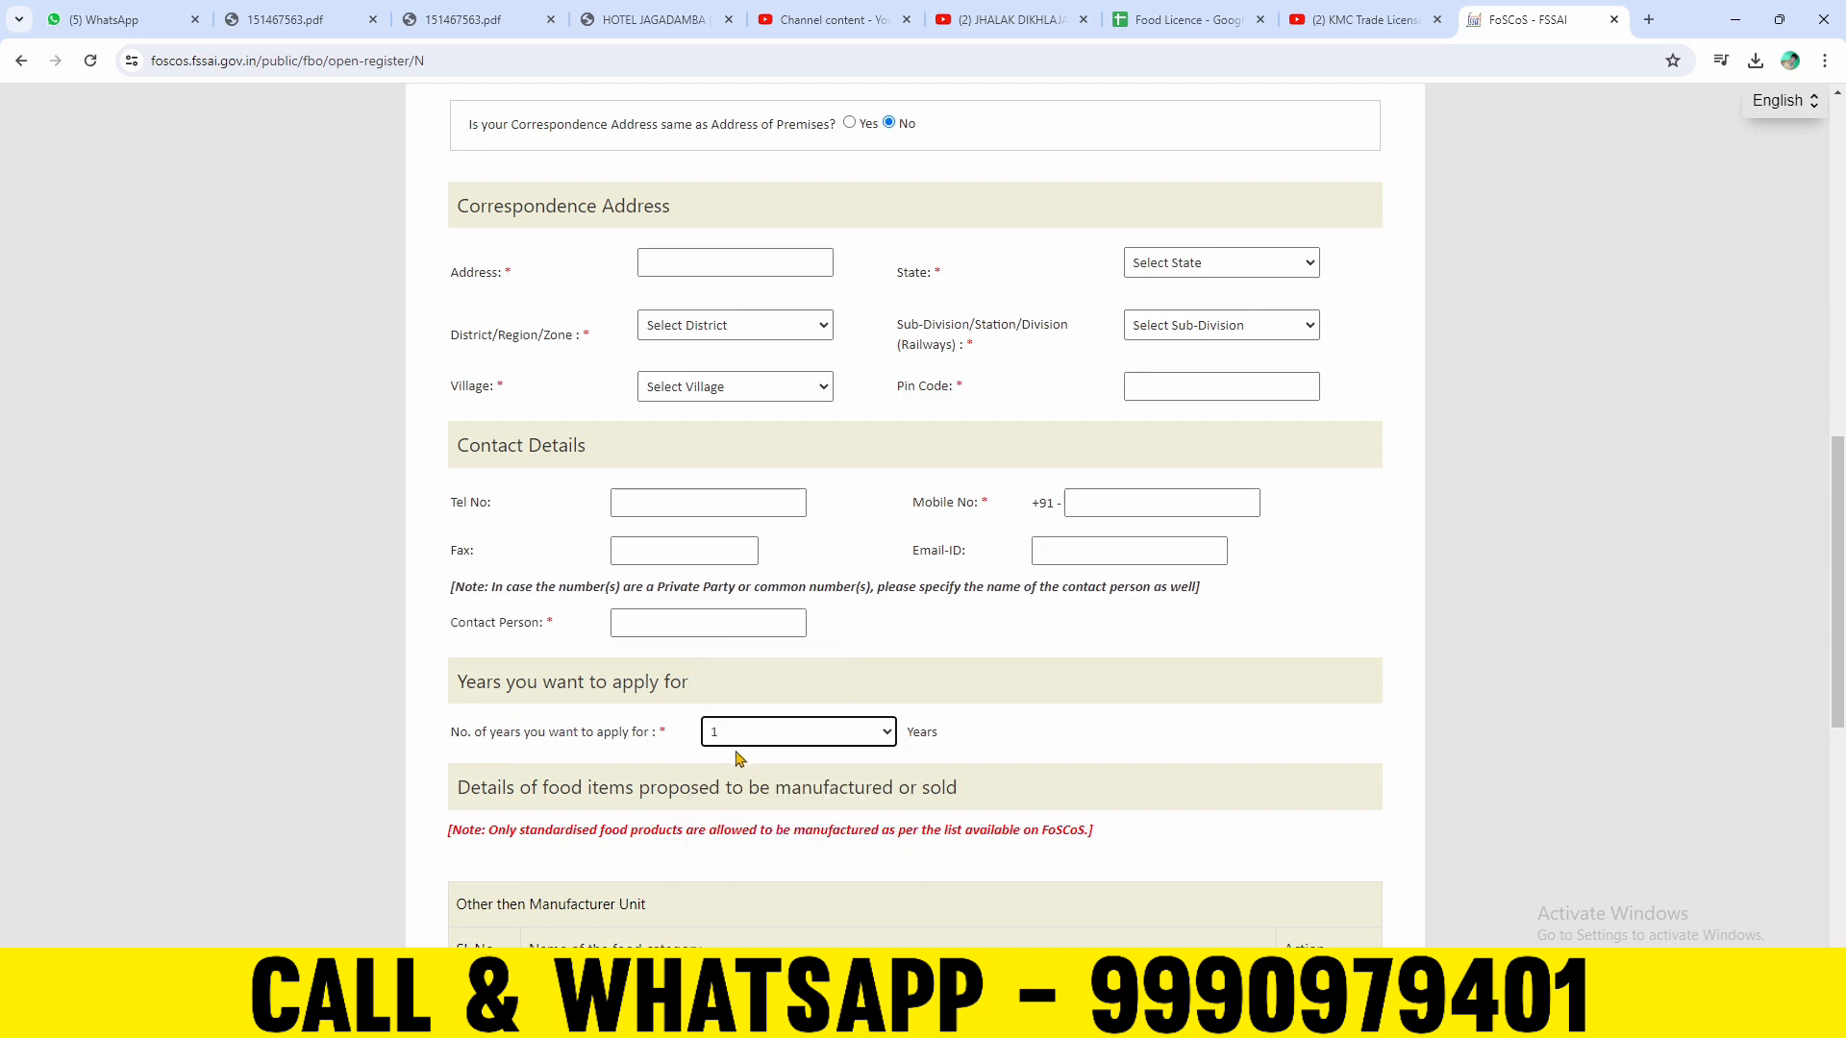
drag(1837, 542, 1837, 798)
click(956, 228)
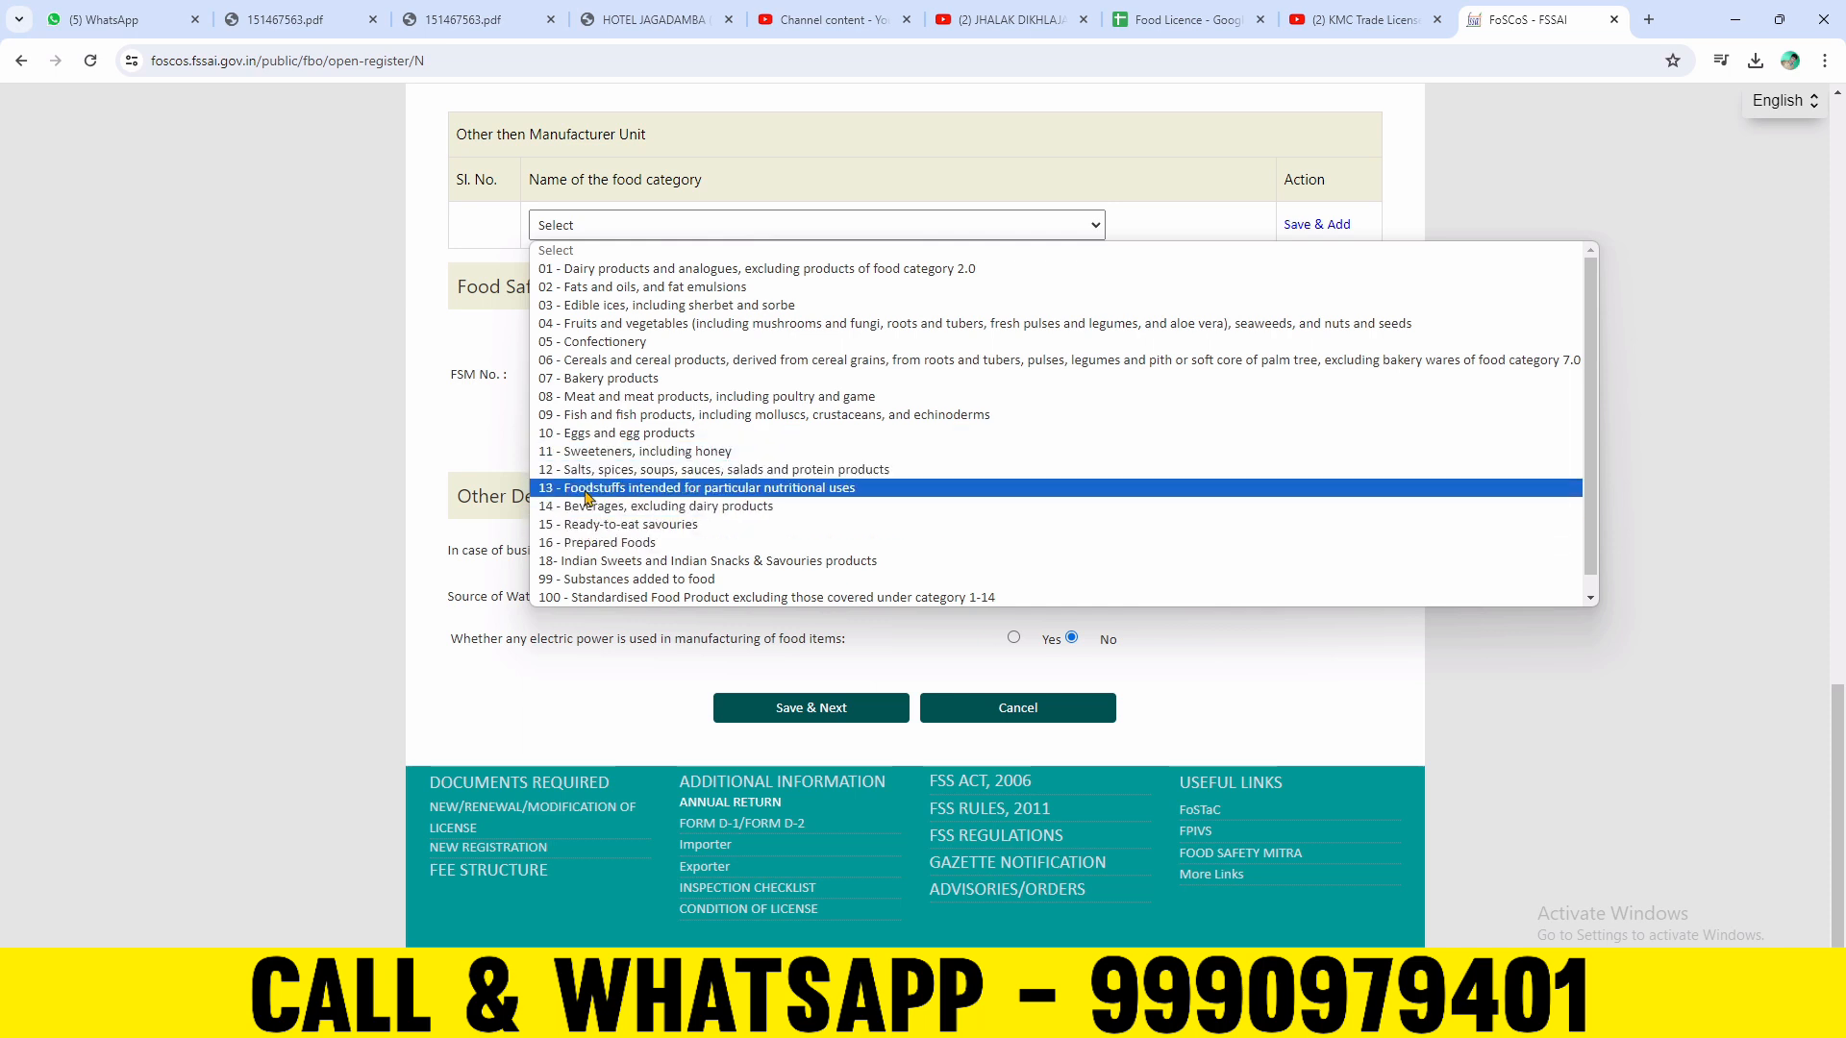
Add Ready-to-eat savouries as the first food category.
click(603, 544)
click(633, 394)
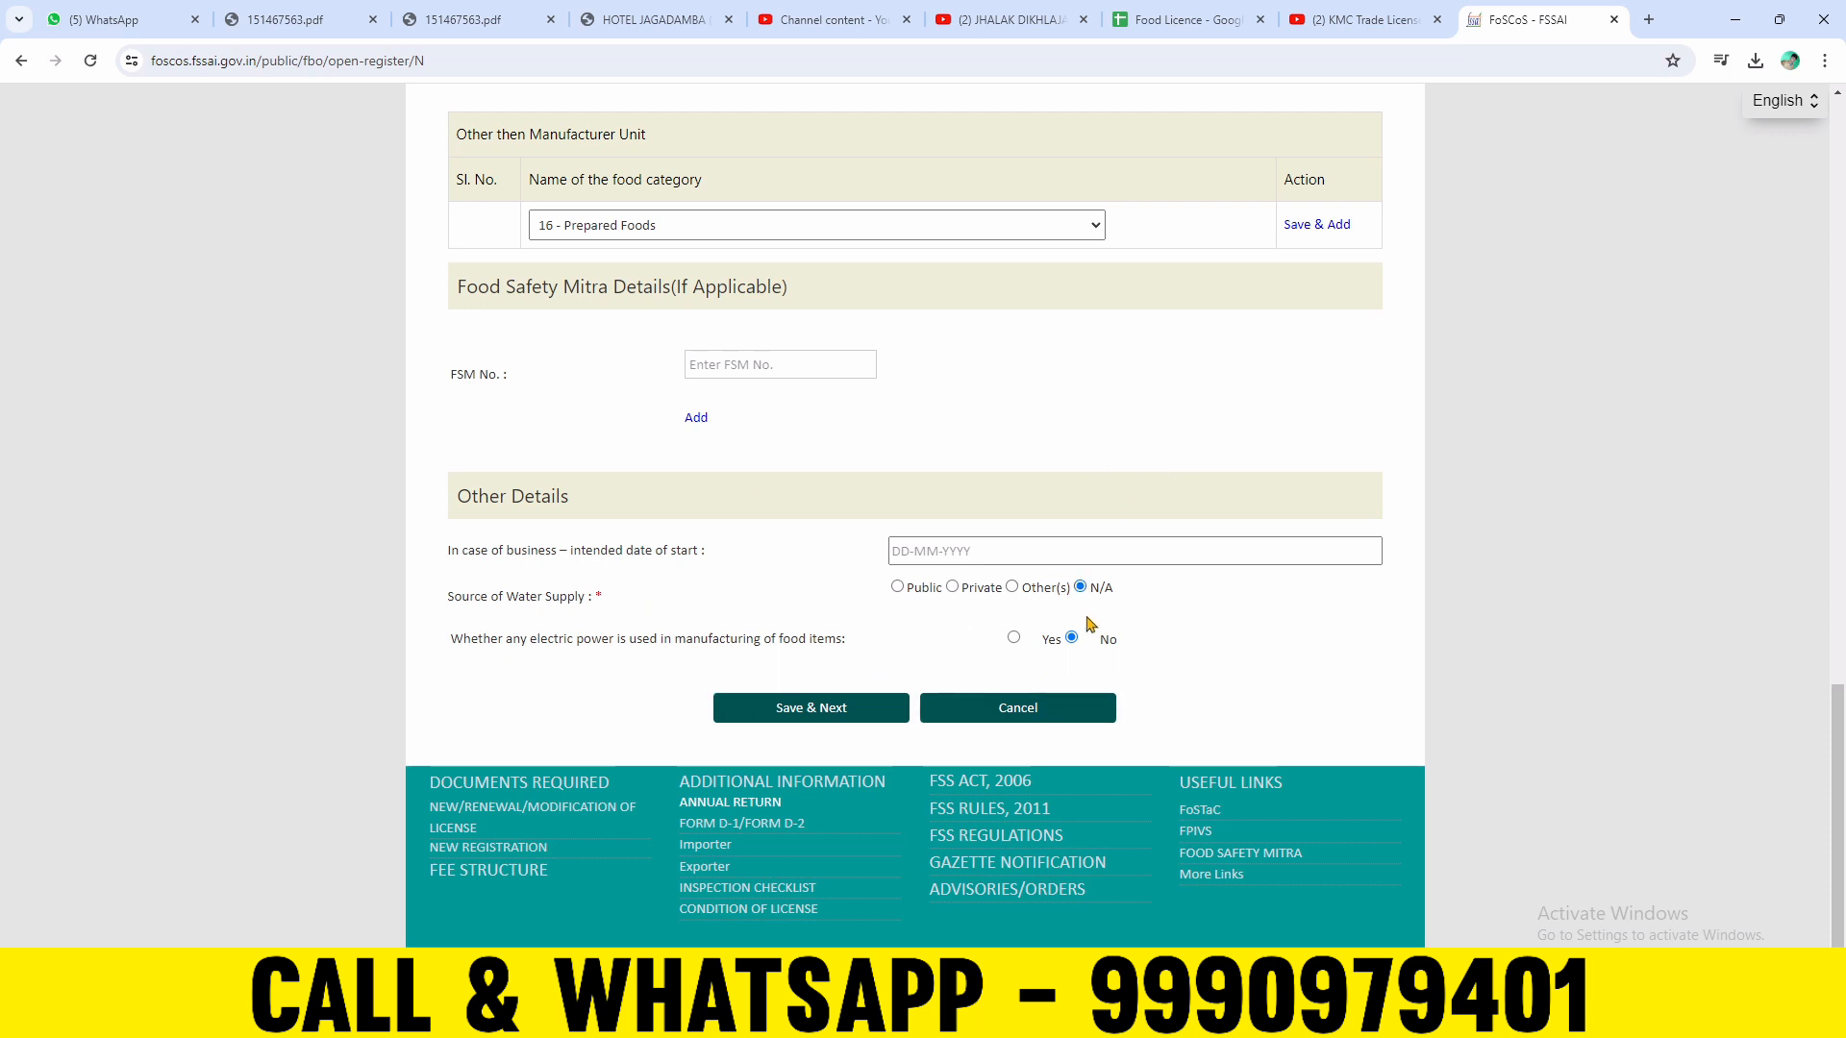
click(792, 709)
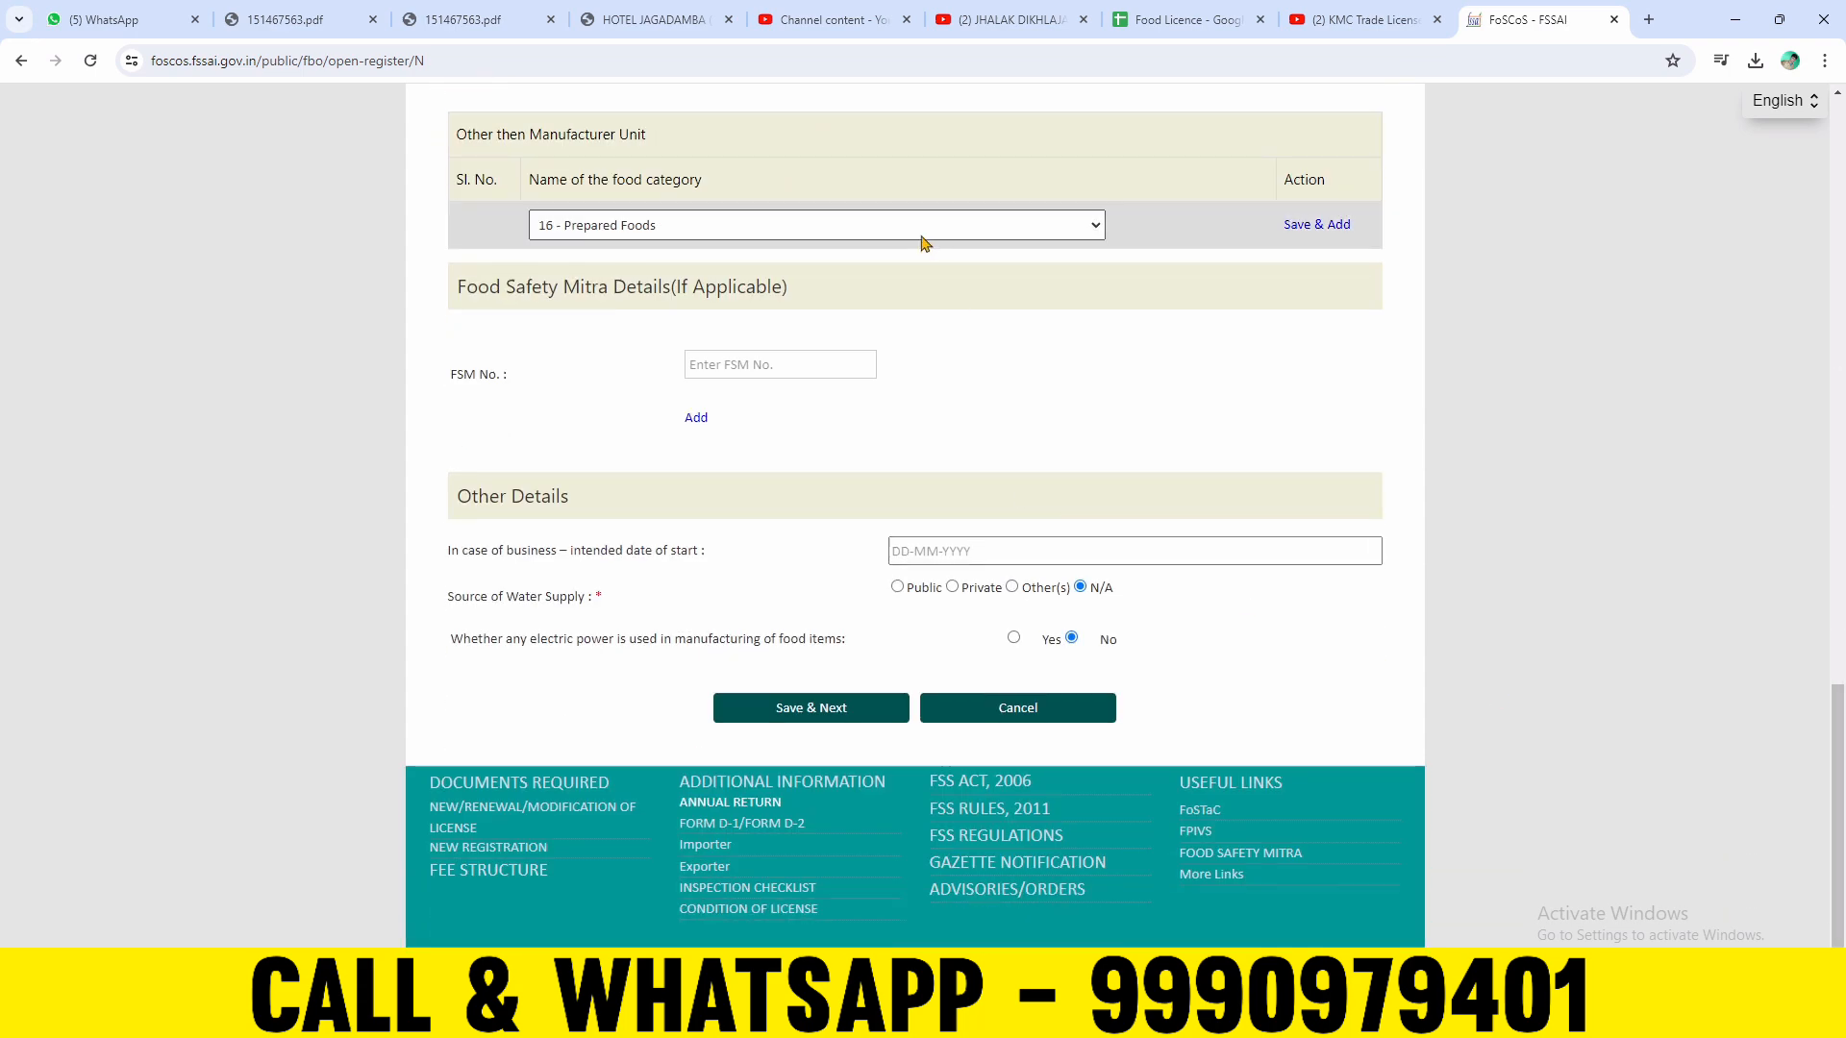
click(925, 235)
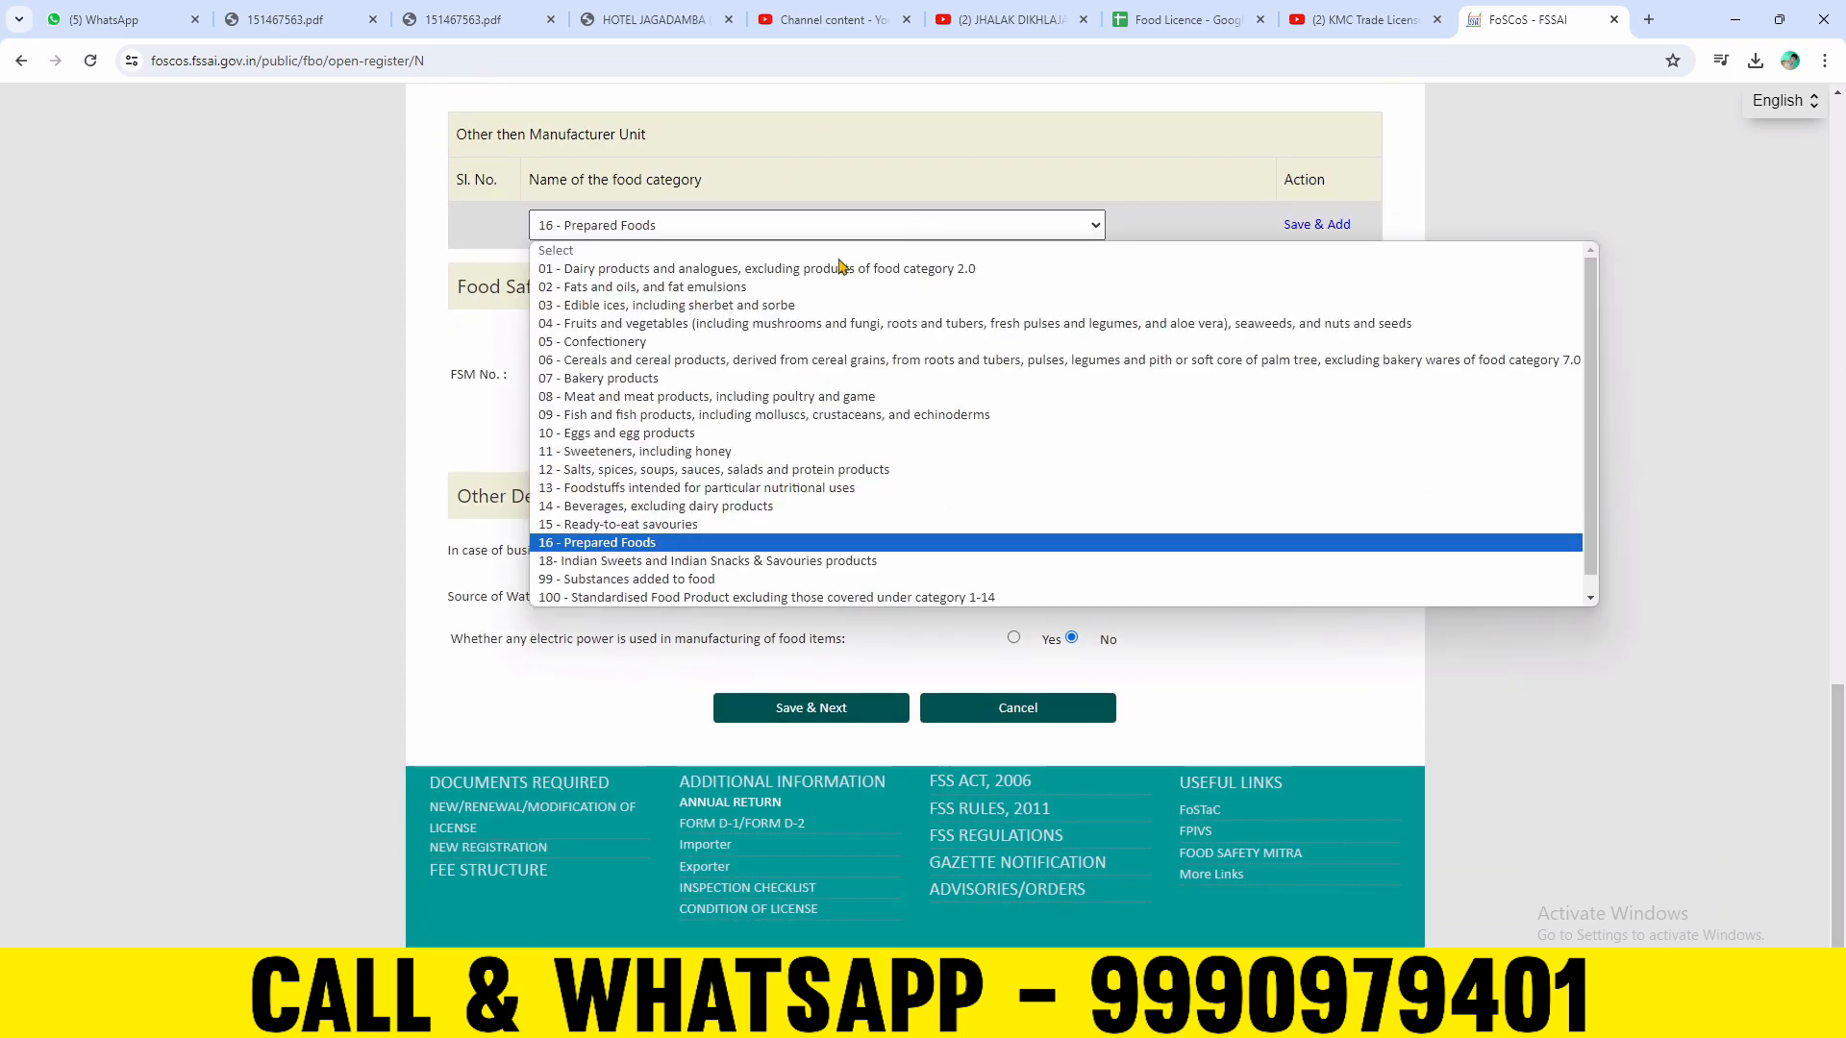
click(596, 524)
click(731, 230)
click(729, 235)
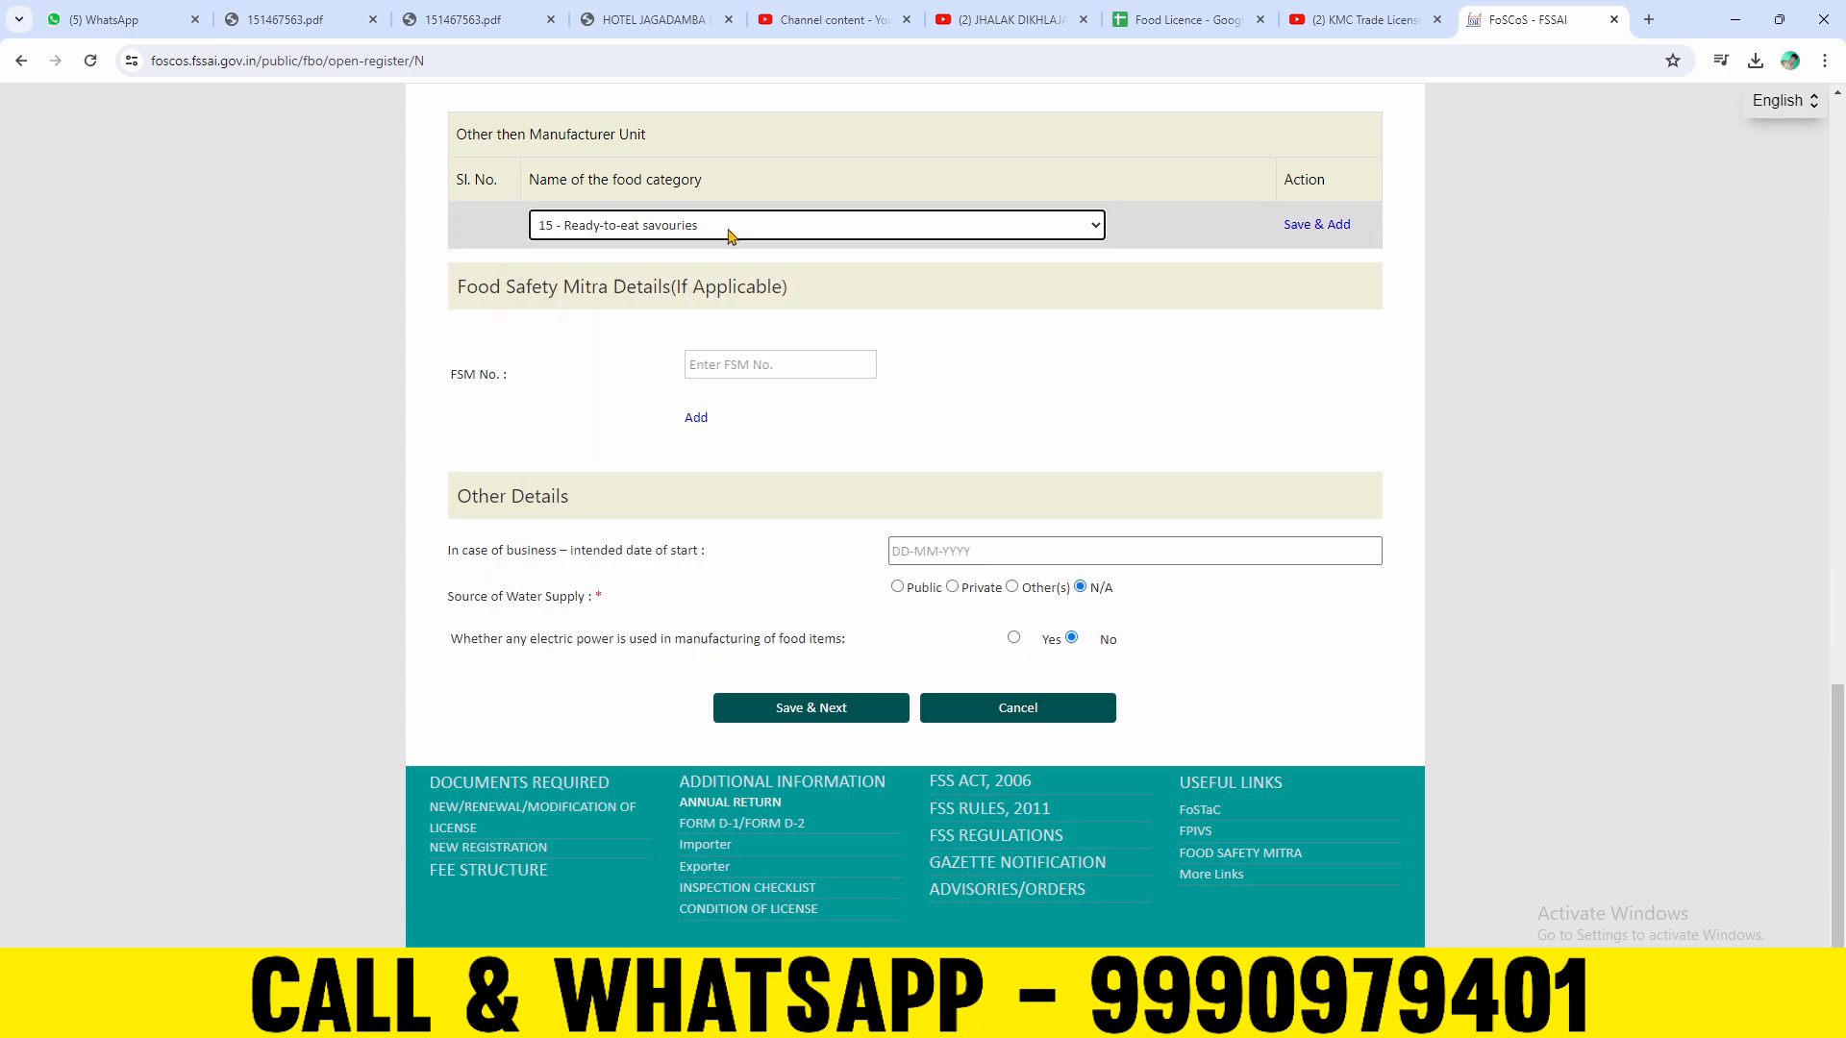
click(1293, 227)
Add Prepared Foods and category 12 (salts, spices, sauces) as the second and third categories.
click(1077, 262)
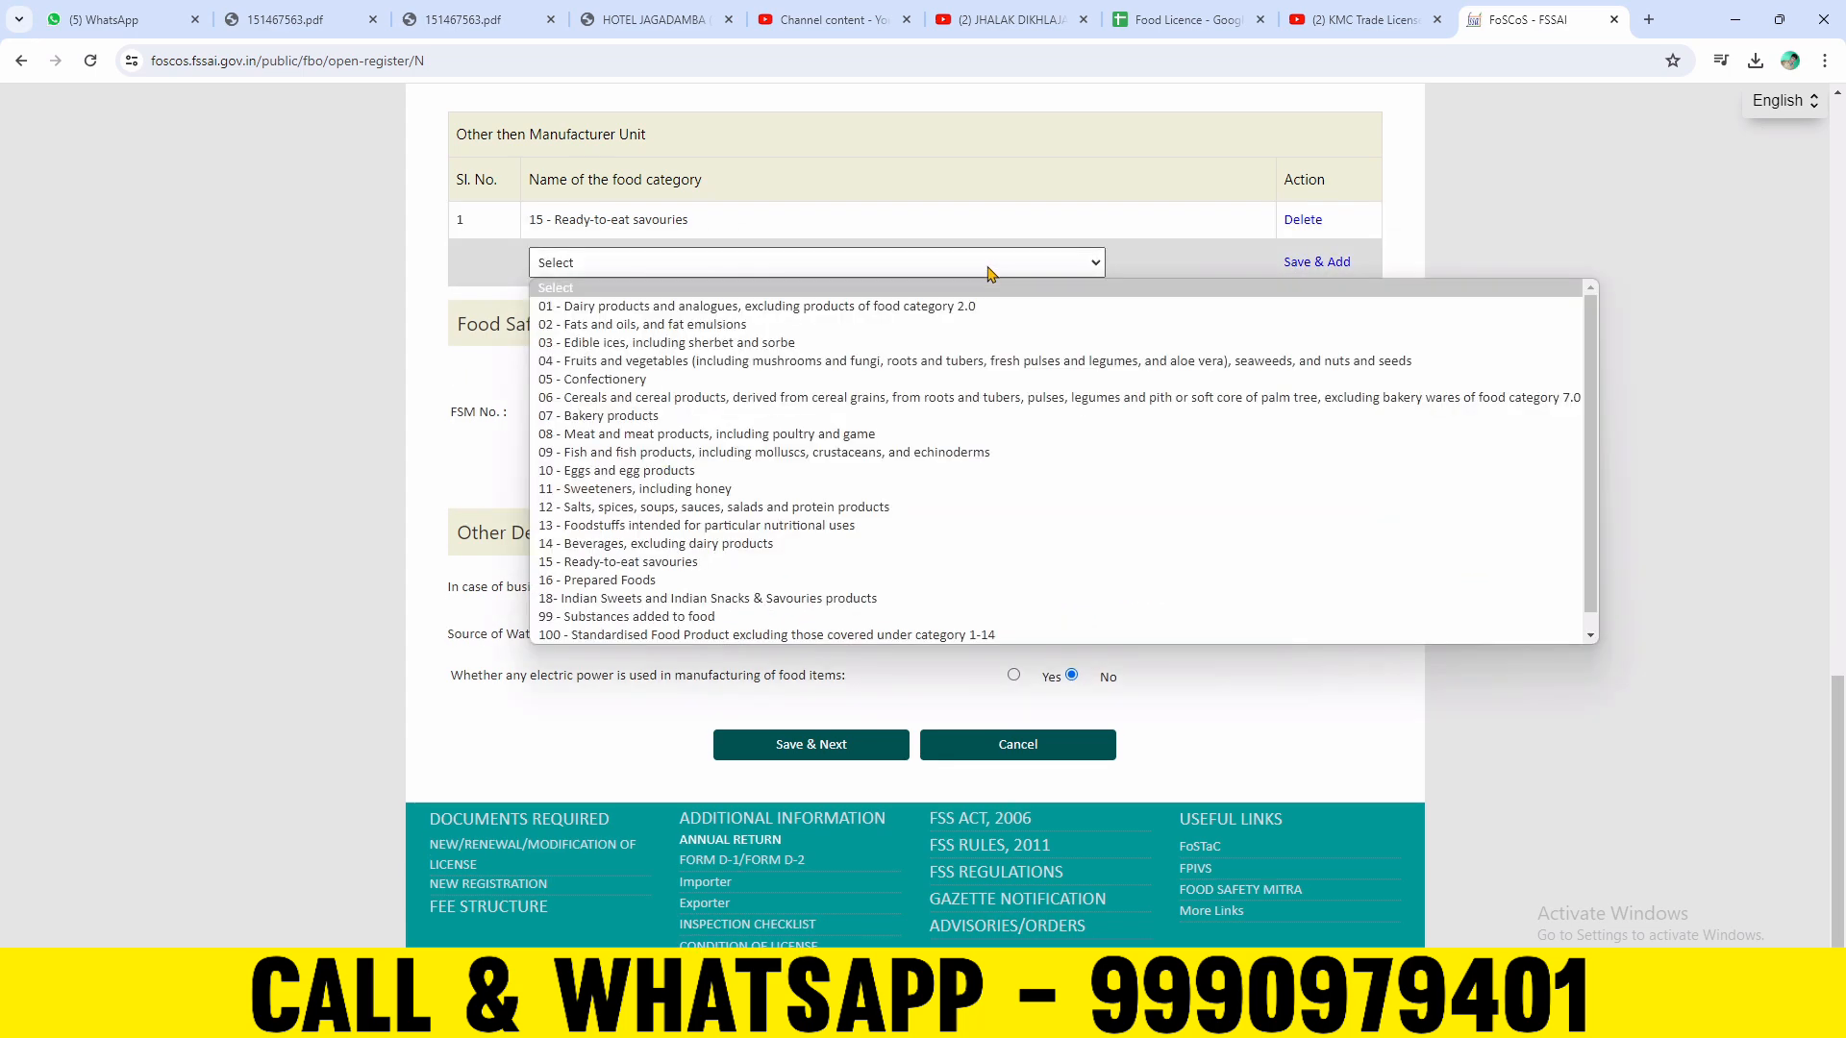
click(596, 580)
click(1313, 262)
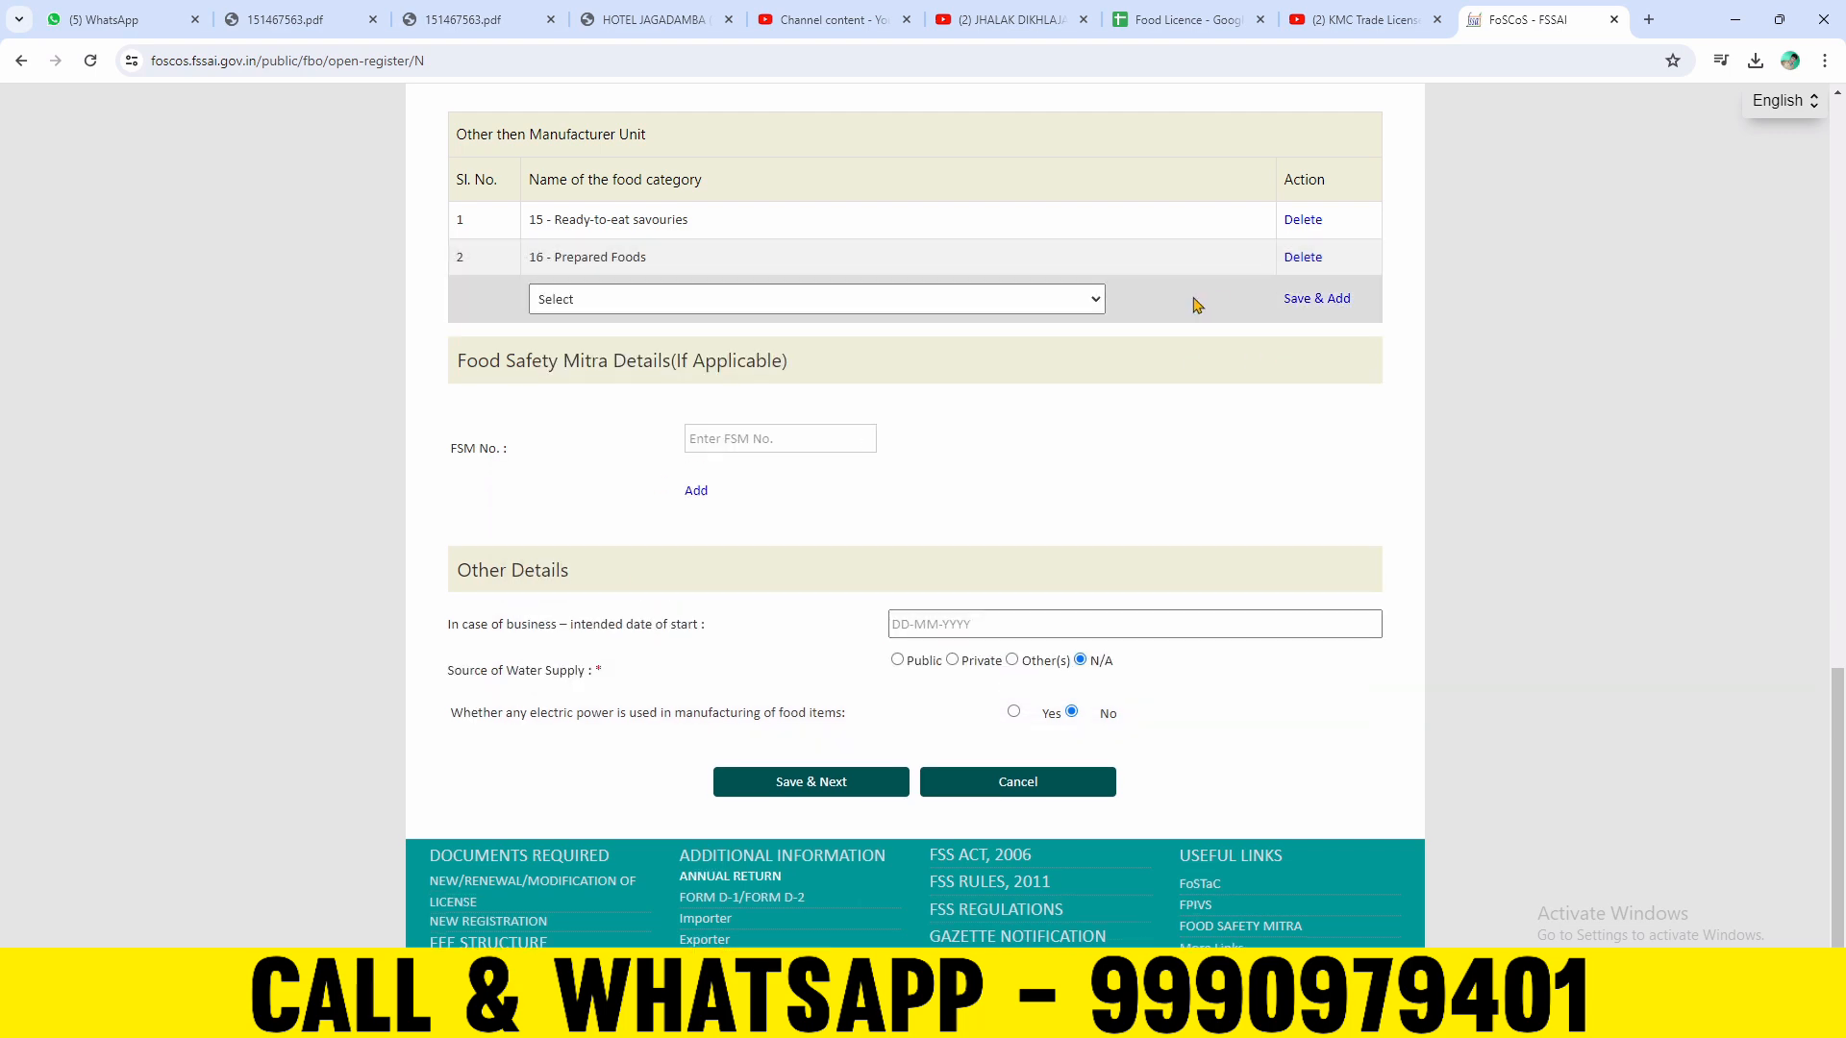
click(1077, 299)
click(678, 540)
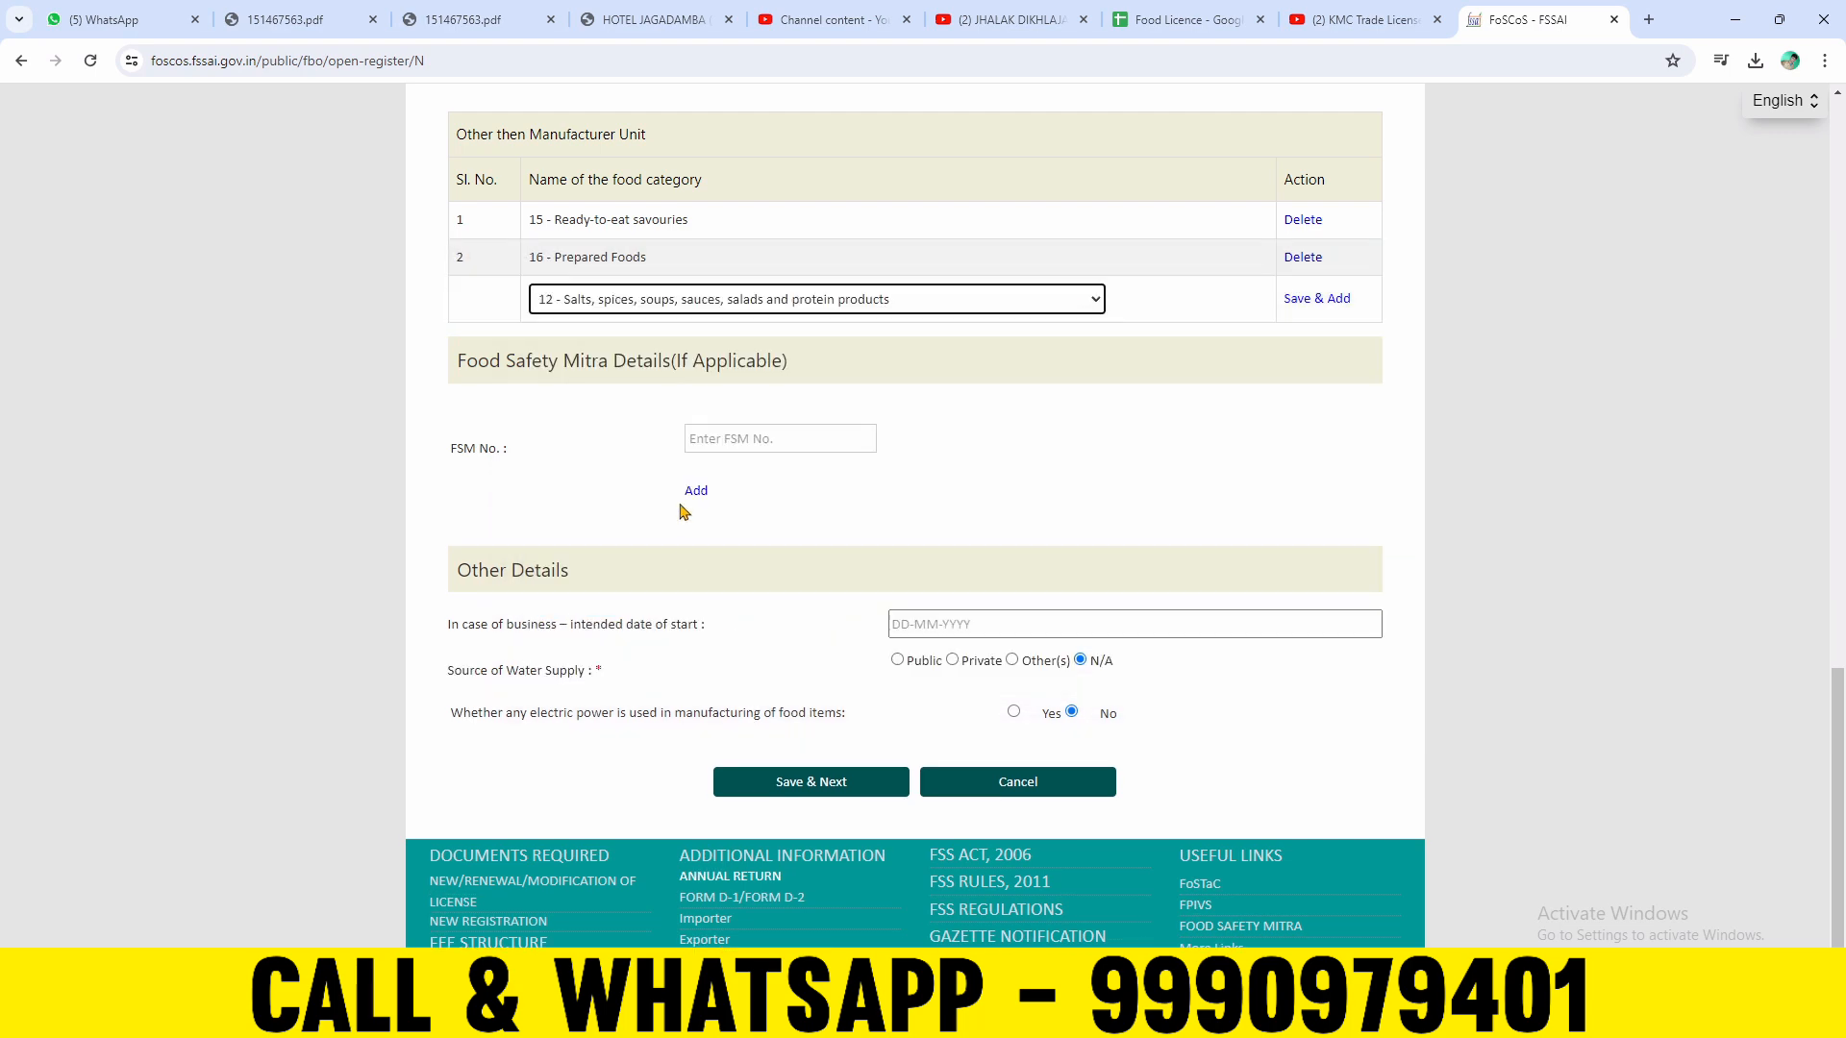
click(1337, 298)
scroll(1421, 464, up, 20)
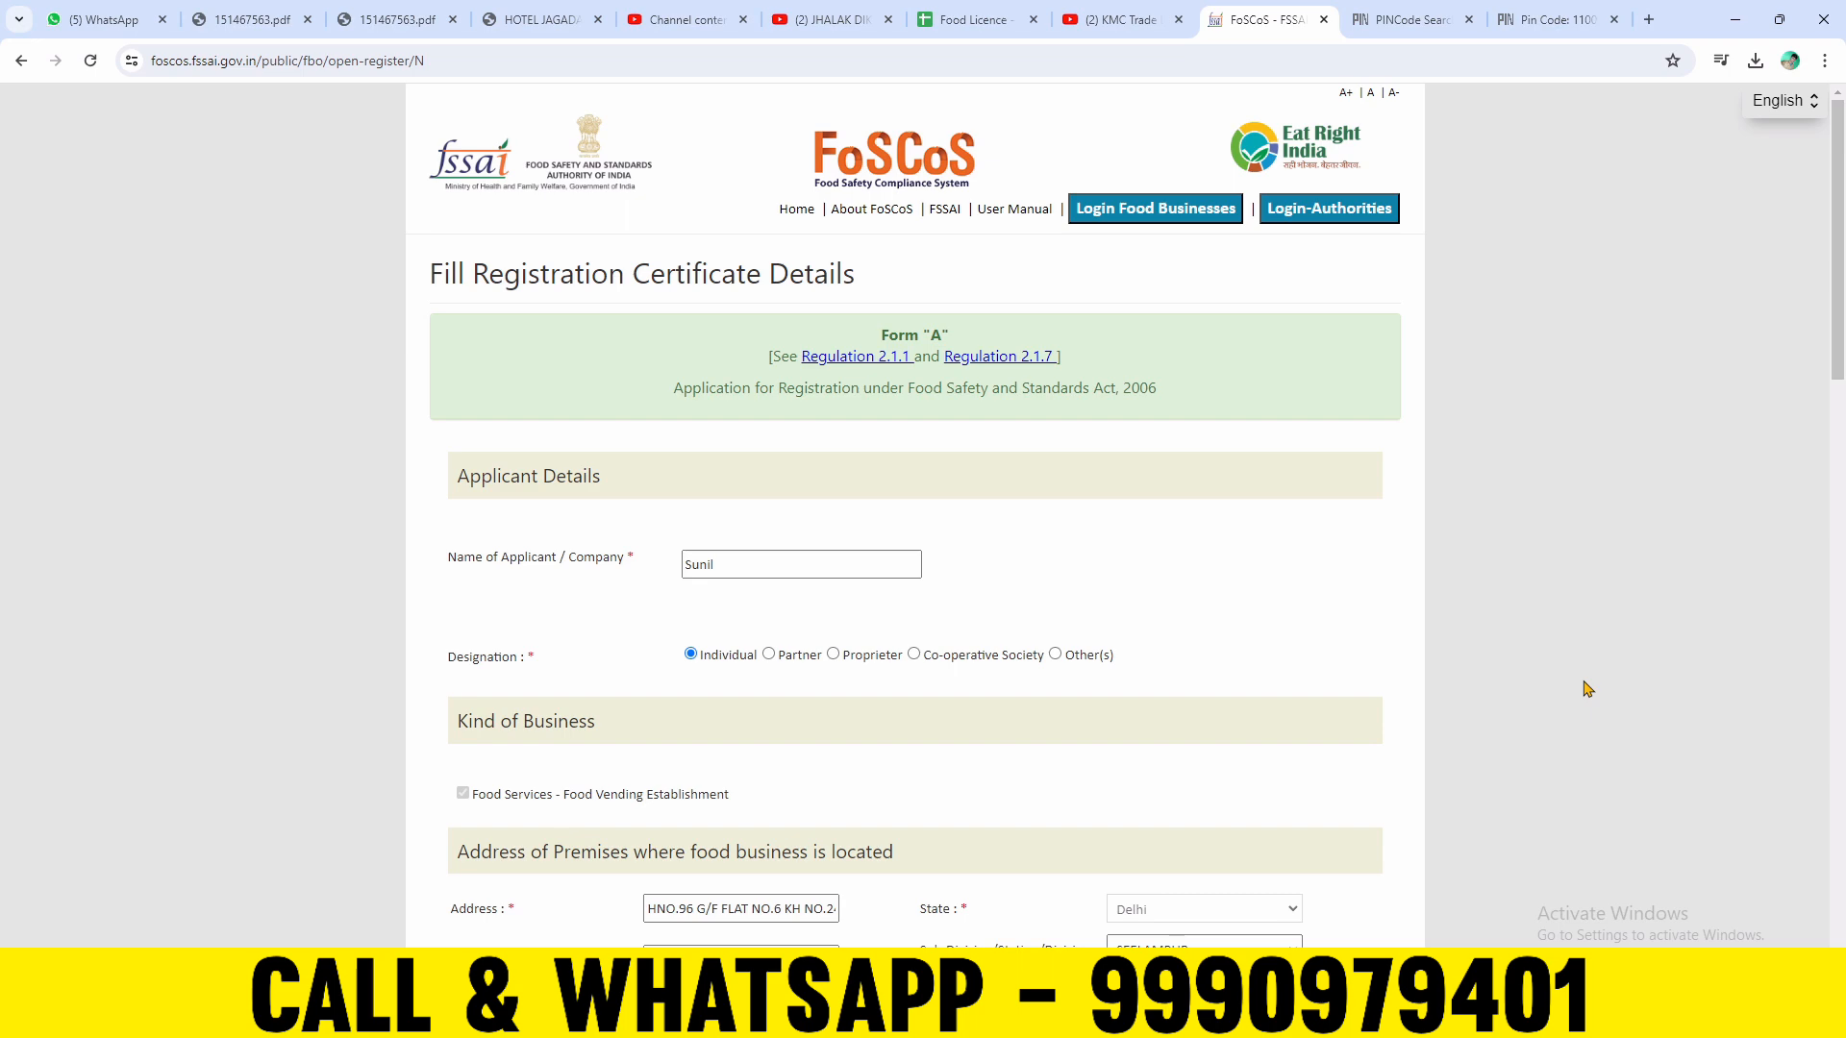
Save the form with its three food categories and confirm the Application Product review.
scroll(1576, 654, down, 20)
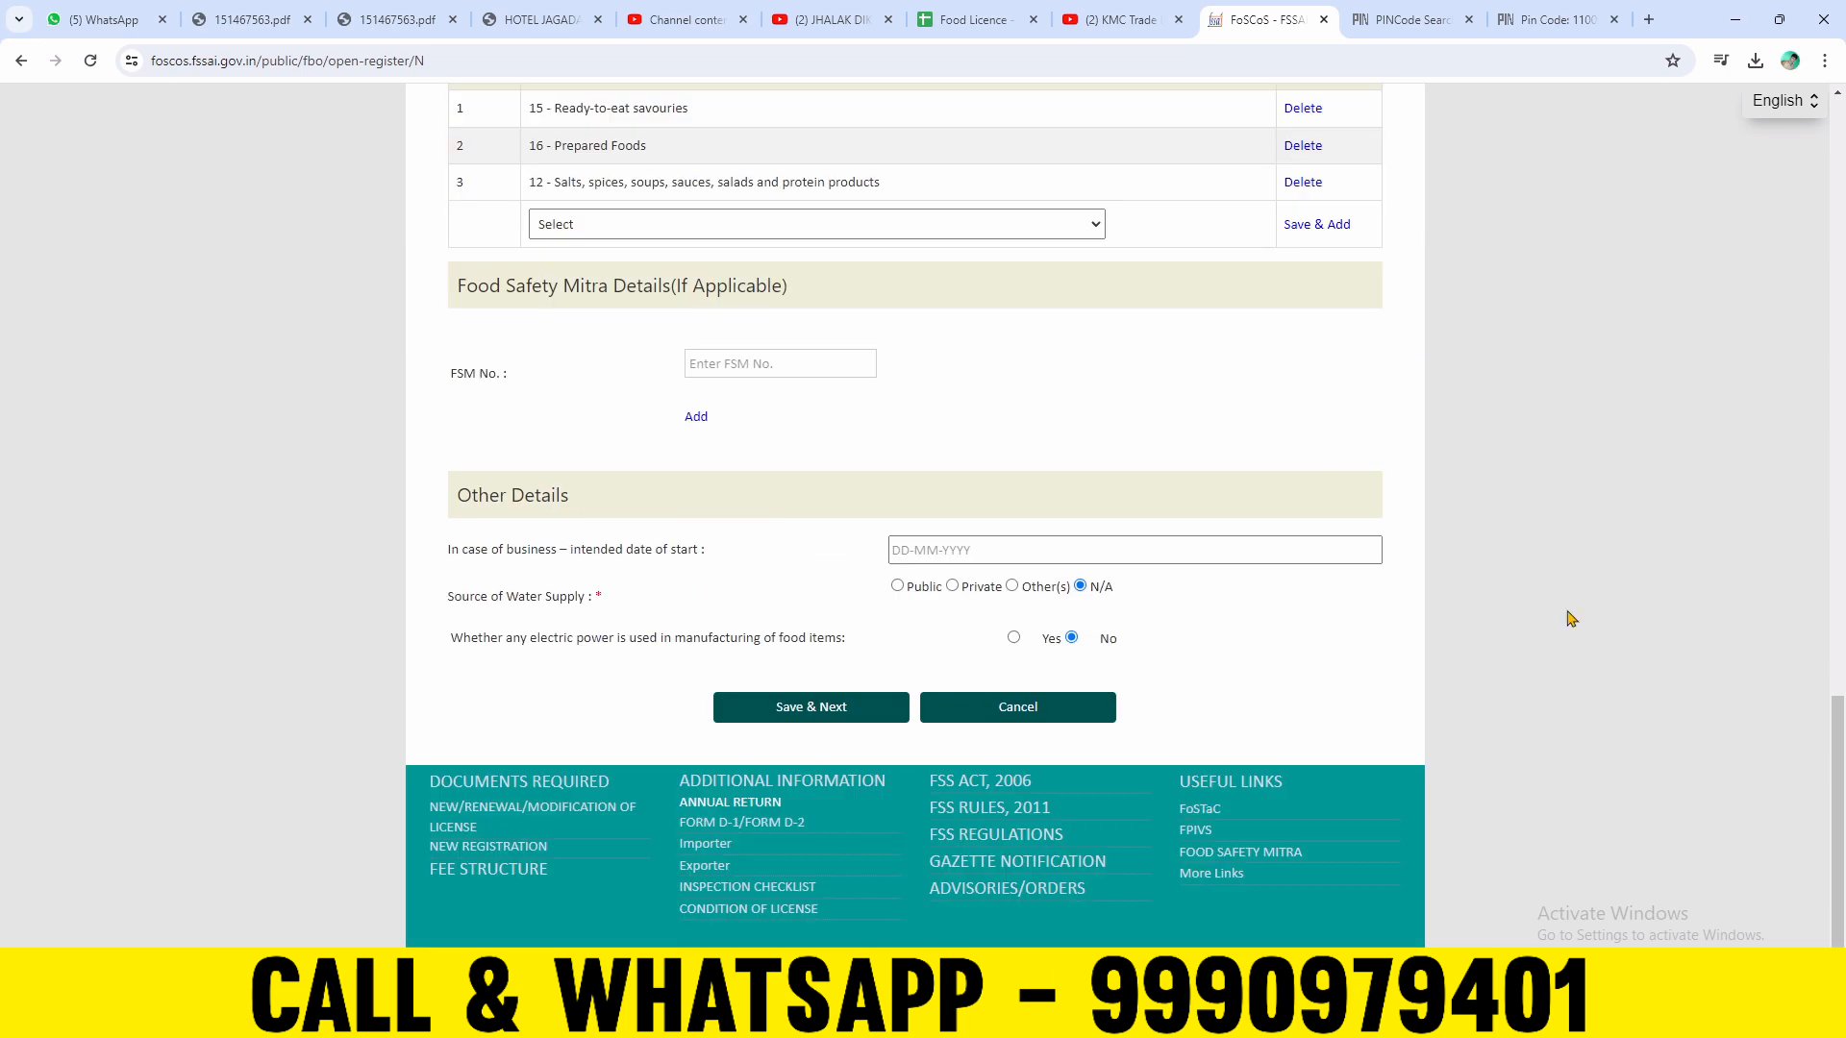
click(790, 712)
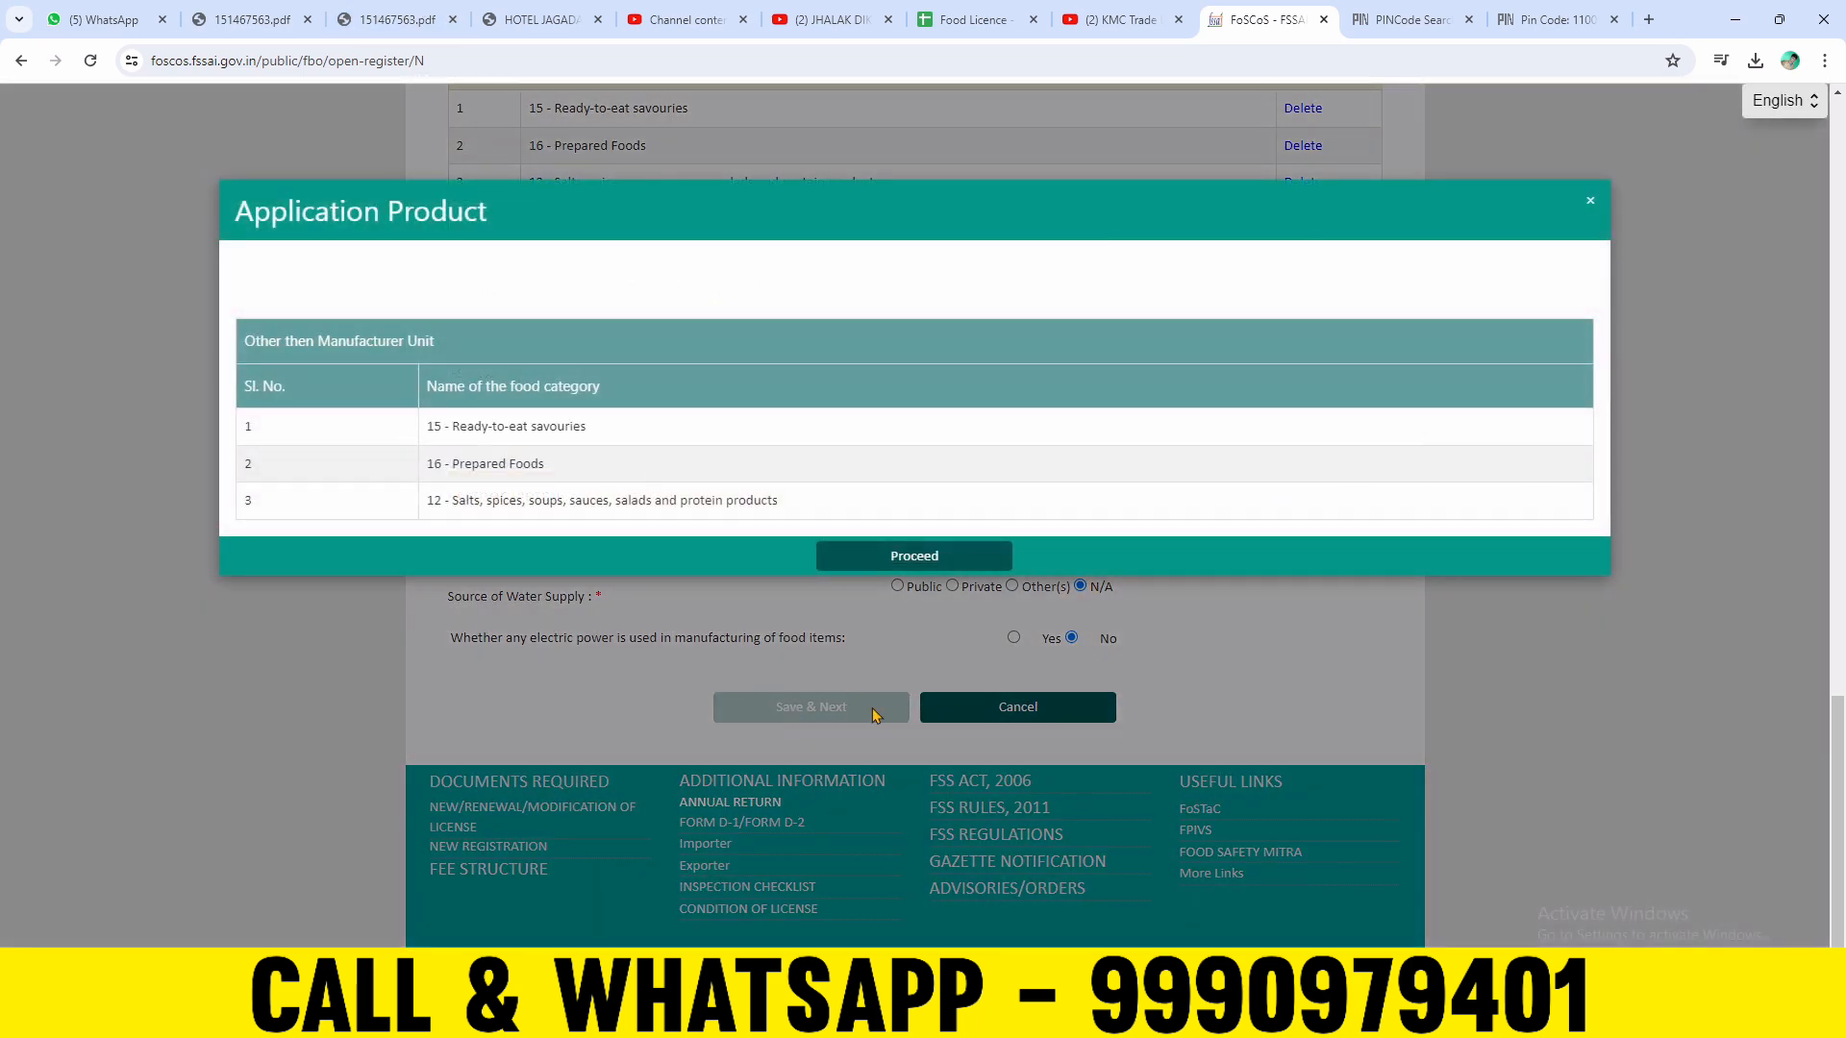
click(875, 555)
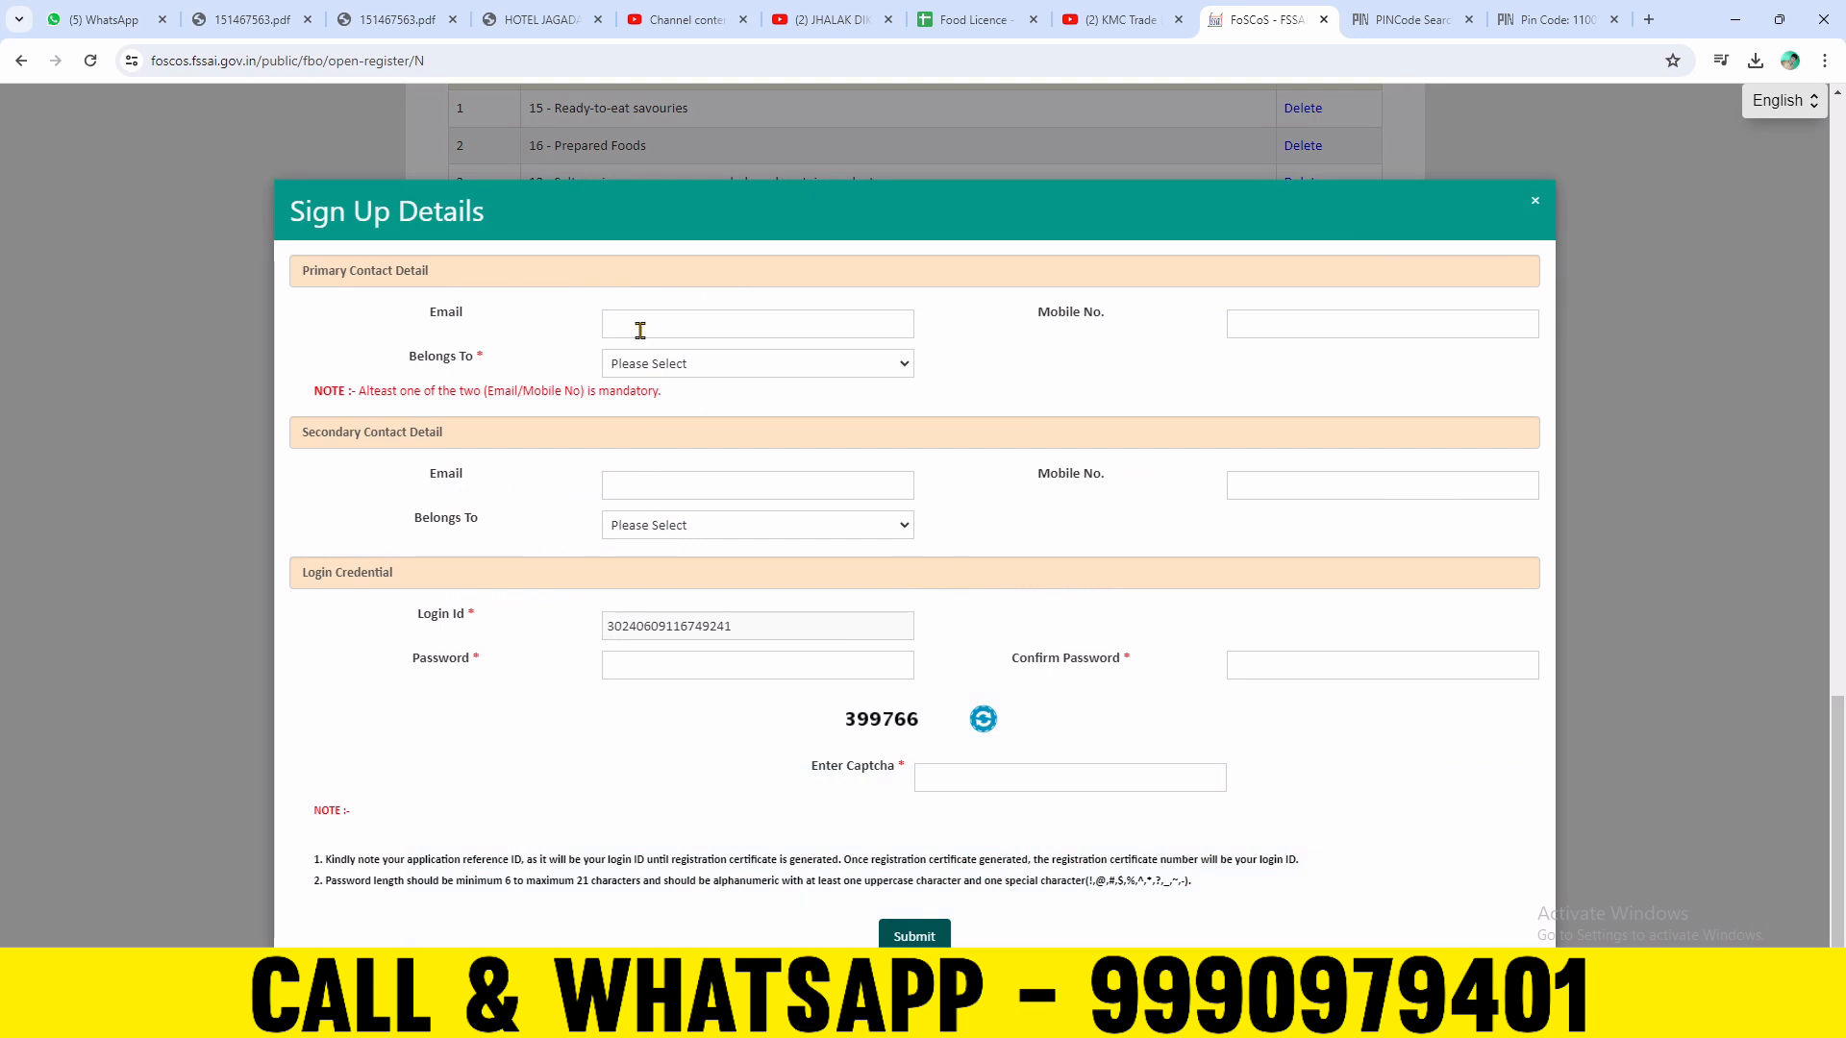
Enter the primary contact email and mobile number, set as belonging to Self.
click(634, 321)
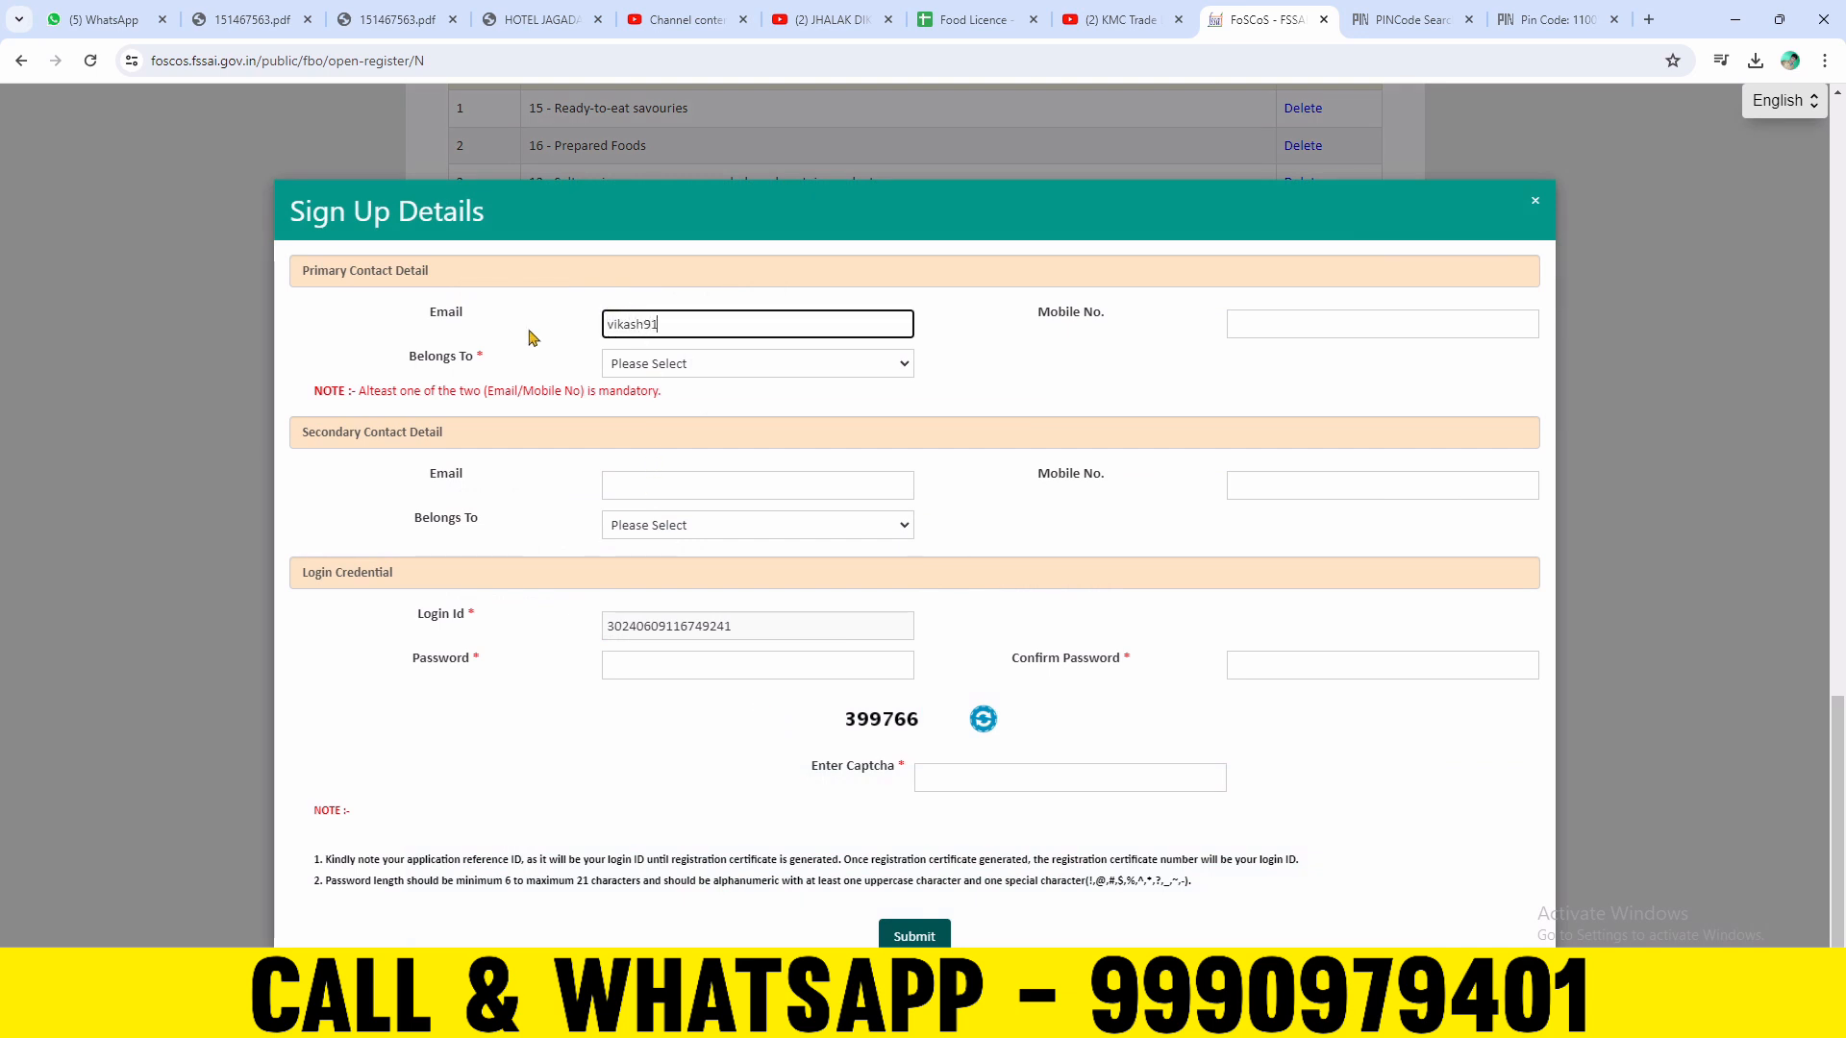
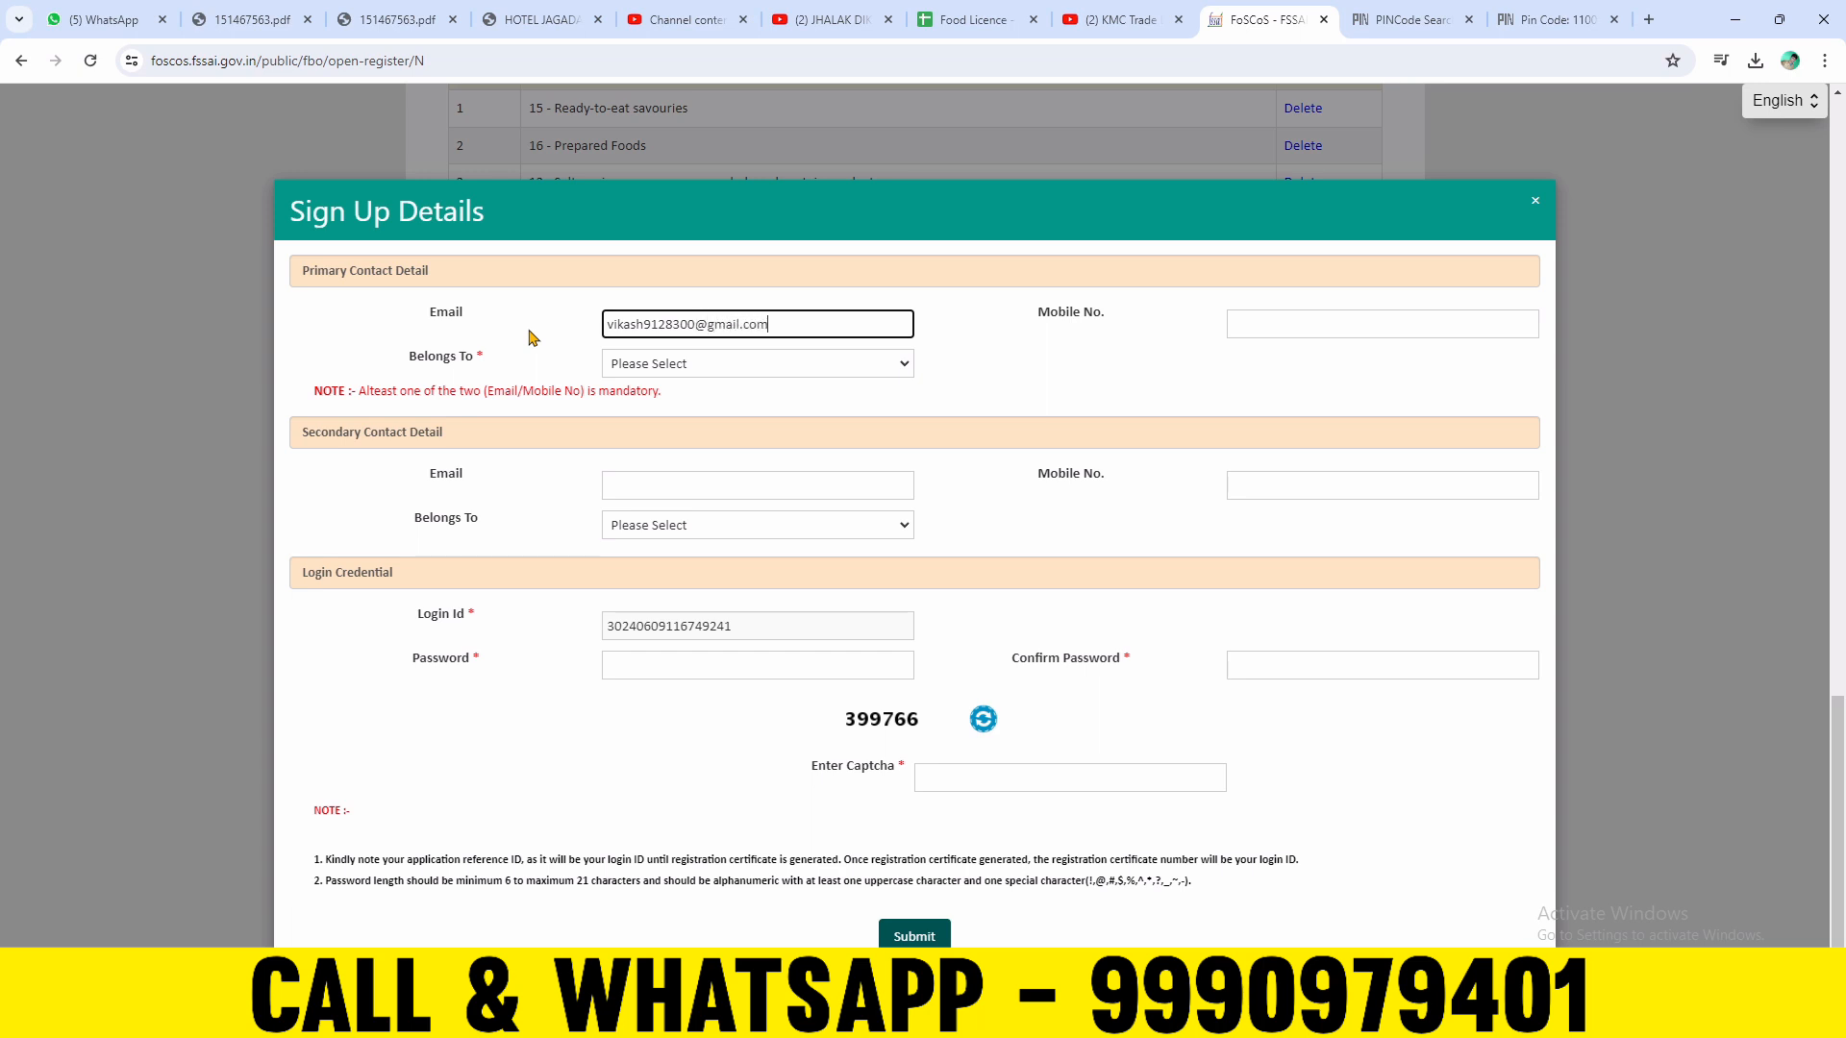
key(Tab)
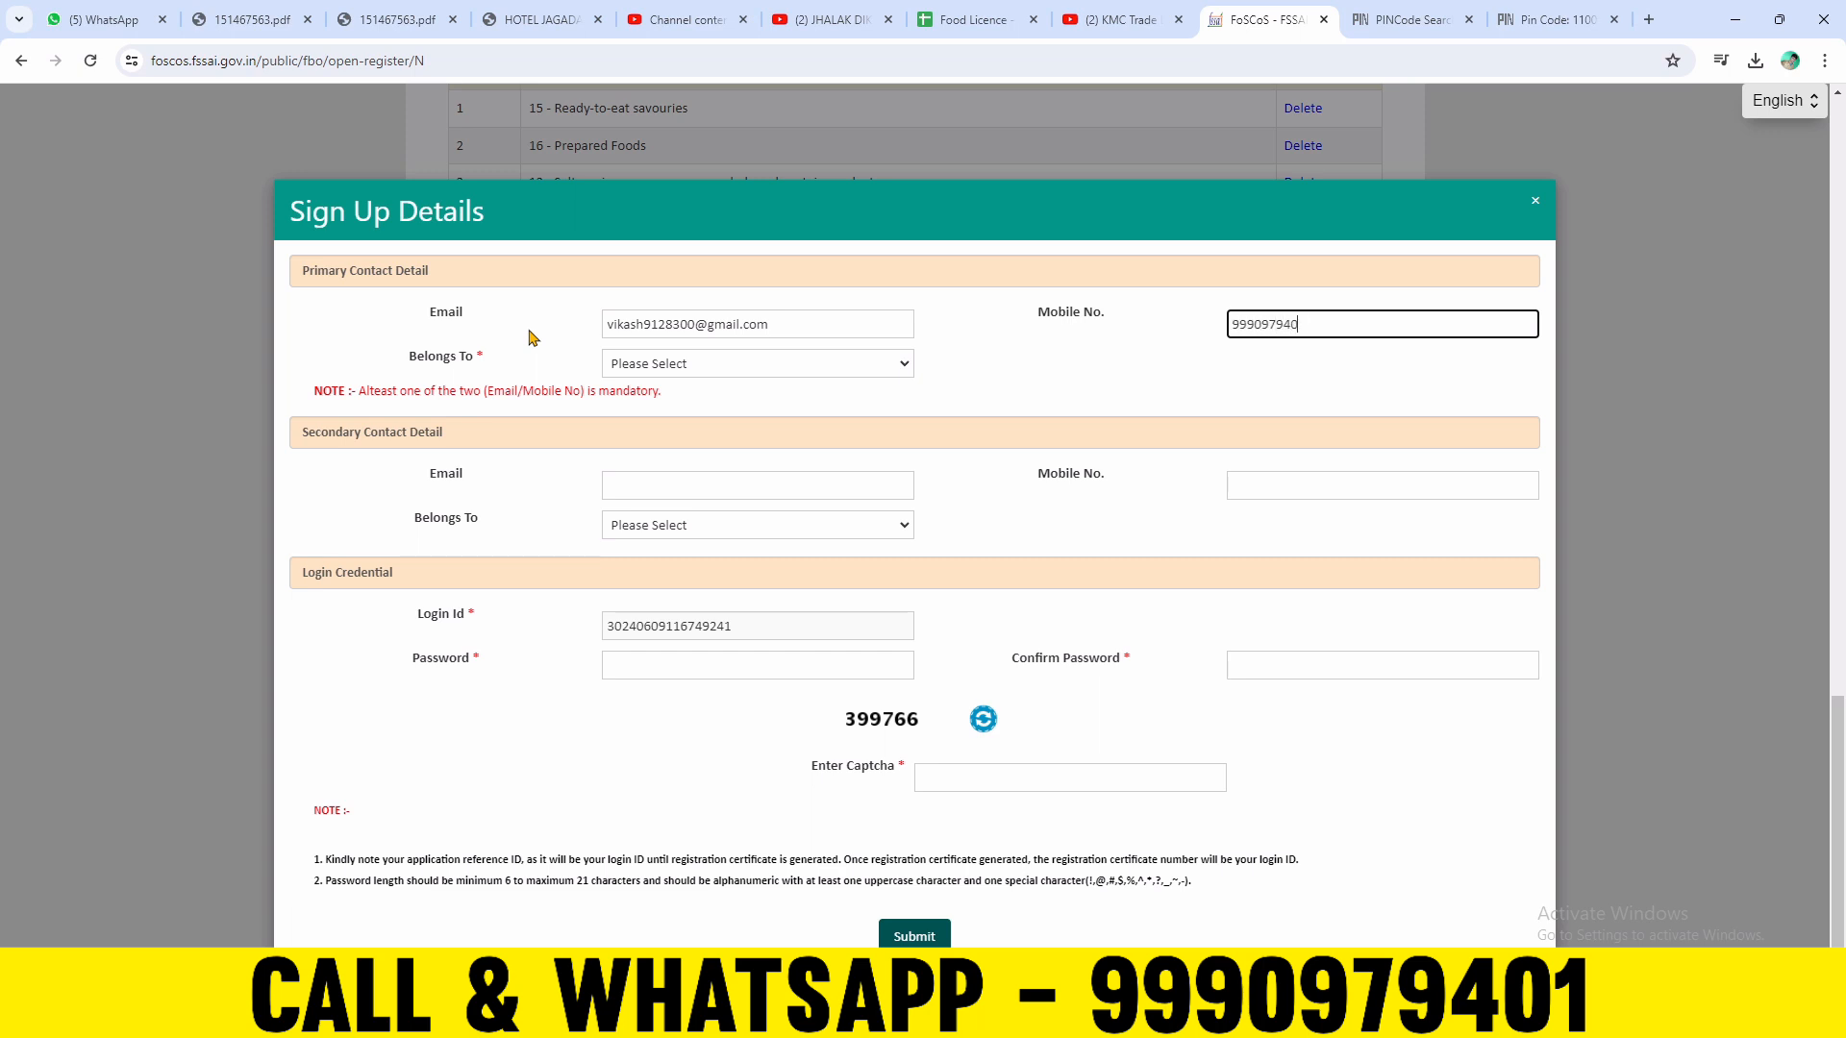
click(648, 366)
click(659, 405)
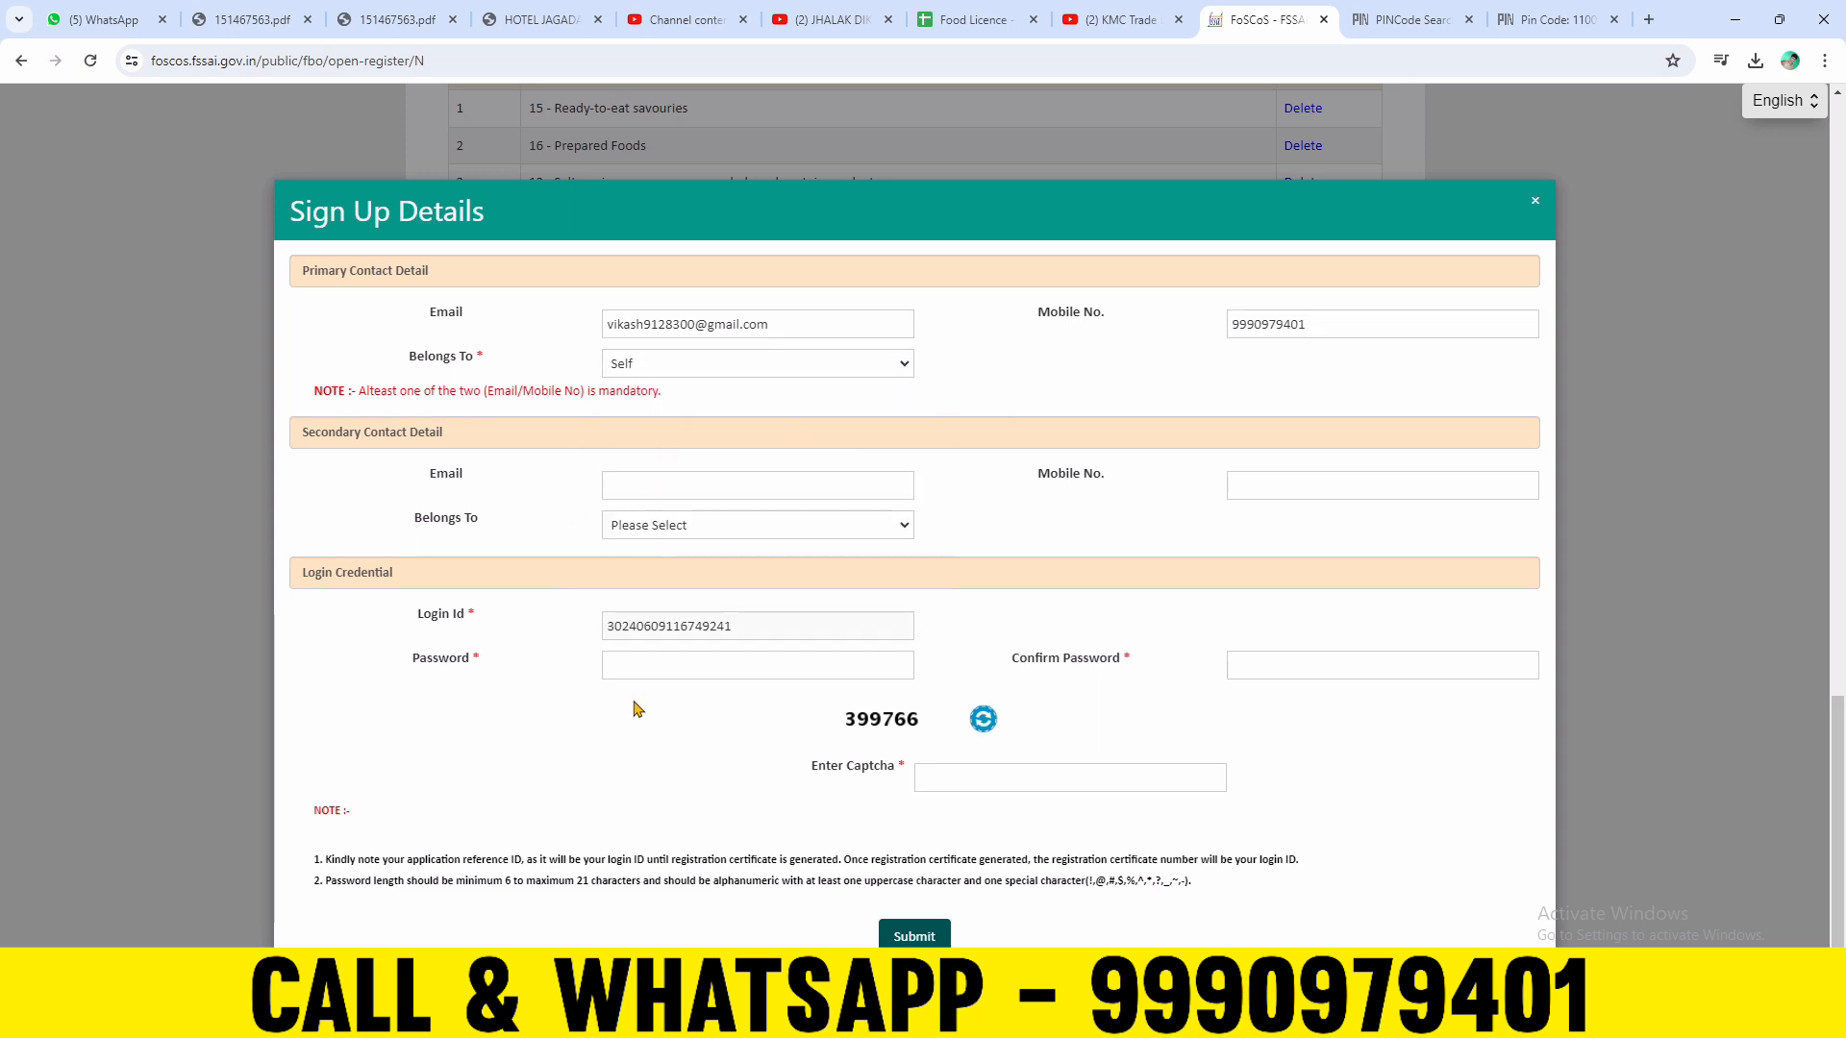
Set and confirm the login password, enter the captcha, and submit the sign-up details.
click(745, 665)
text(••••••)
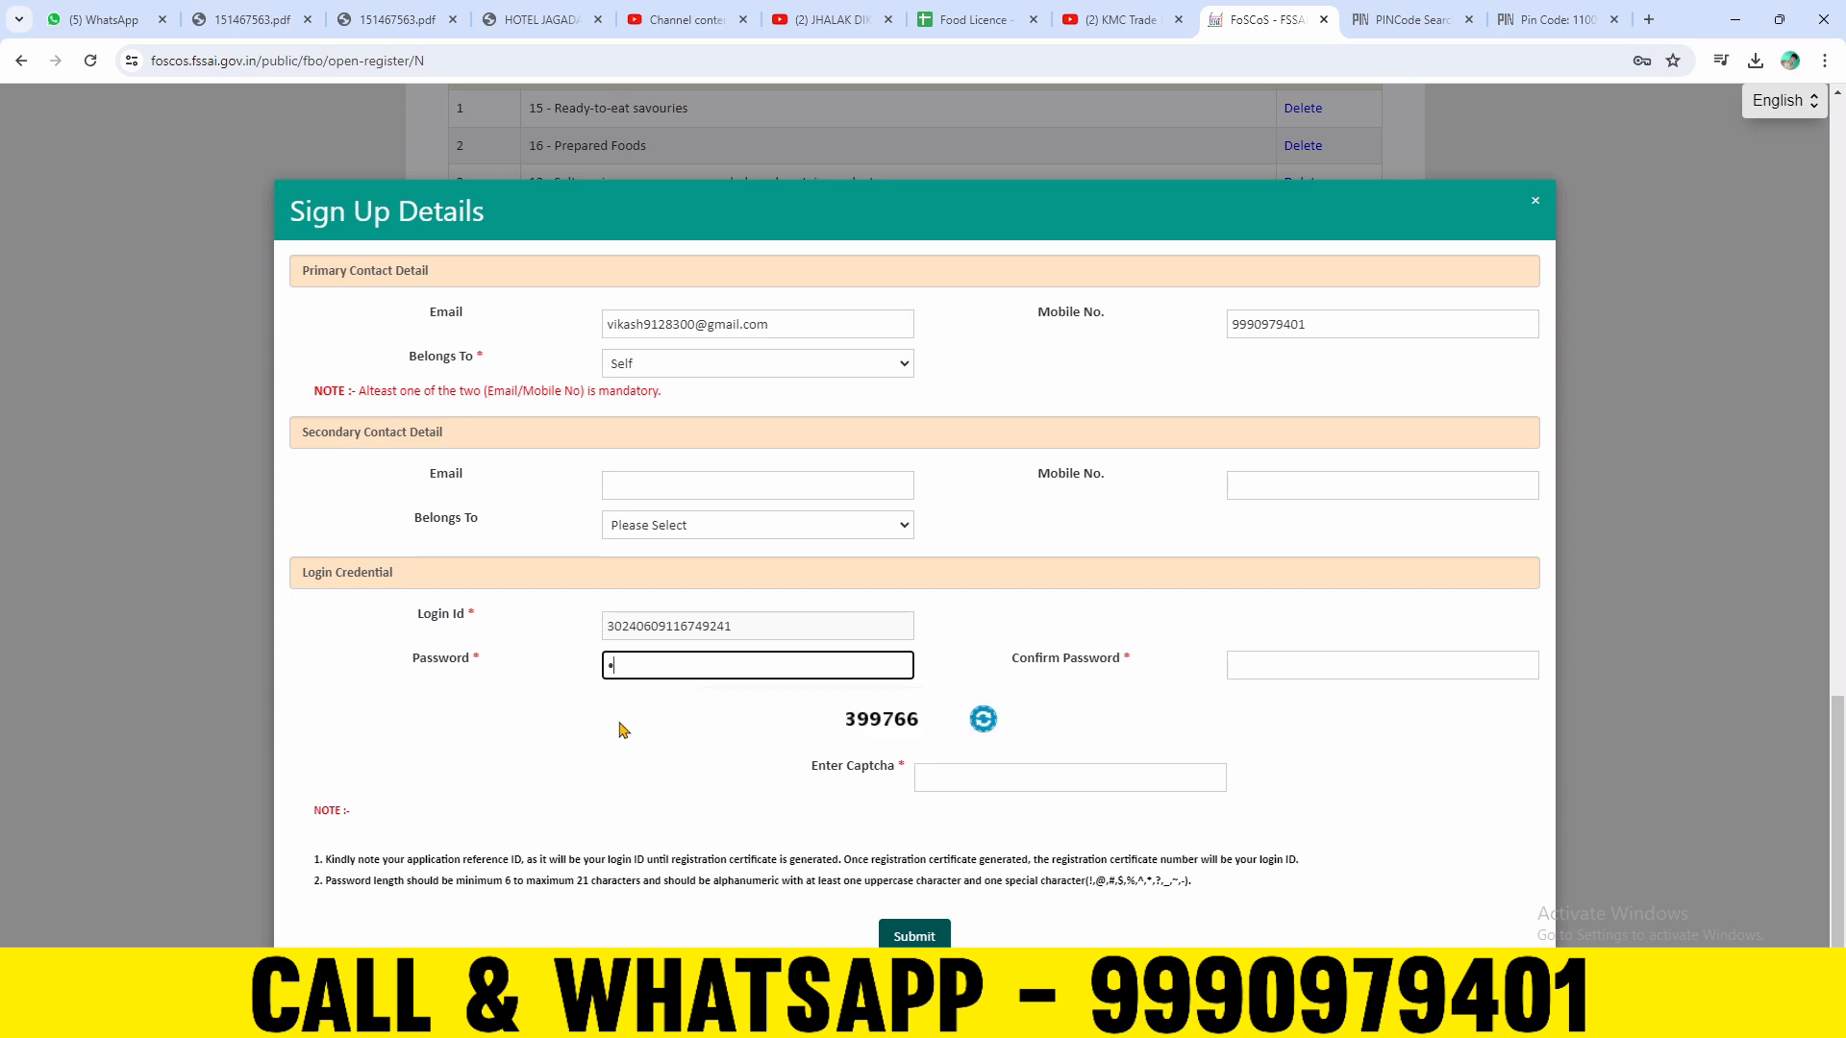
text(•)
key(Tab)
text(•••••••)
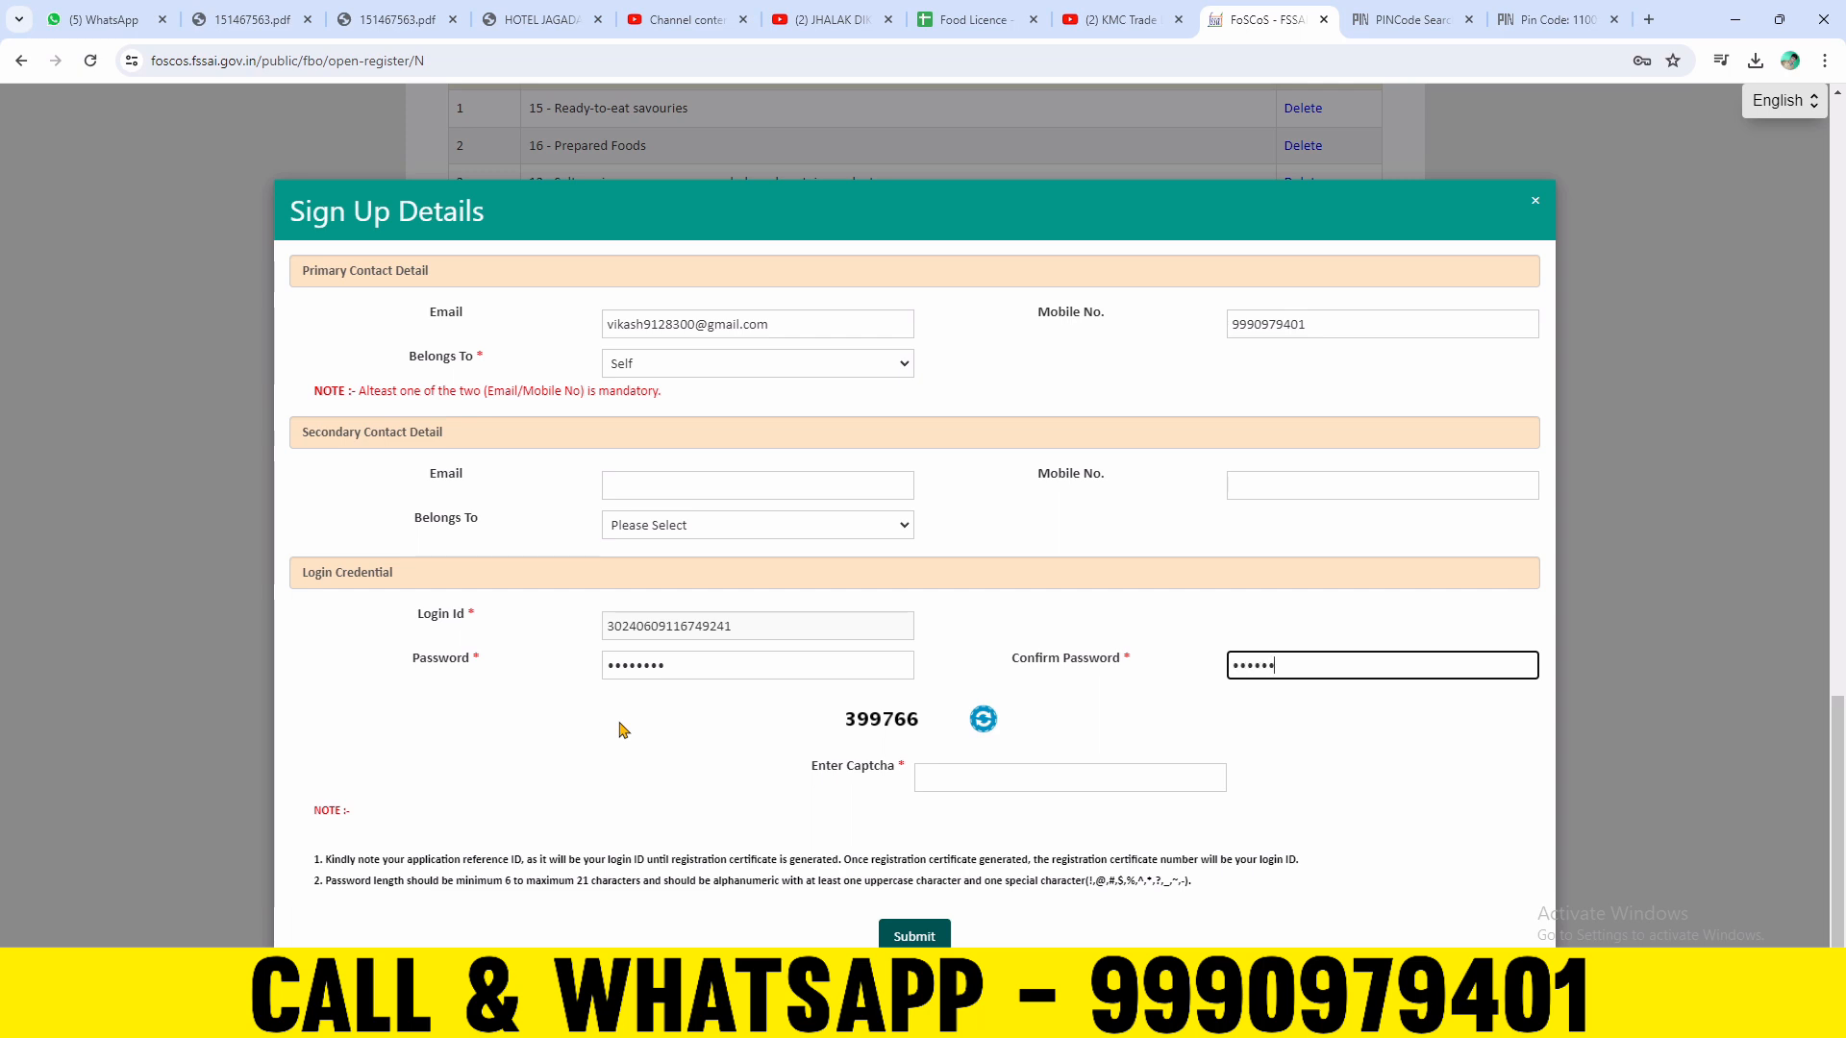
key(Tab)
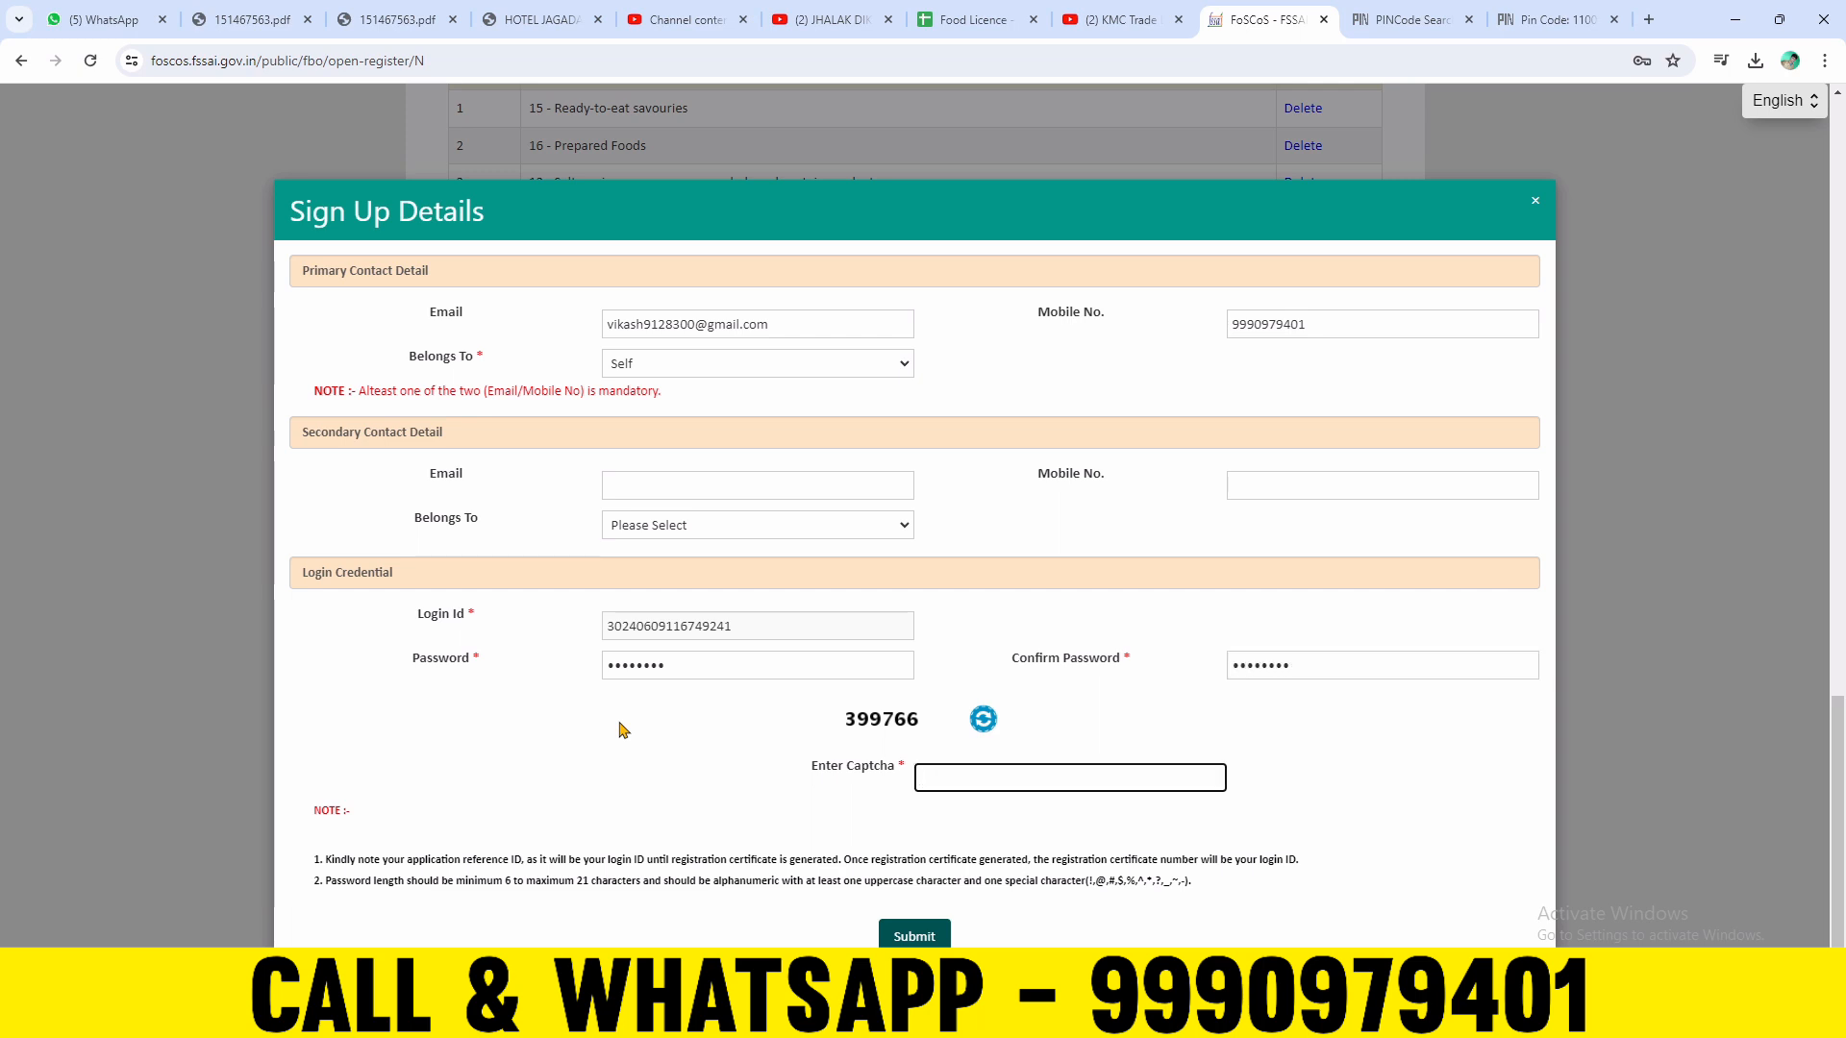
text(399766)
click(916, 936)
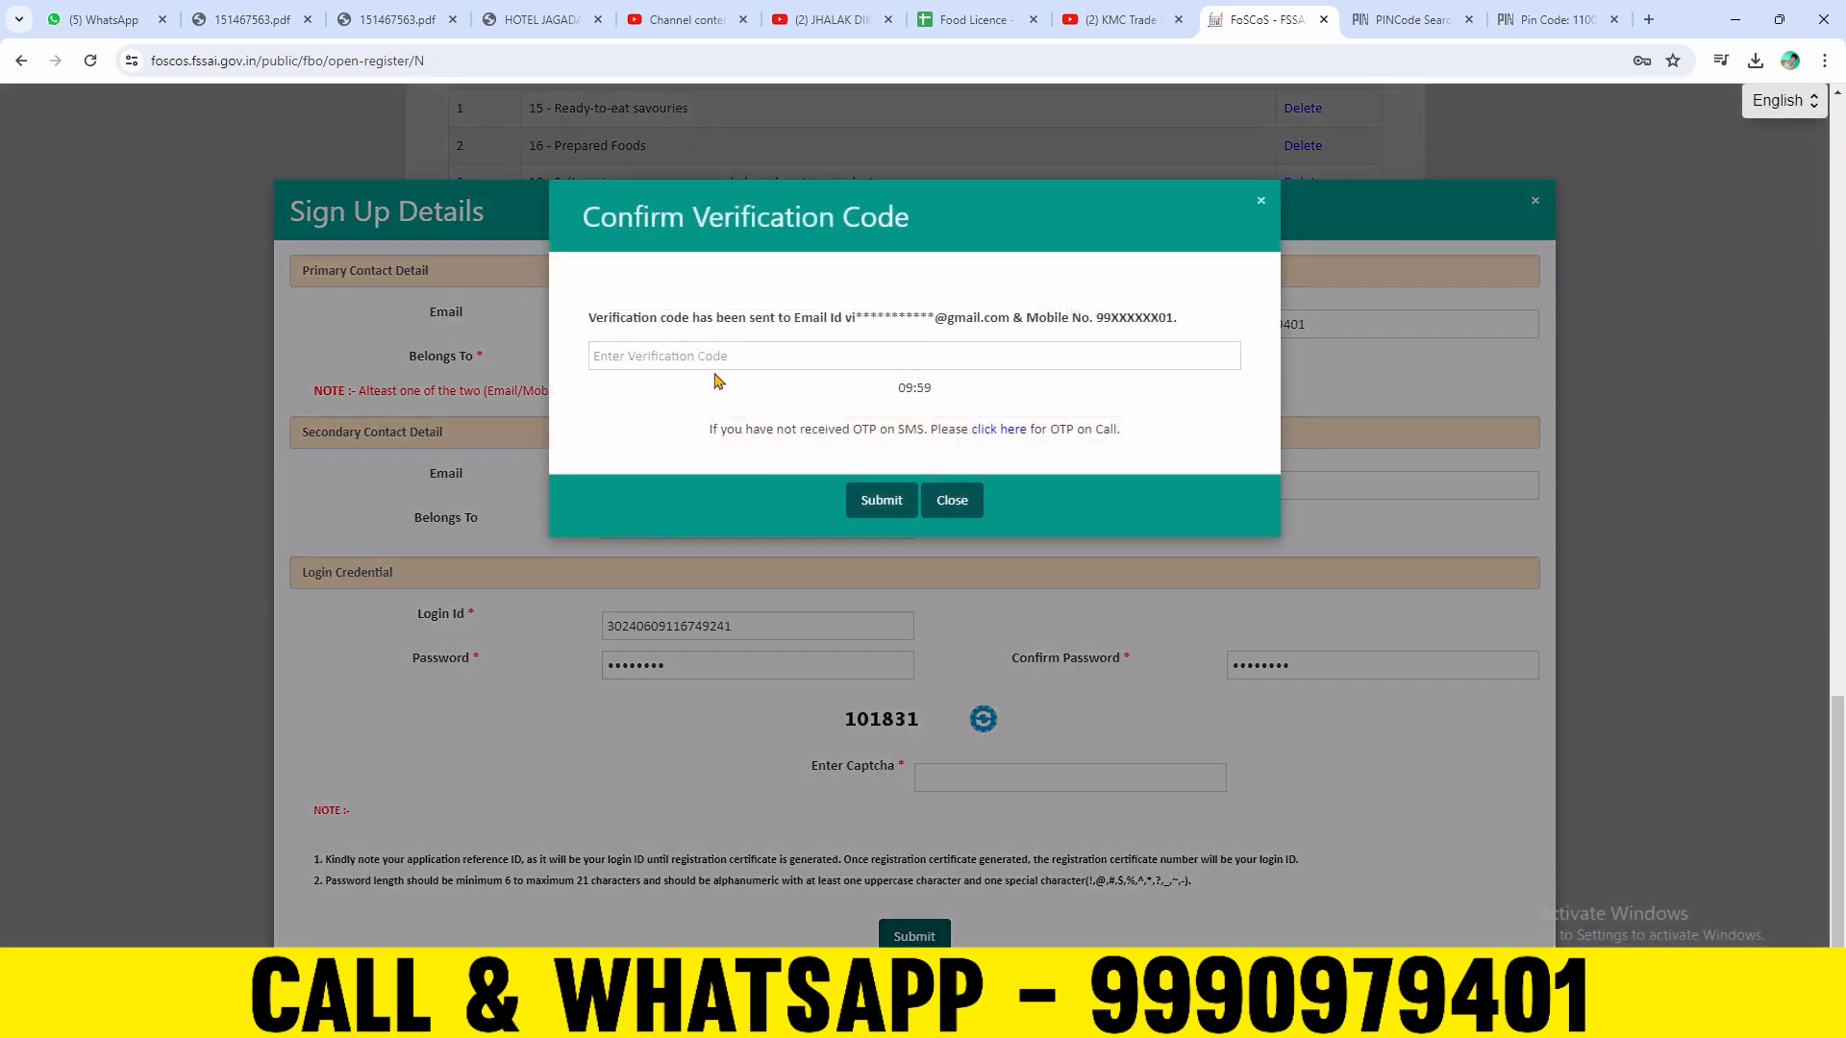
Enter the verification code sent to email and mobile and acknowledge the successful sign-up.
click(700, 364)
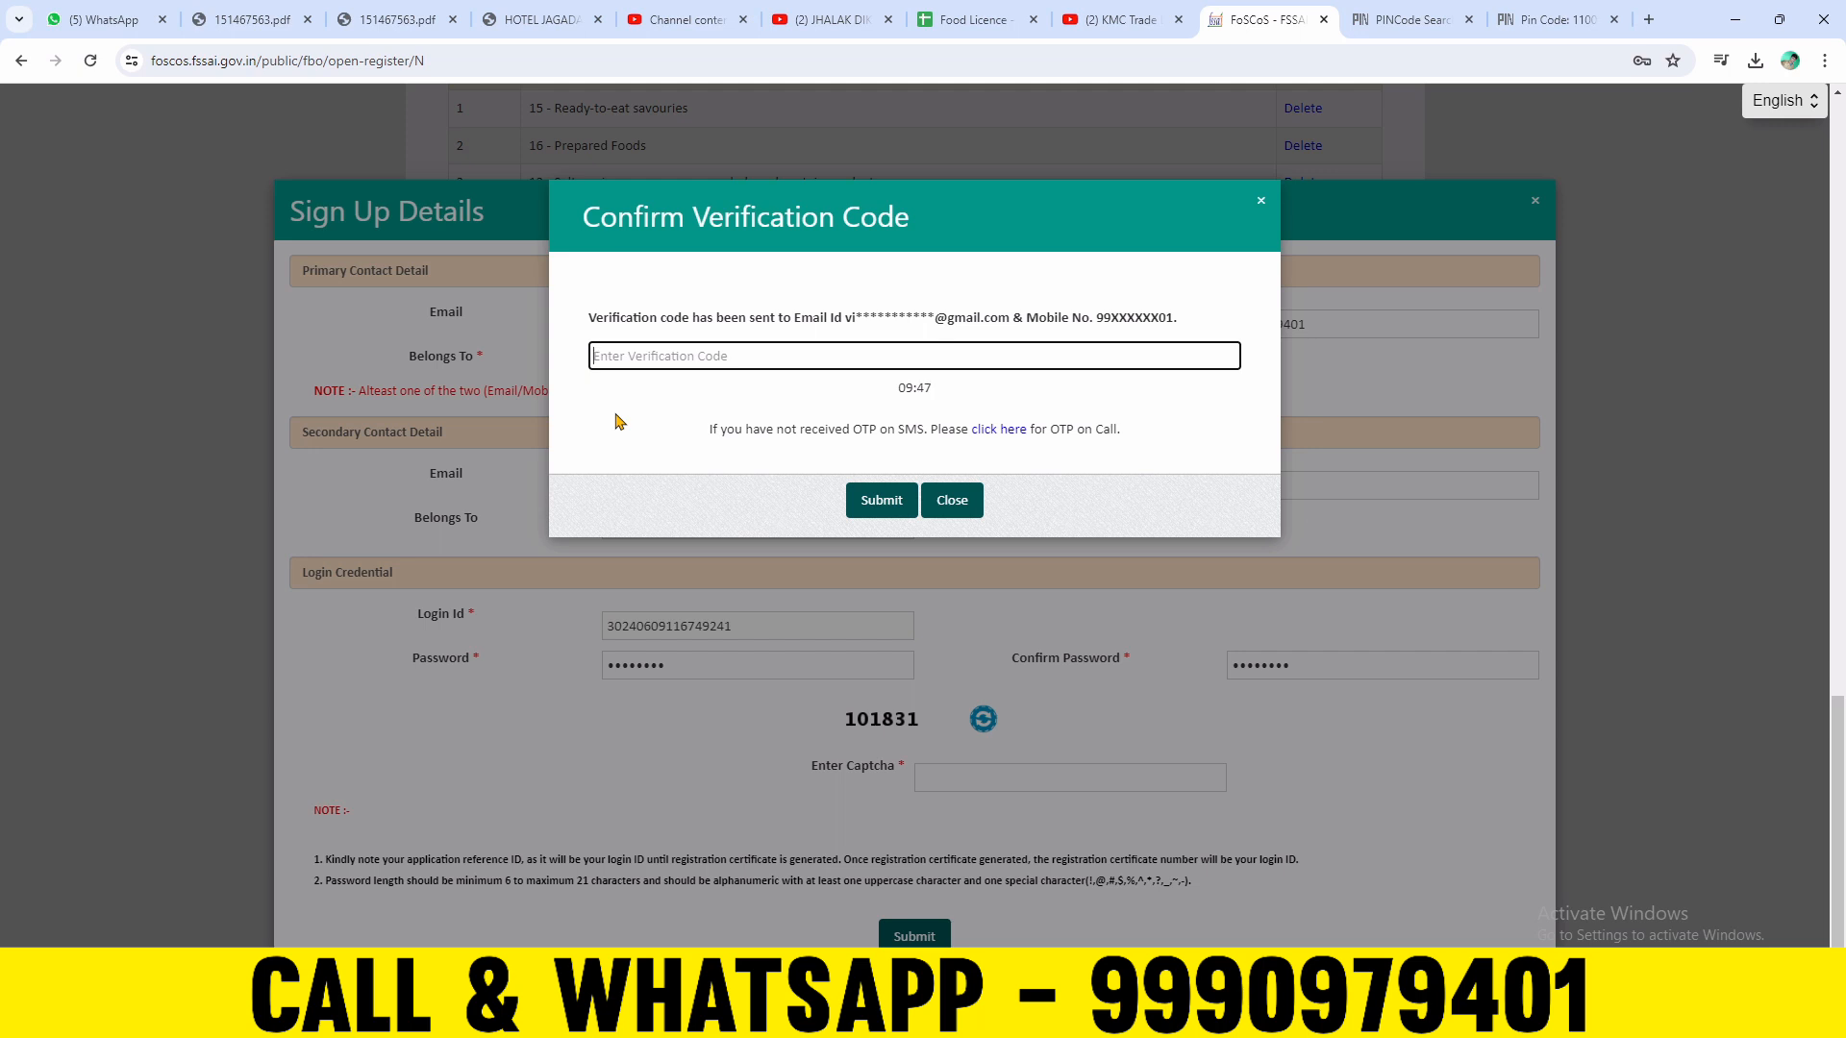
click(882, 517)
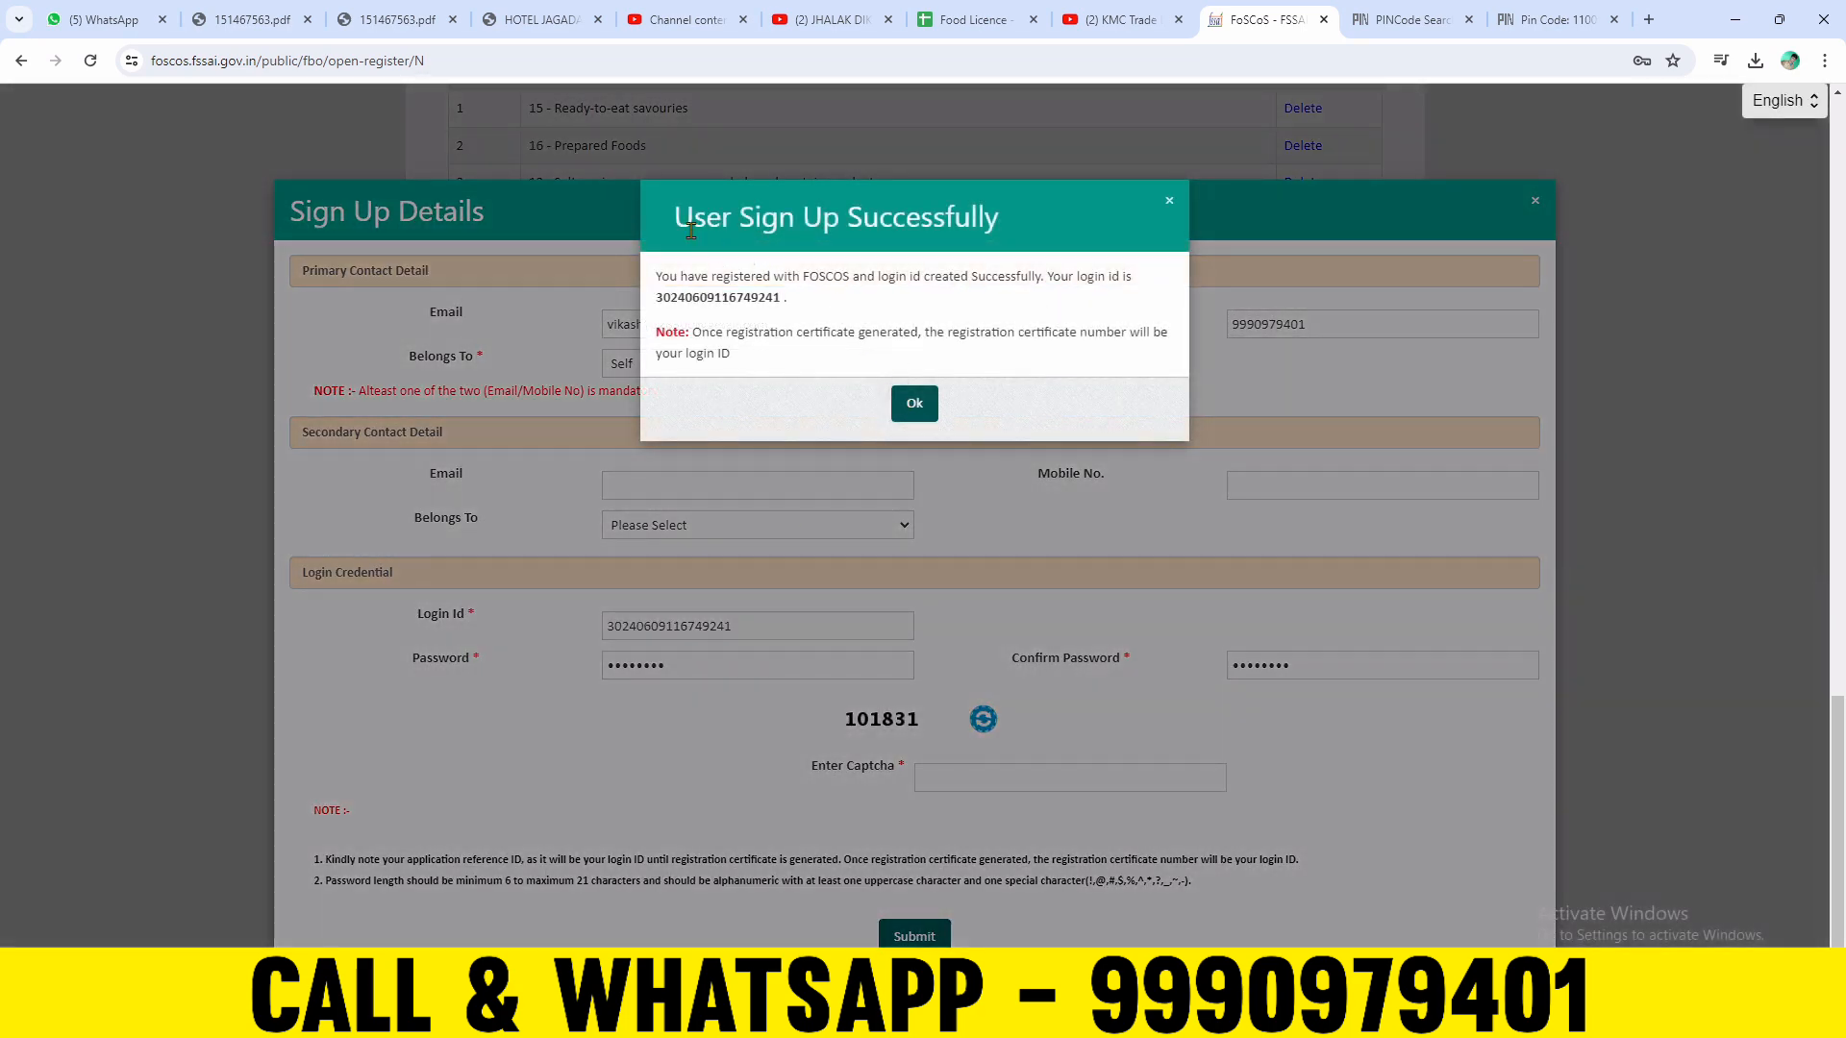
click(914, 404)
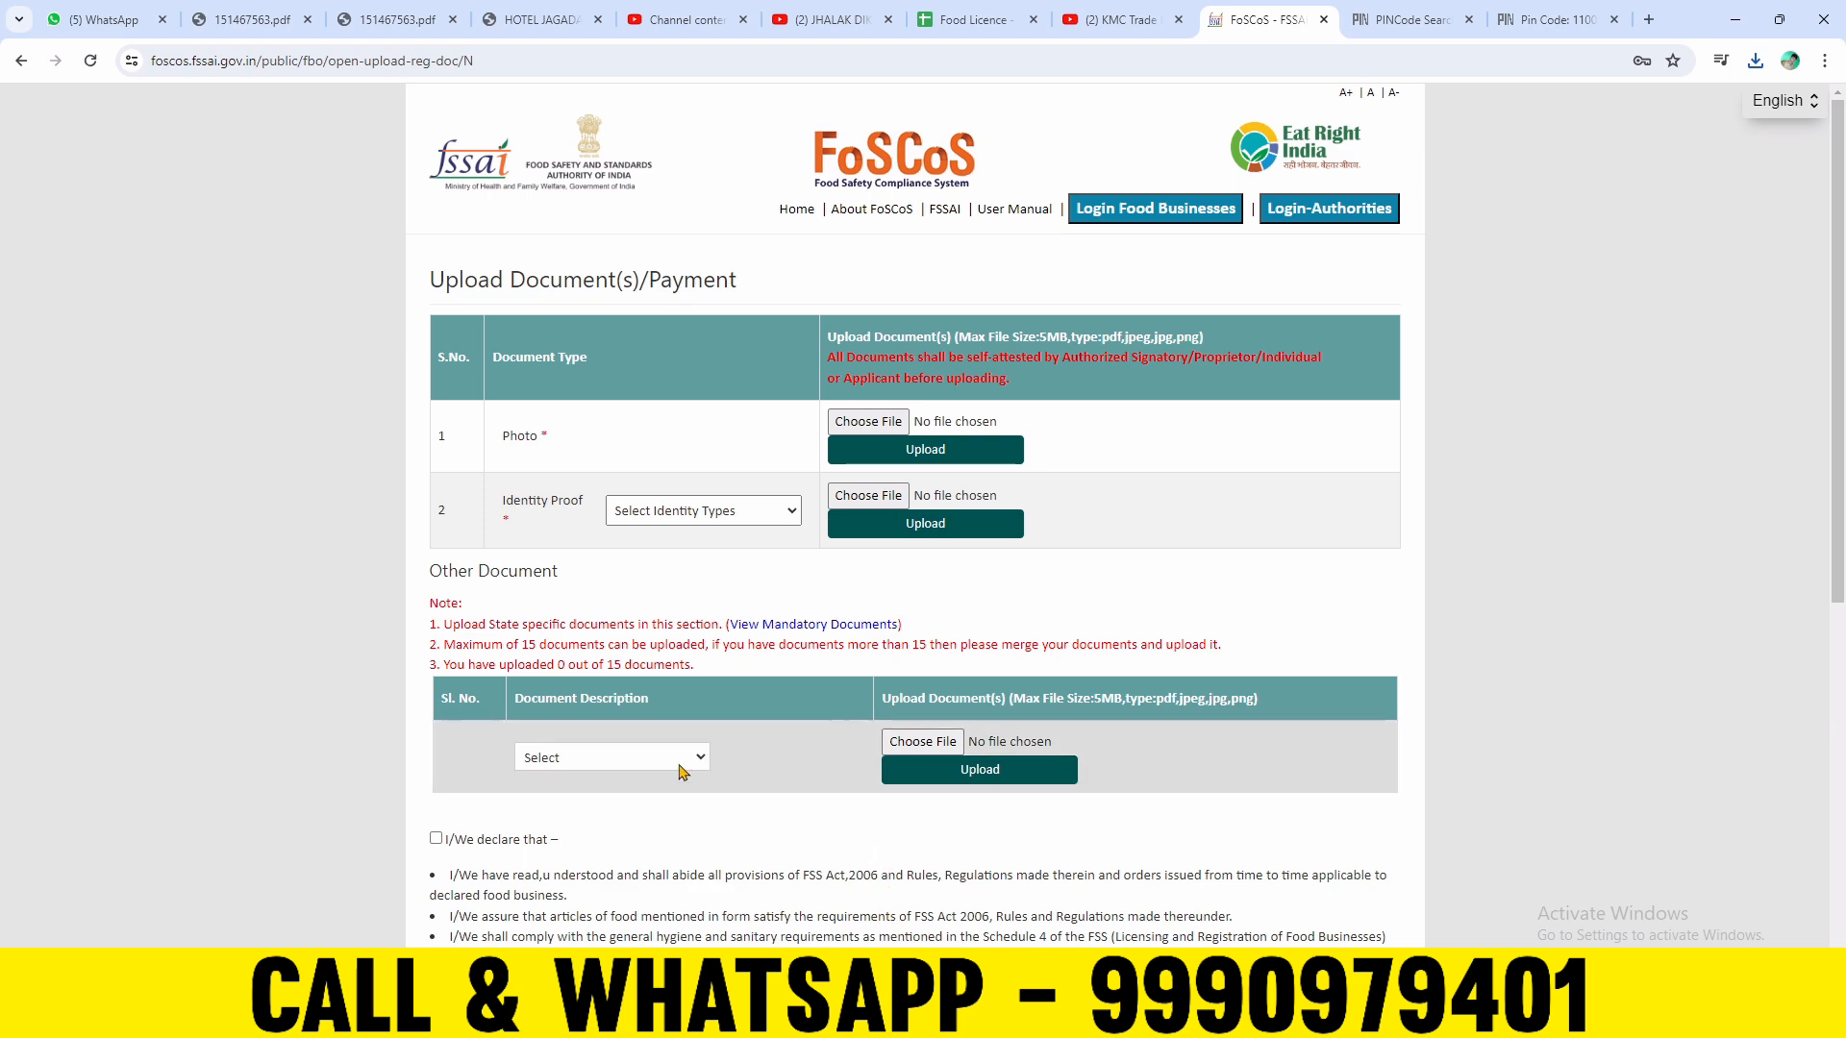
Tick the 'I/We declare that' box and select PayUBiz for the Rs. 100 fee.
click(439, 838)
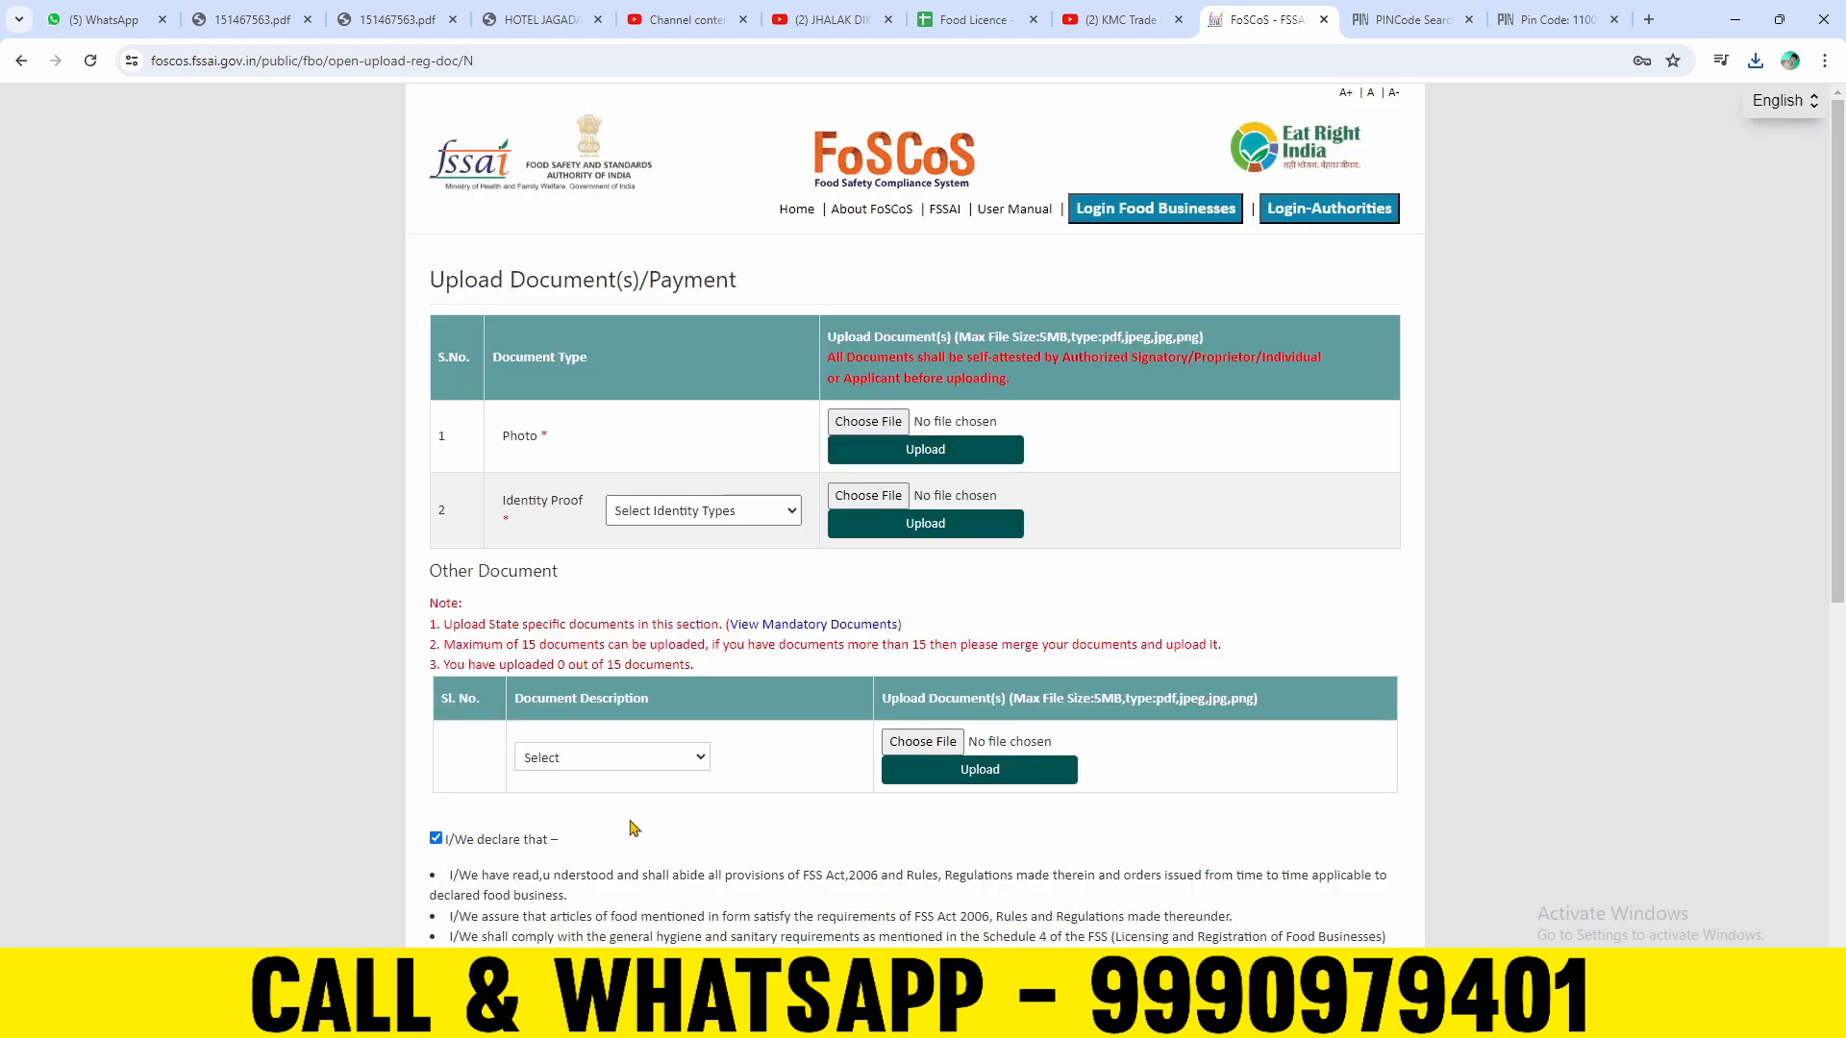
scroll(1146, 598, down, 7)
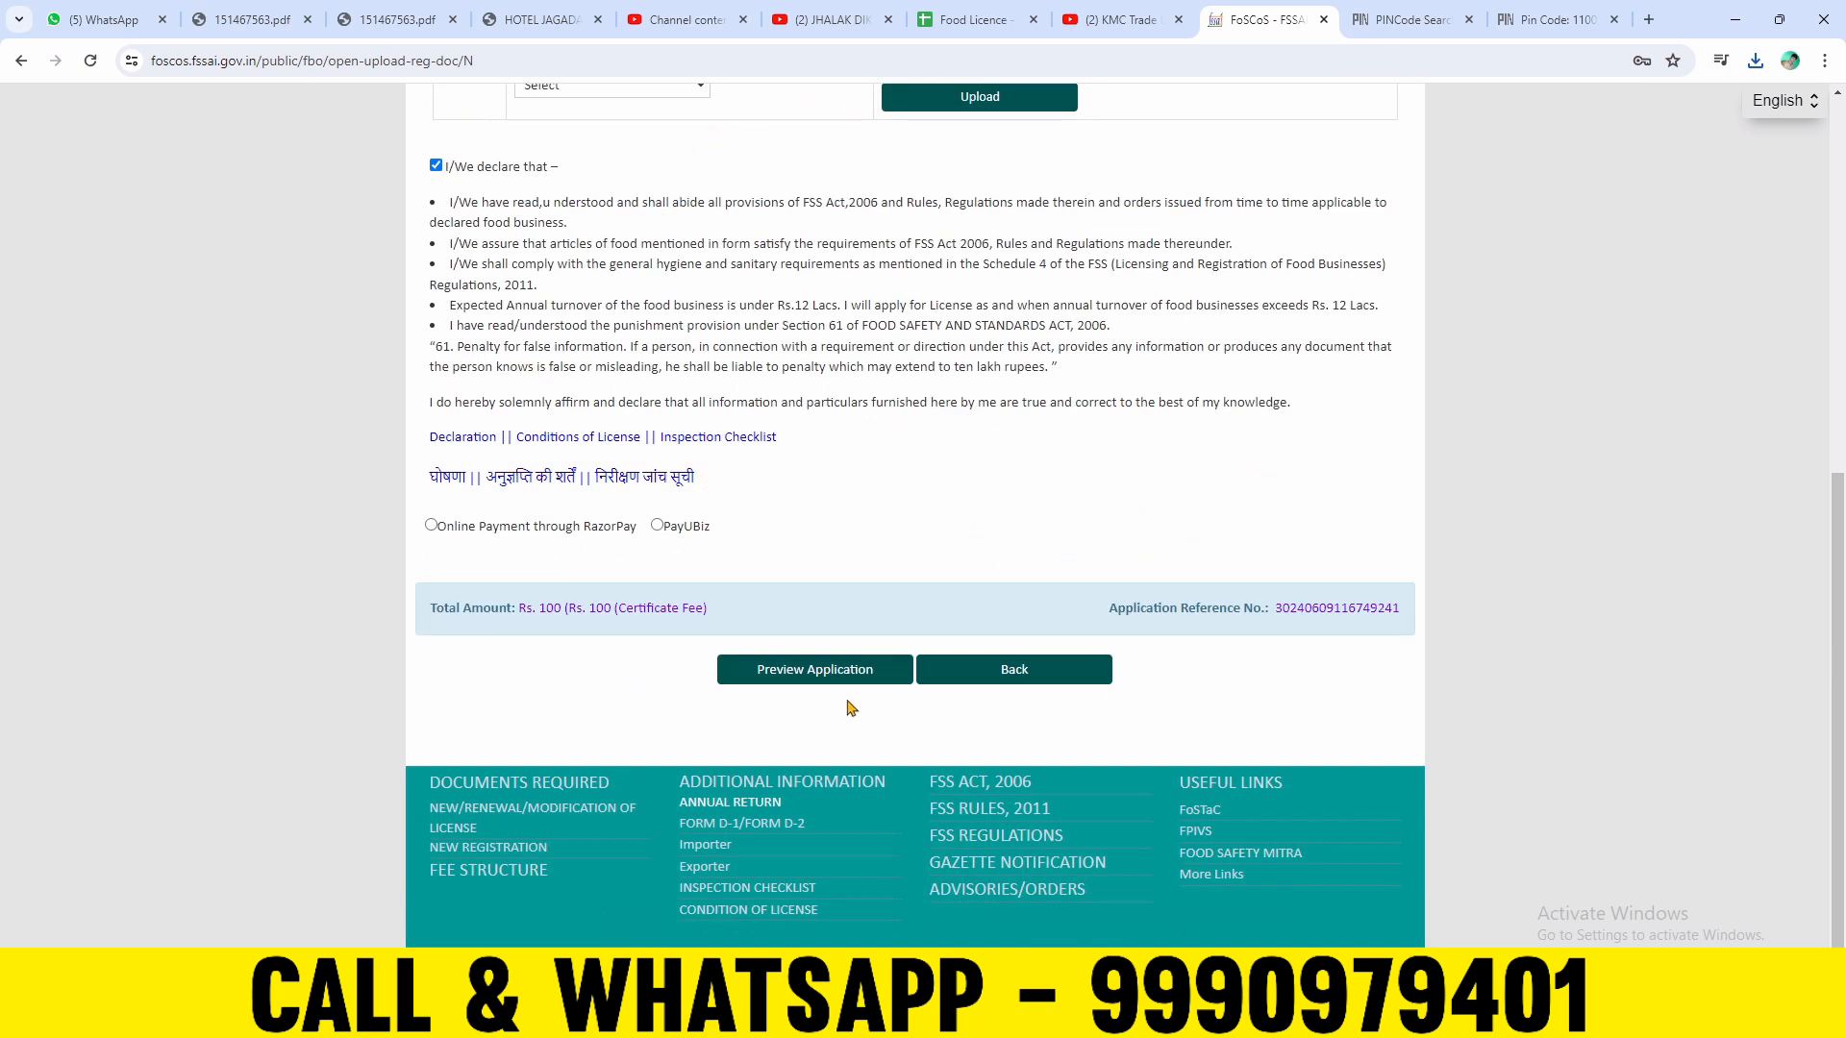
click(658, 526)
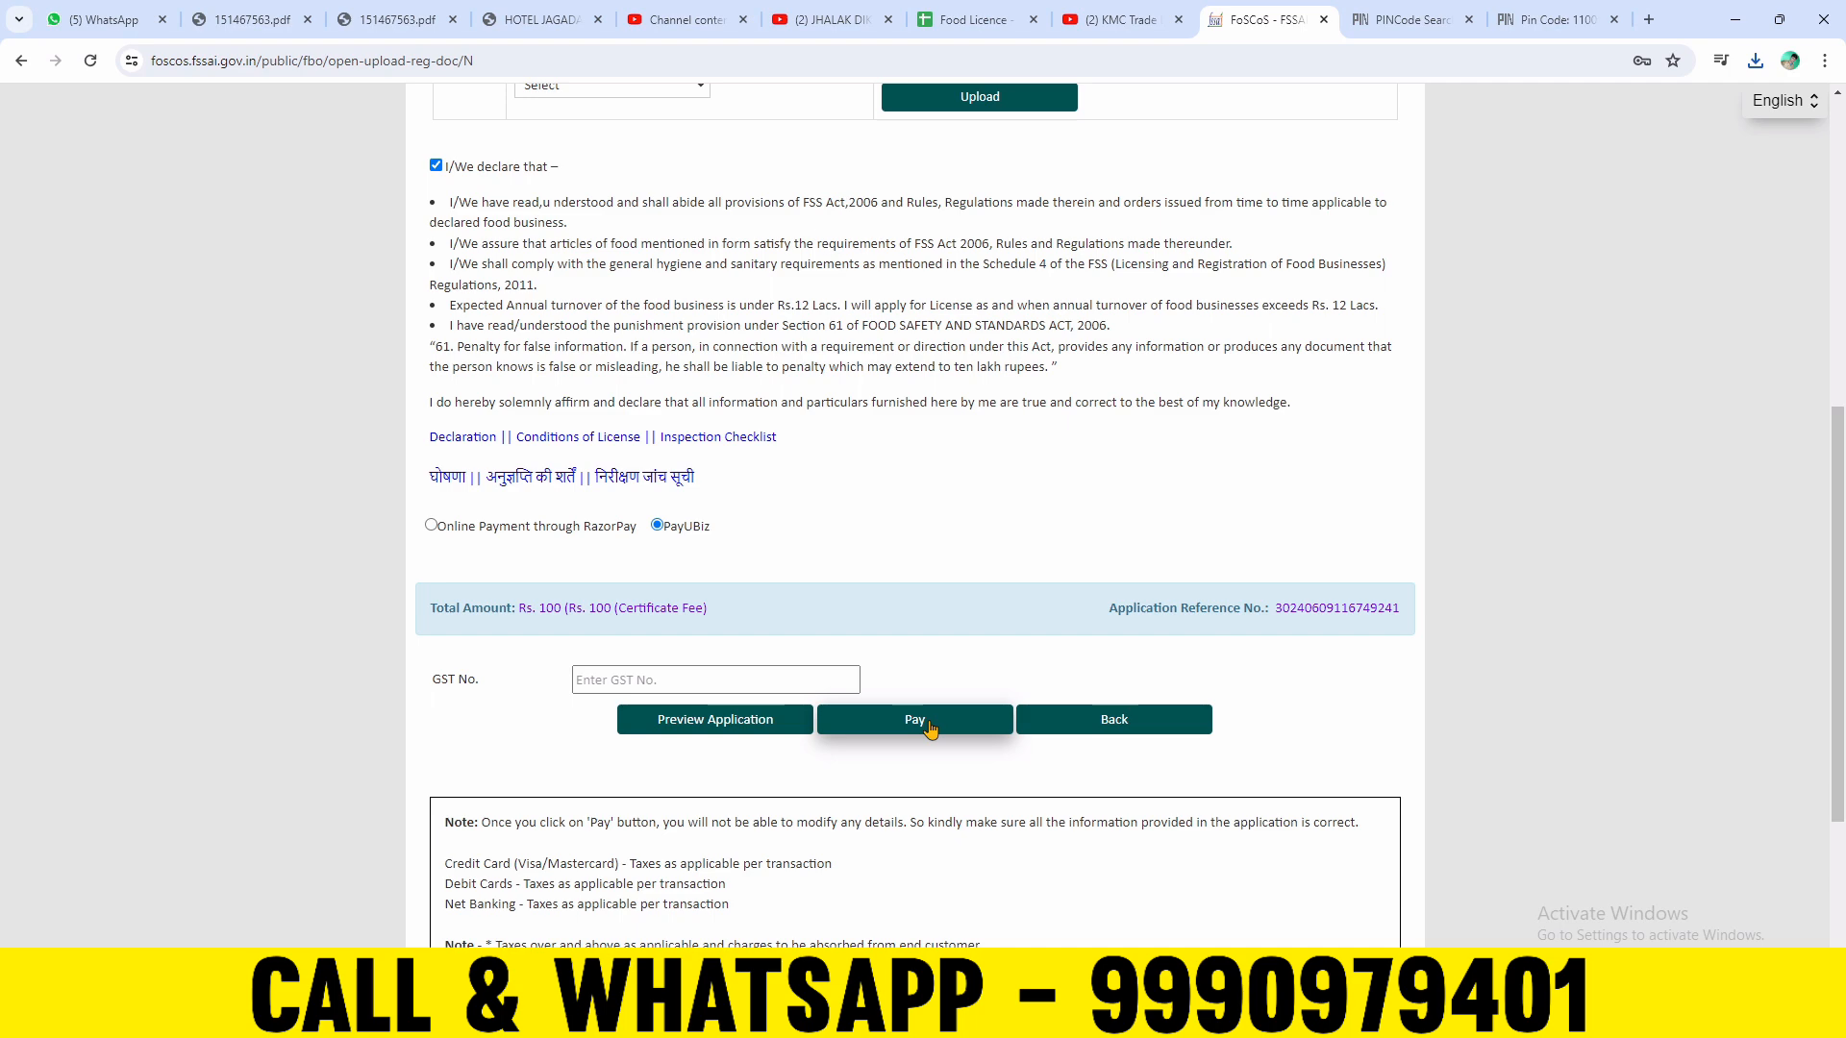
scroll(1439, 684, up, 7)
scroll(1266, 456, down, 11)
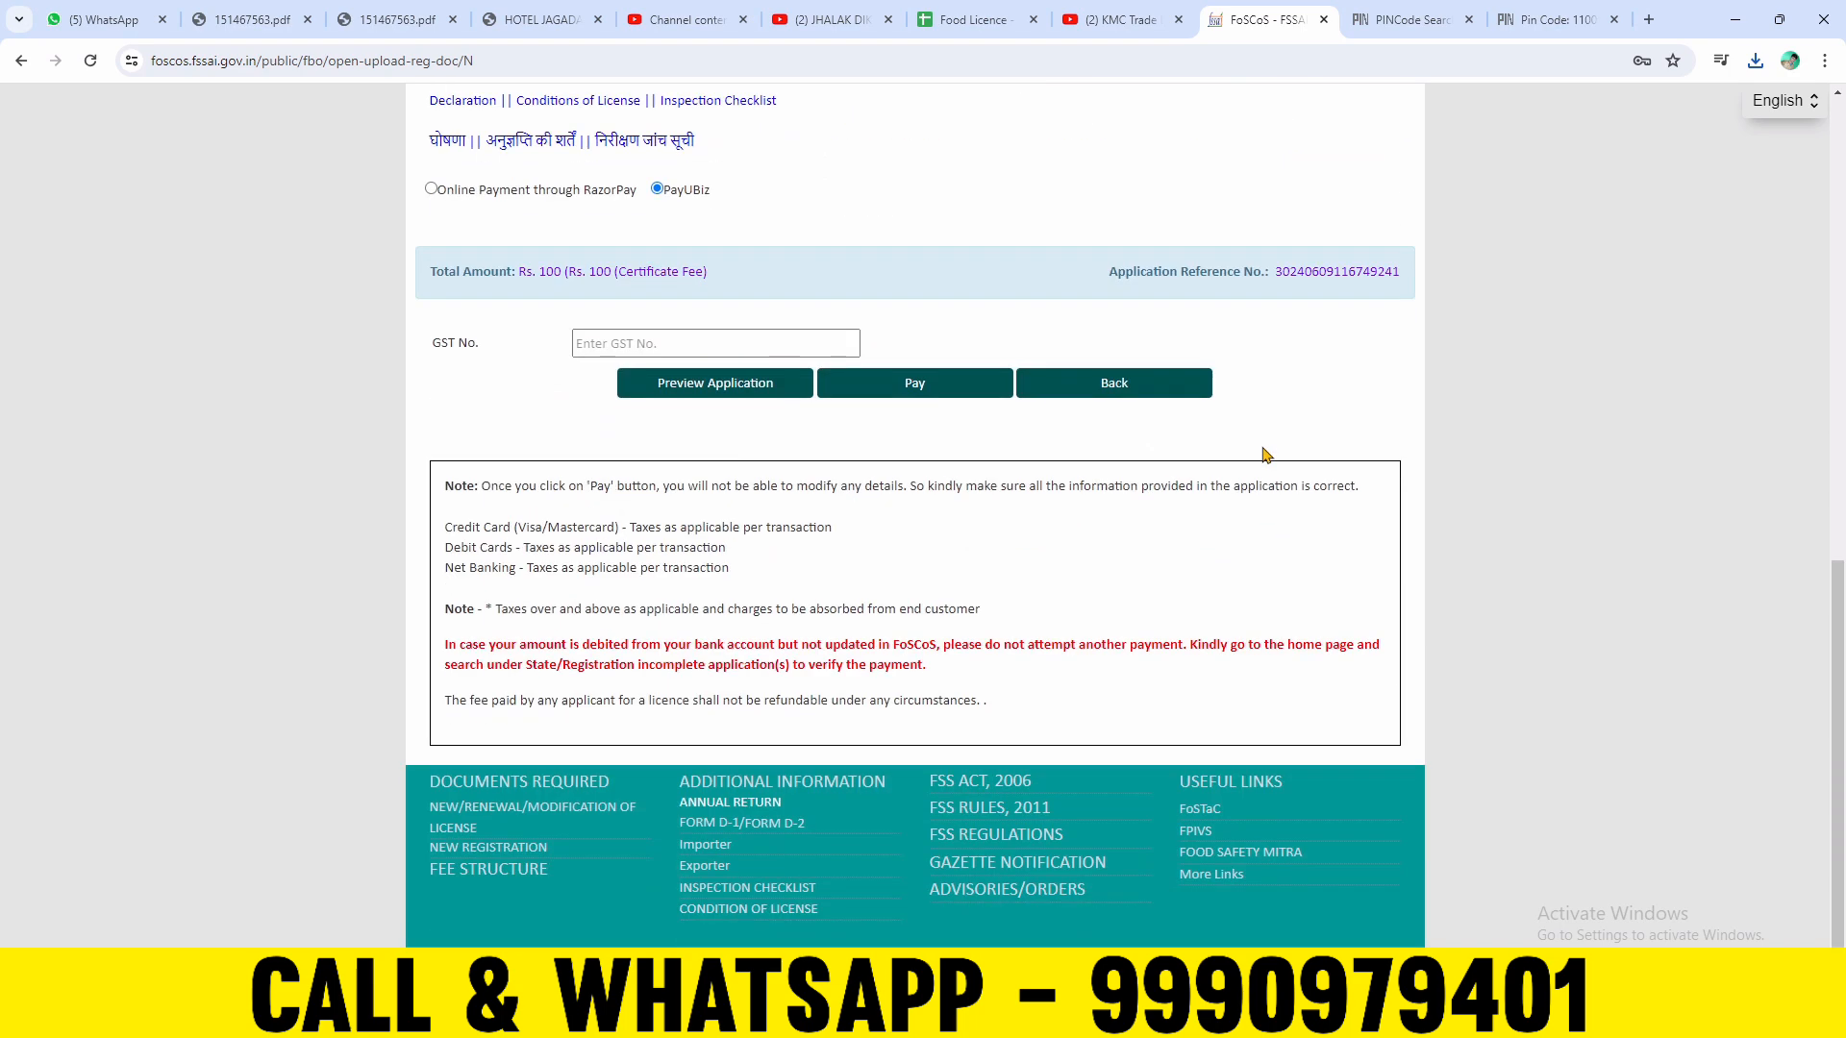
E-sign the application By Mobile, entering the OTP from the registered mobile number.
click(844, 389)
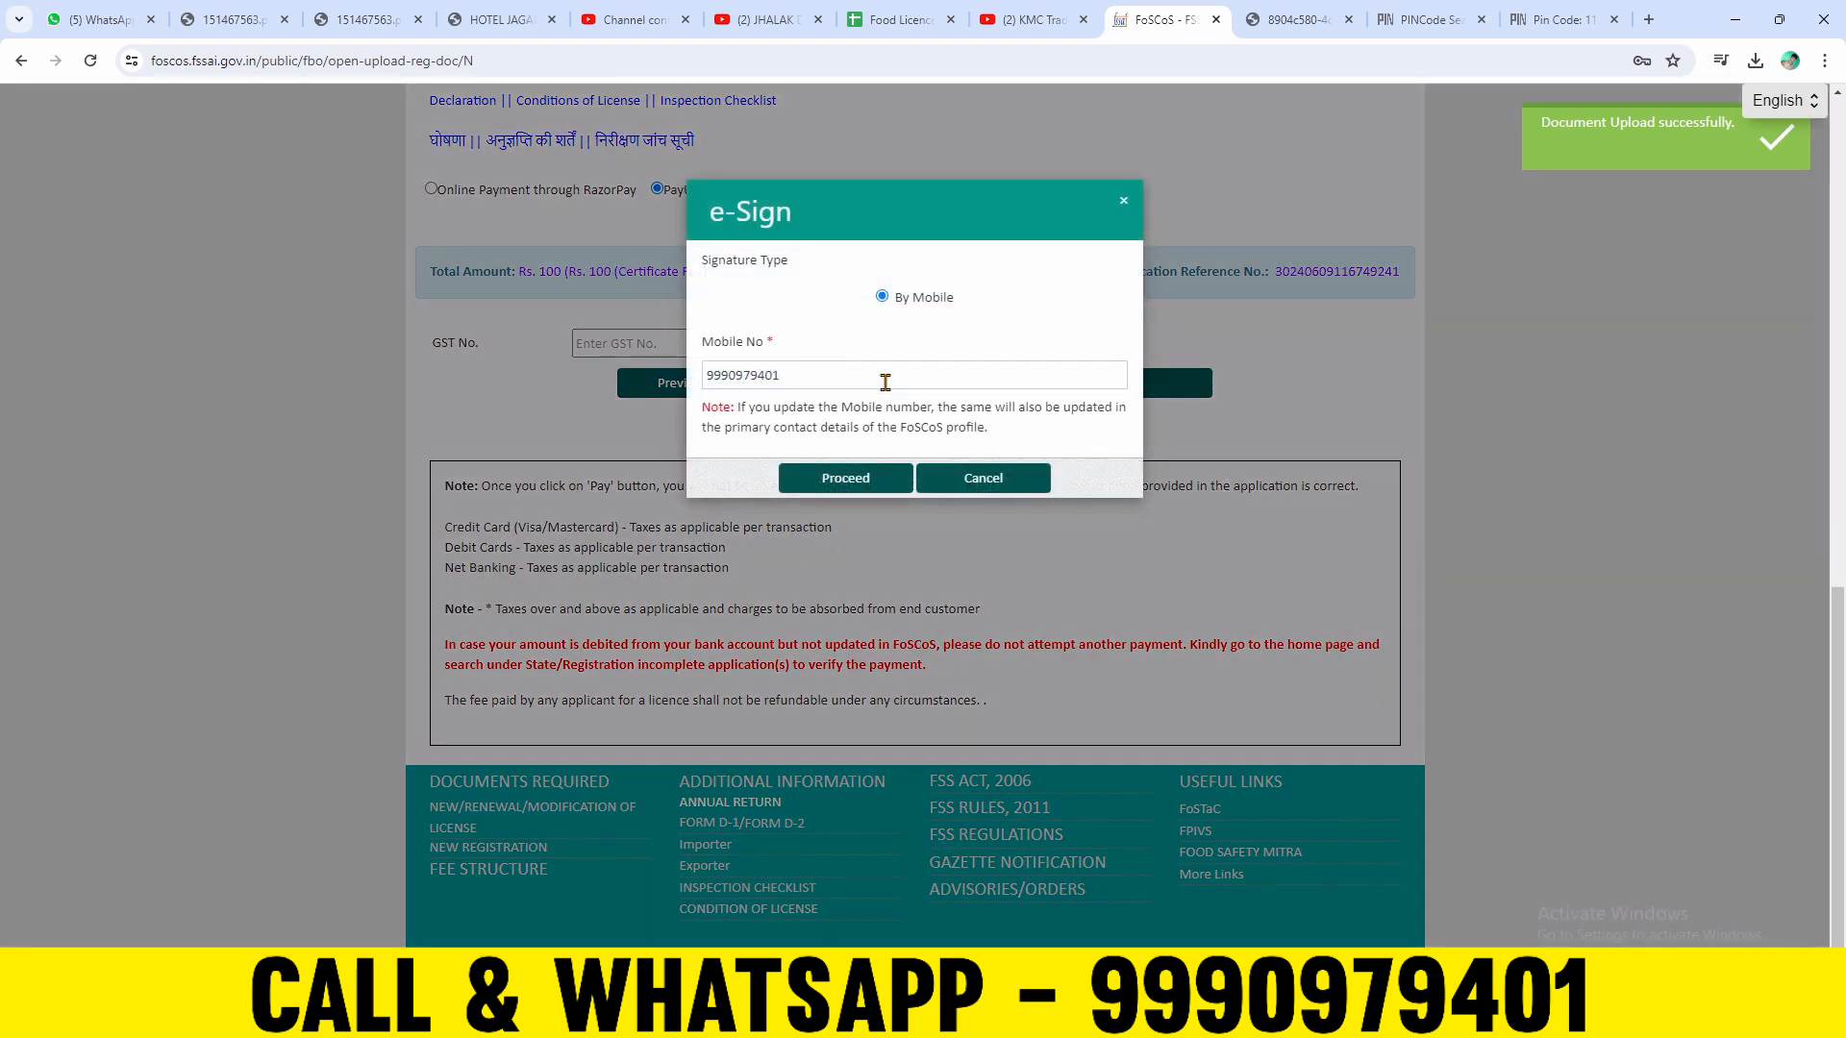
click(846, 478)
click(822, 326)
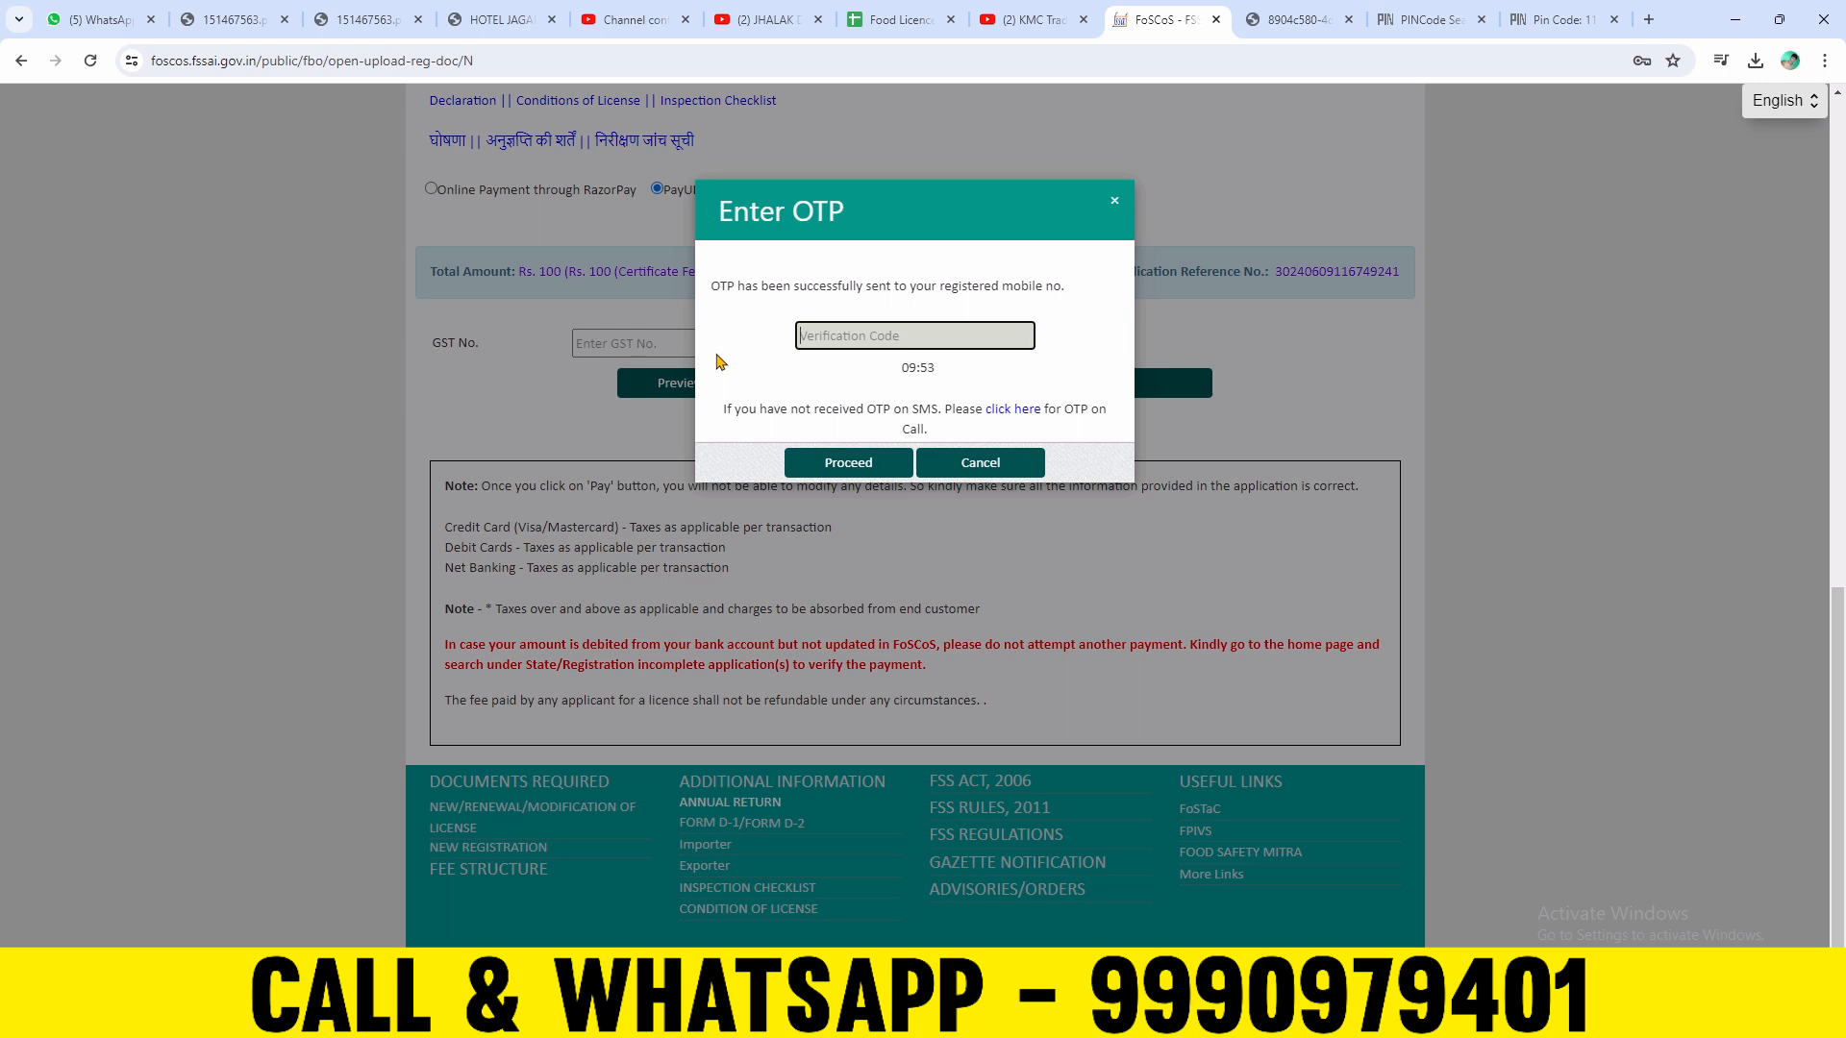
click(845, 464)
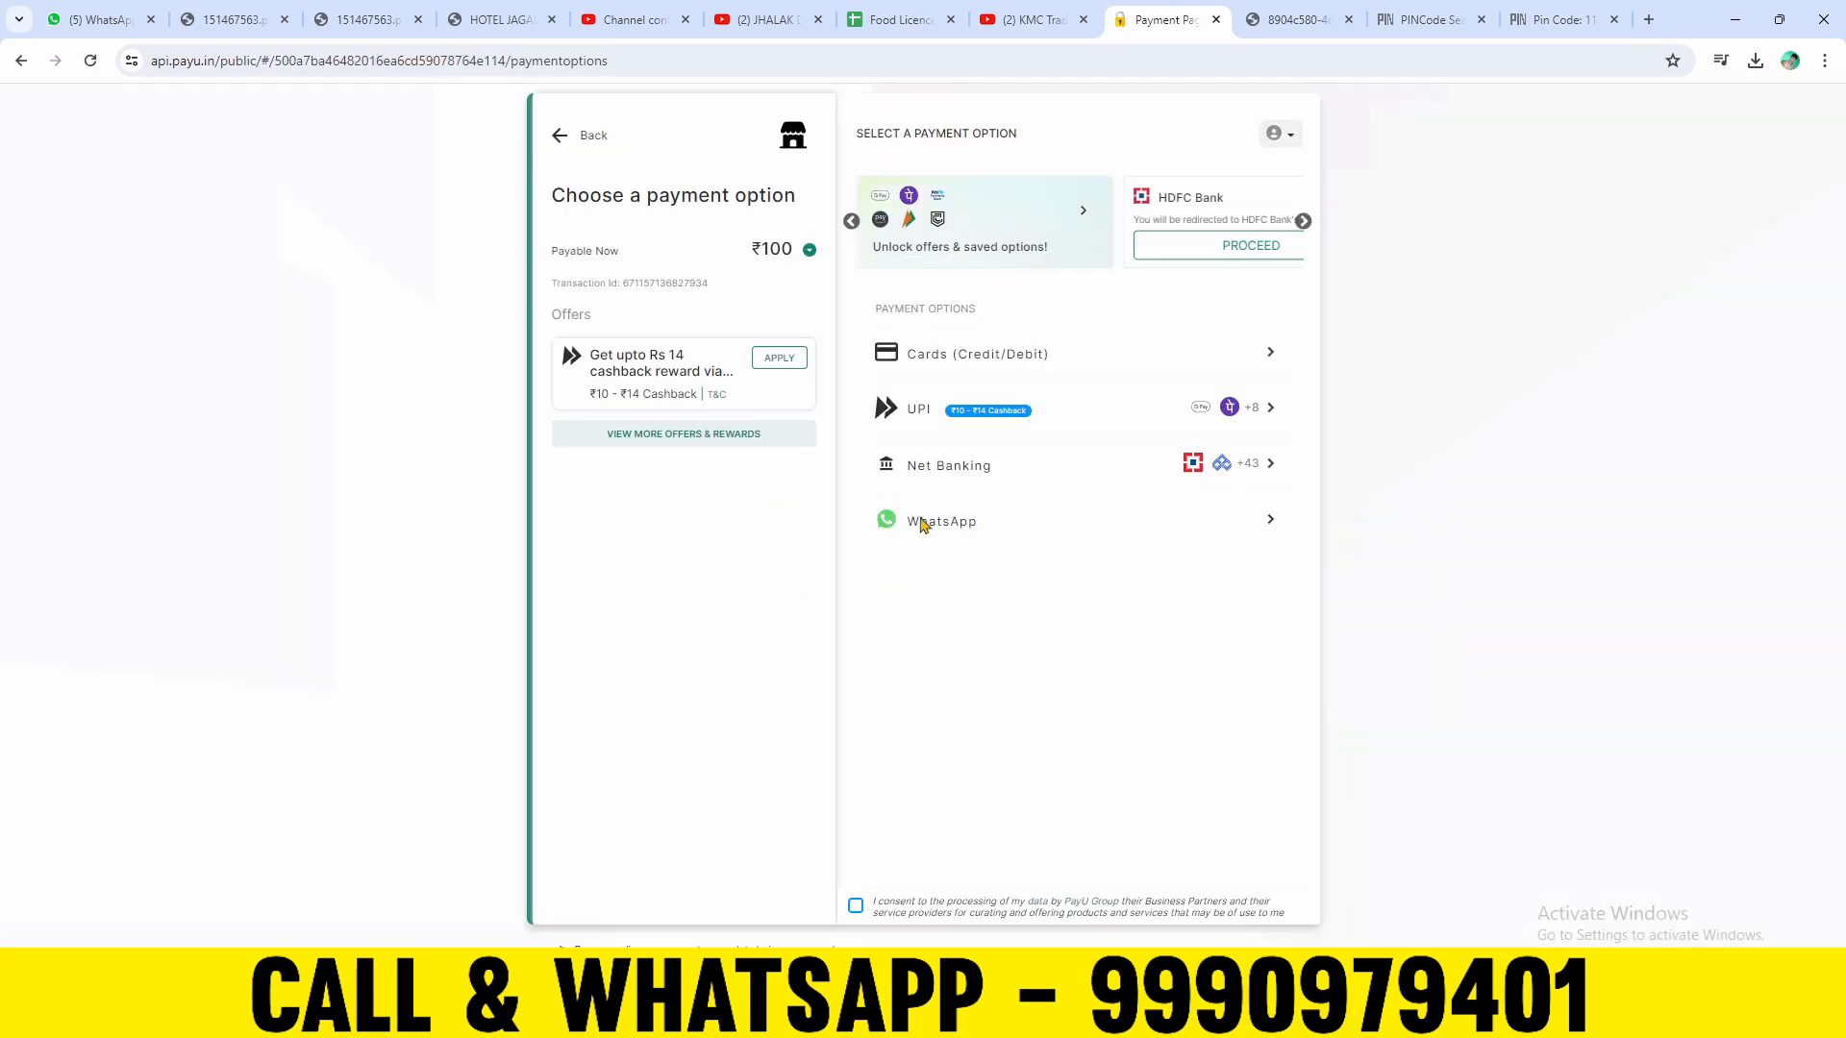
Choose UPI in PayU and generate a QR code to pay the ₹100 fee.
click(1229, 423)
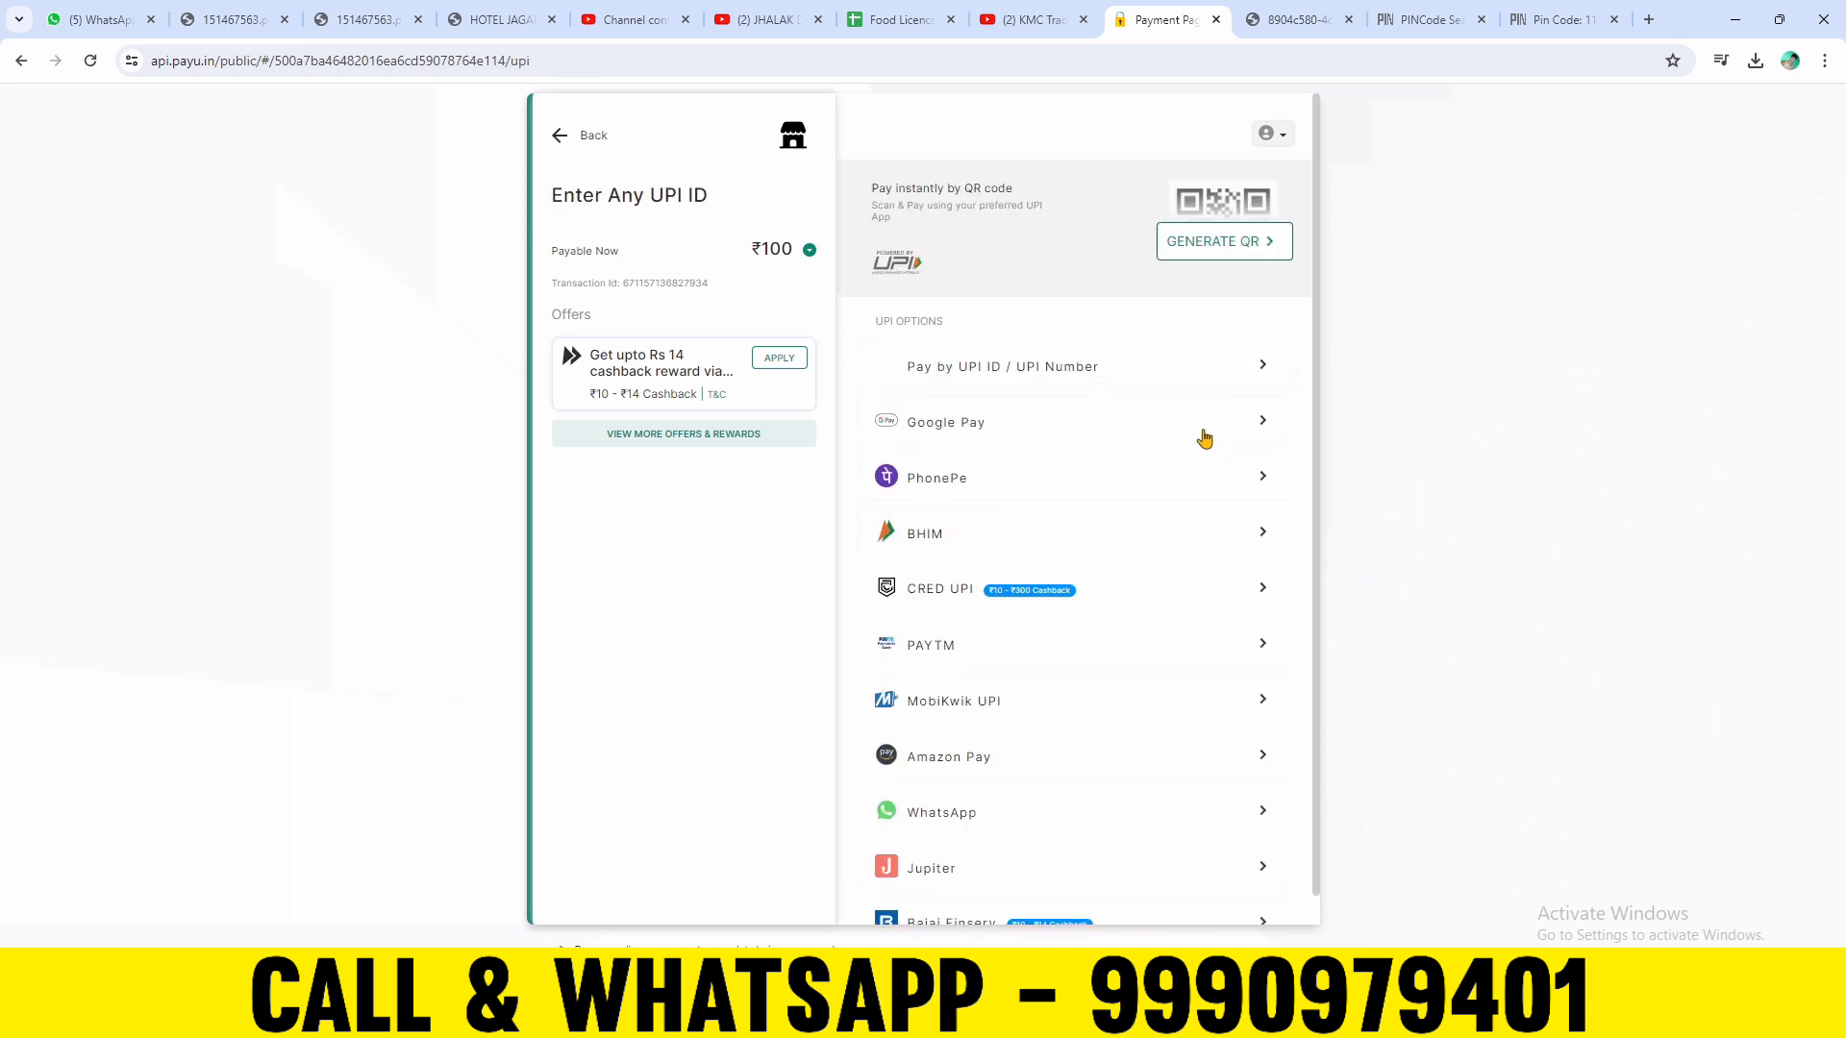
click(1248, 254)
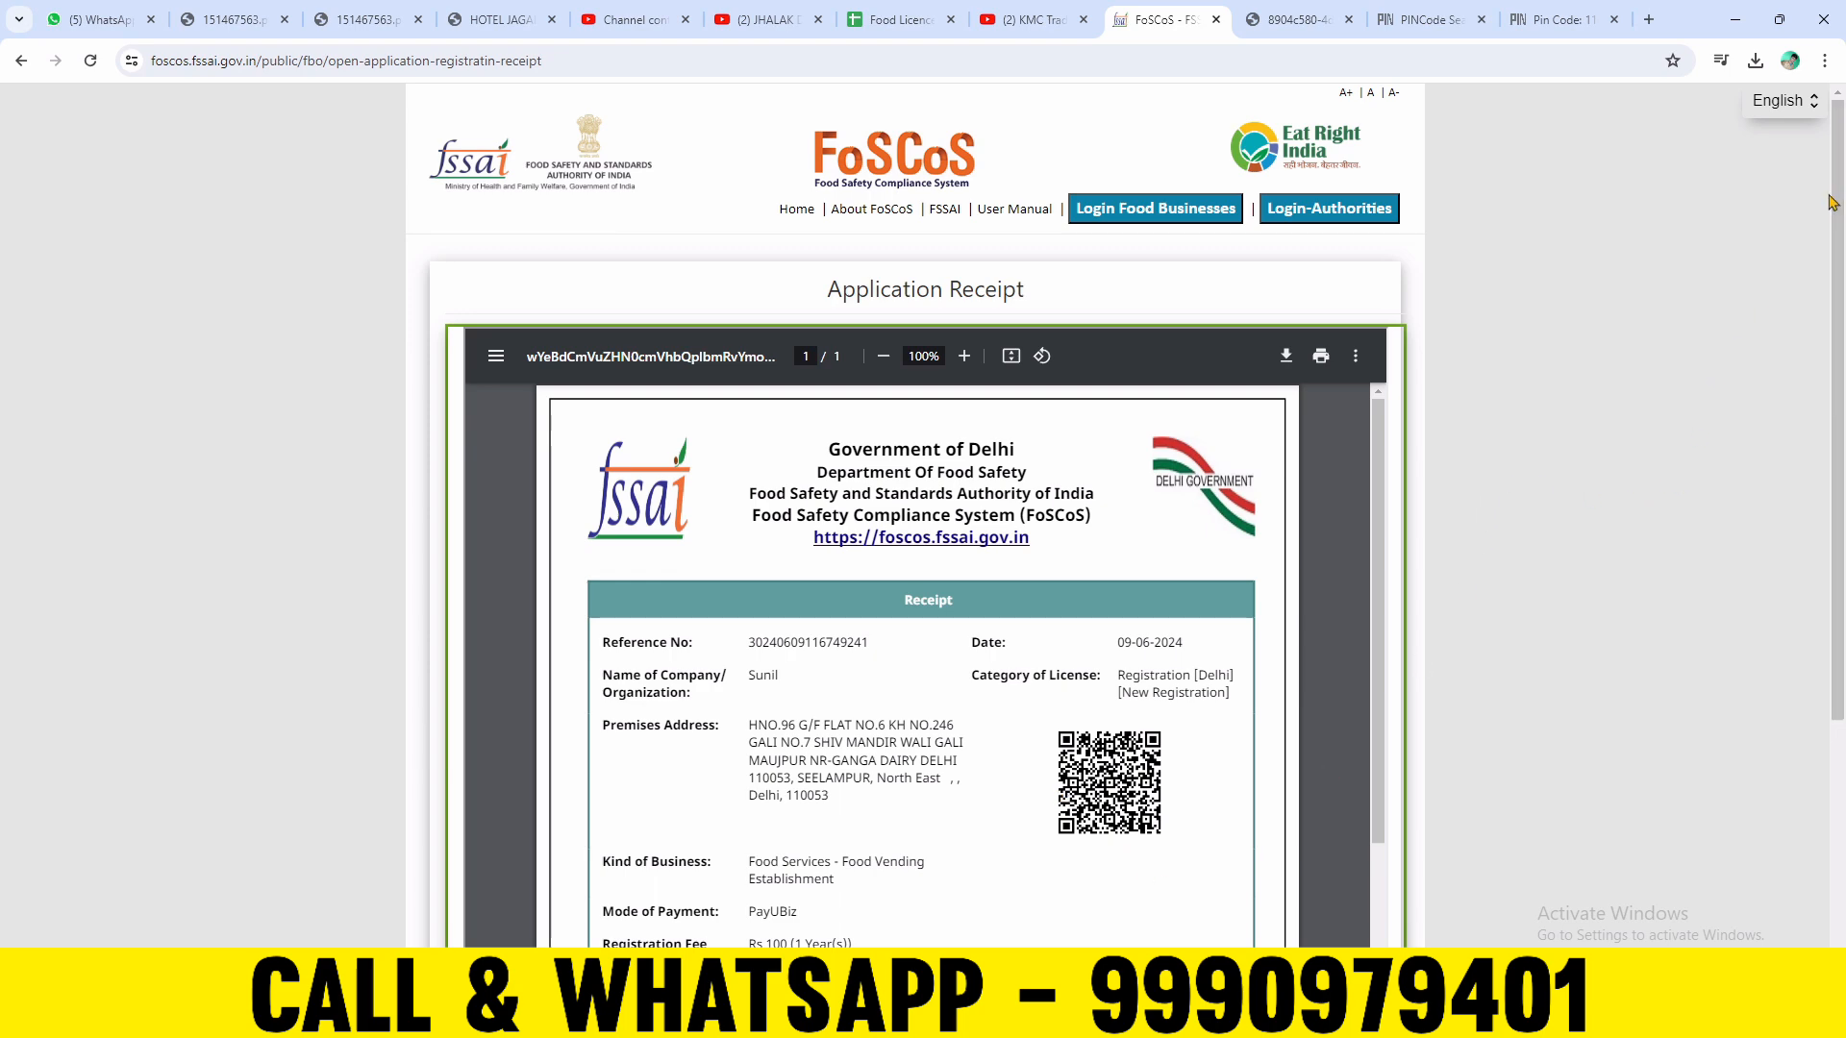
Copy the Name of Company value from the Application Receipt.
drag(1844, 156, 1775, 113)
drag(786, 677, 743, 678)
right_click(753, 678)
click(793, 438)
Download the receipt PDF to HDD (D:)\1 Food Invoice, named after the company.
click(1286, 356)
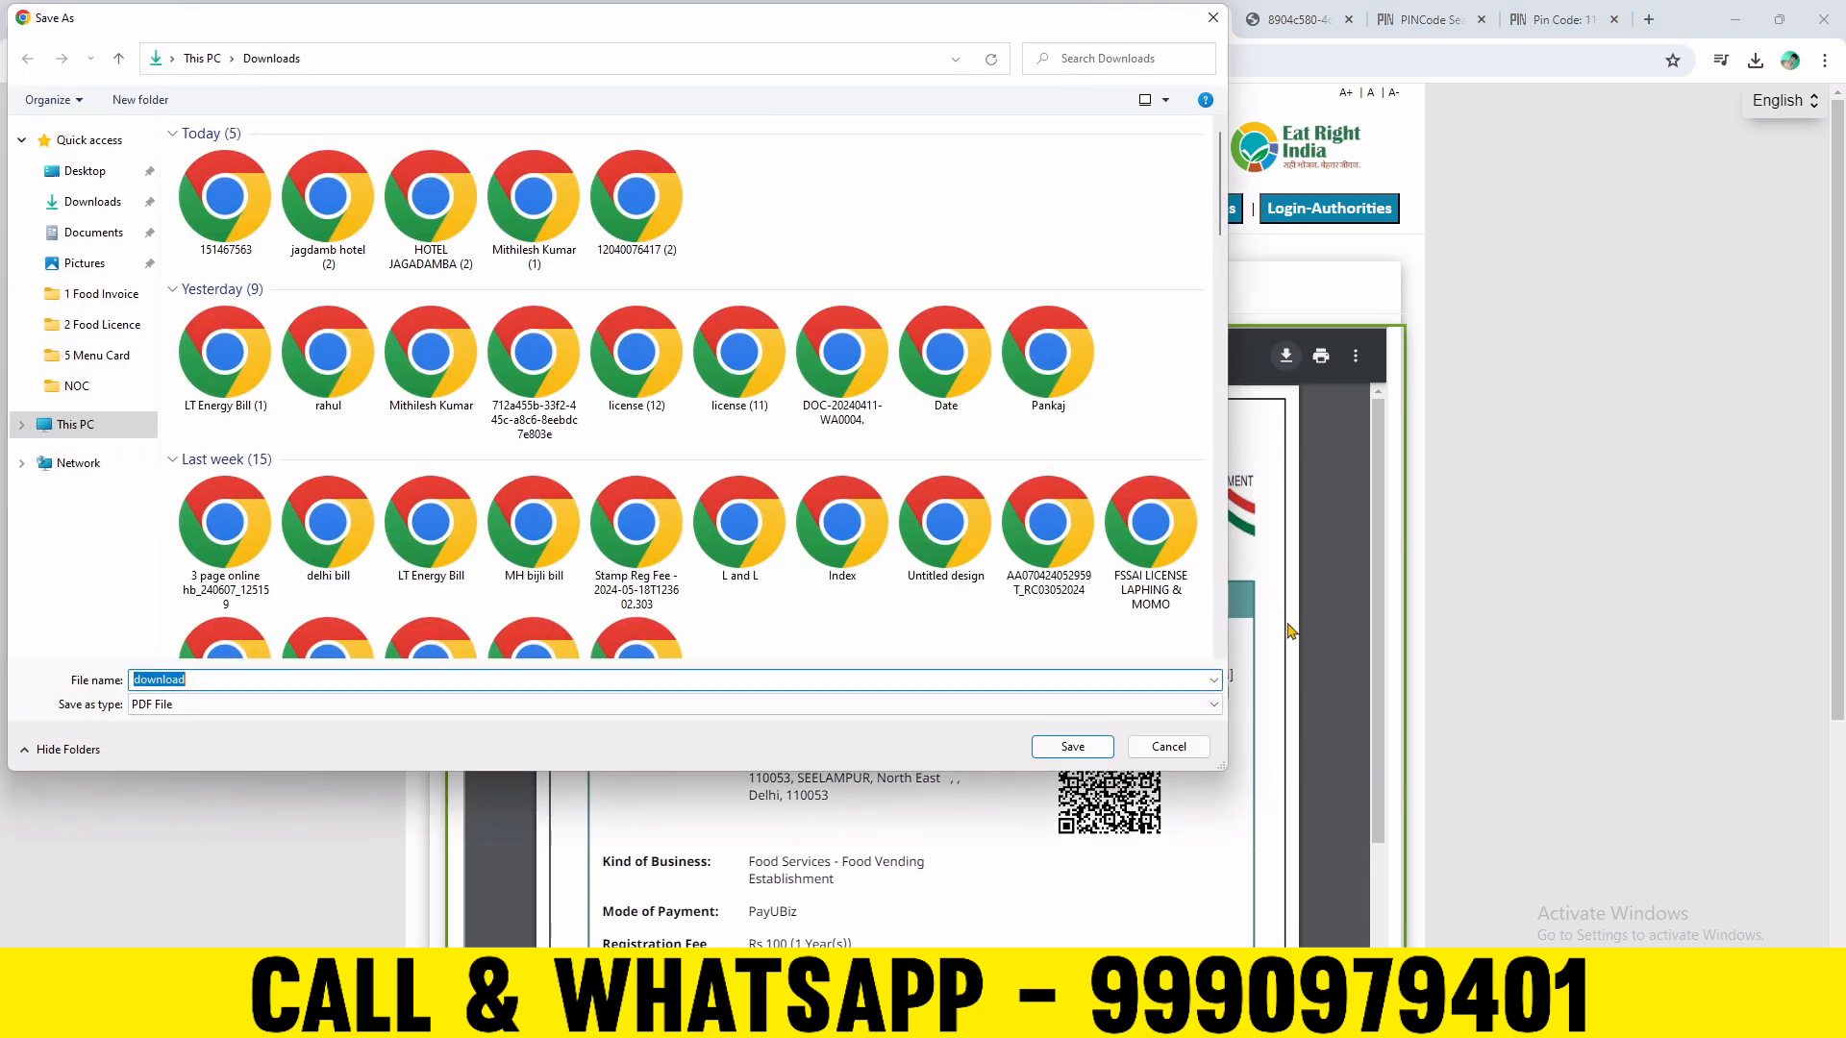
click(231, 59)
click(262, 229)
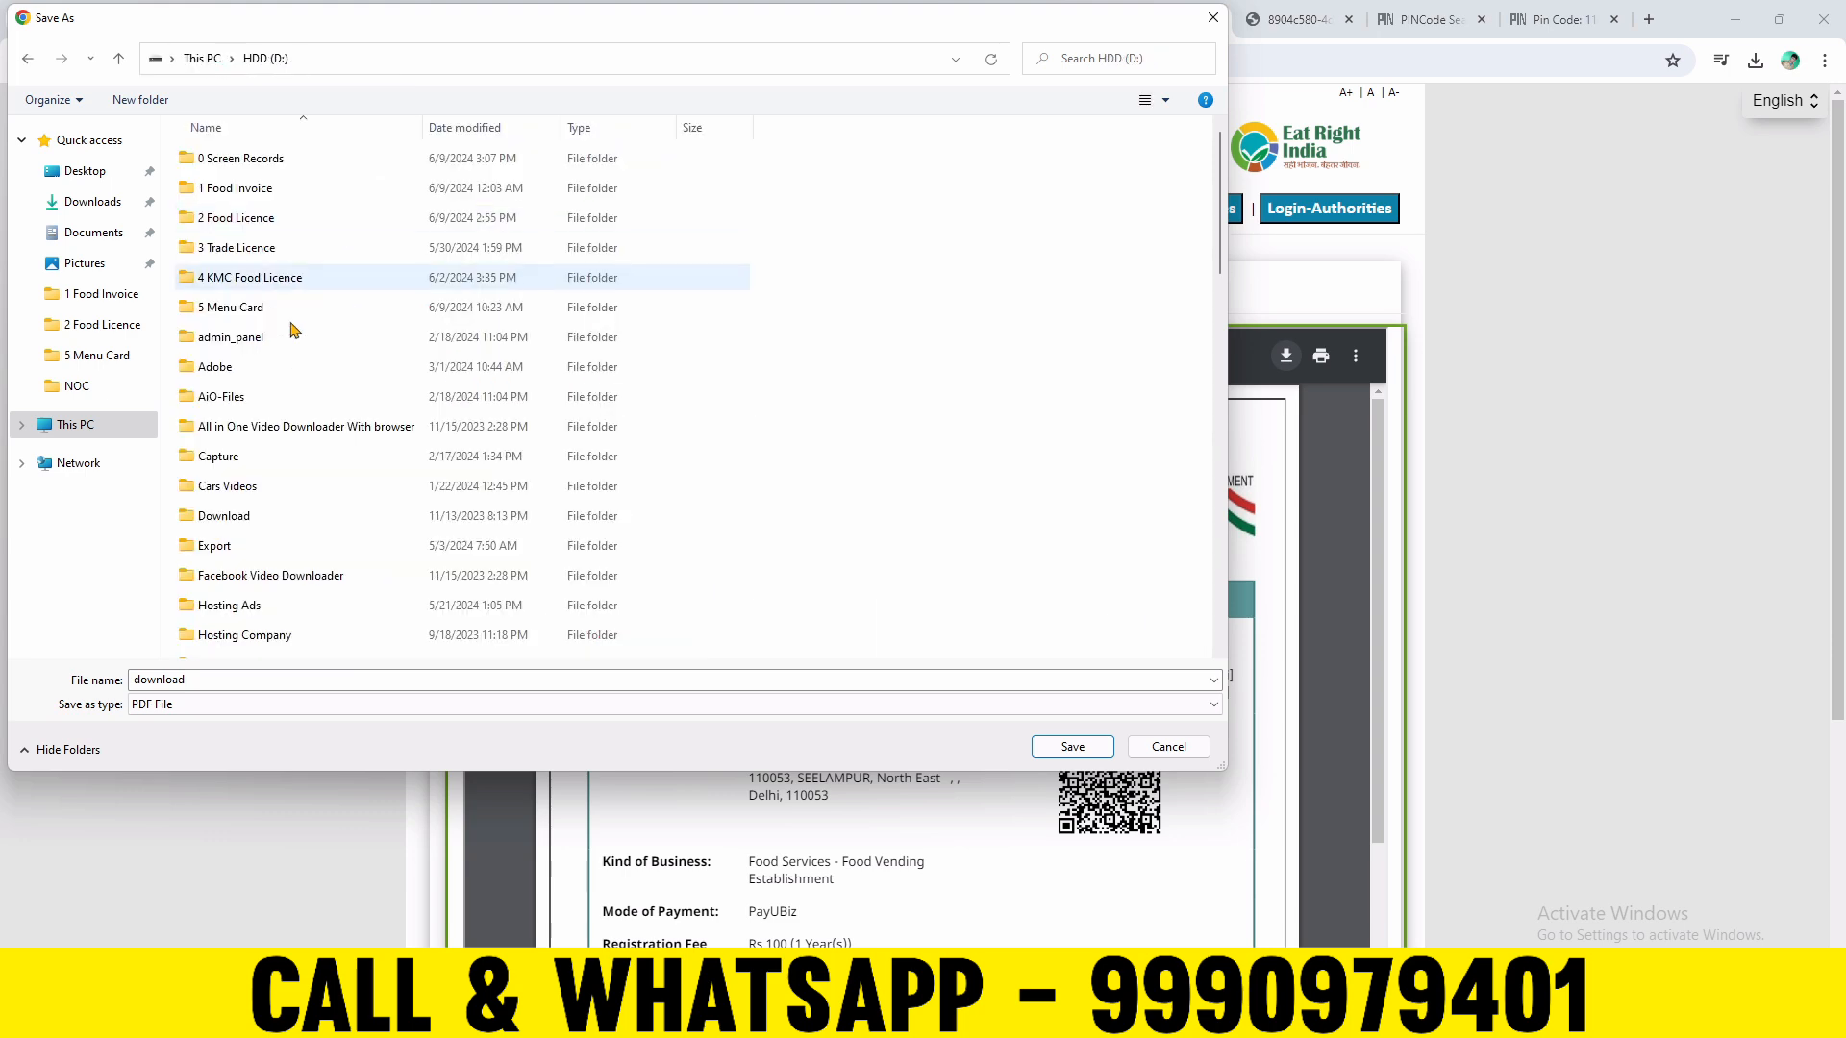
double_click(299, 198)
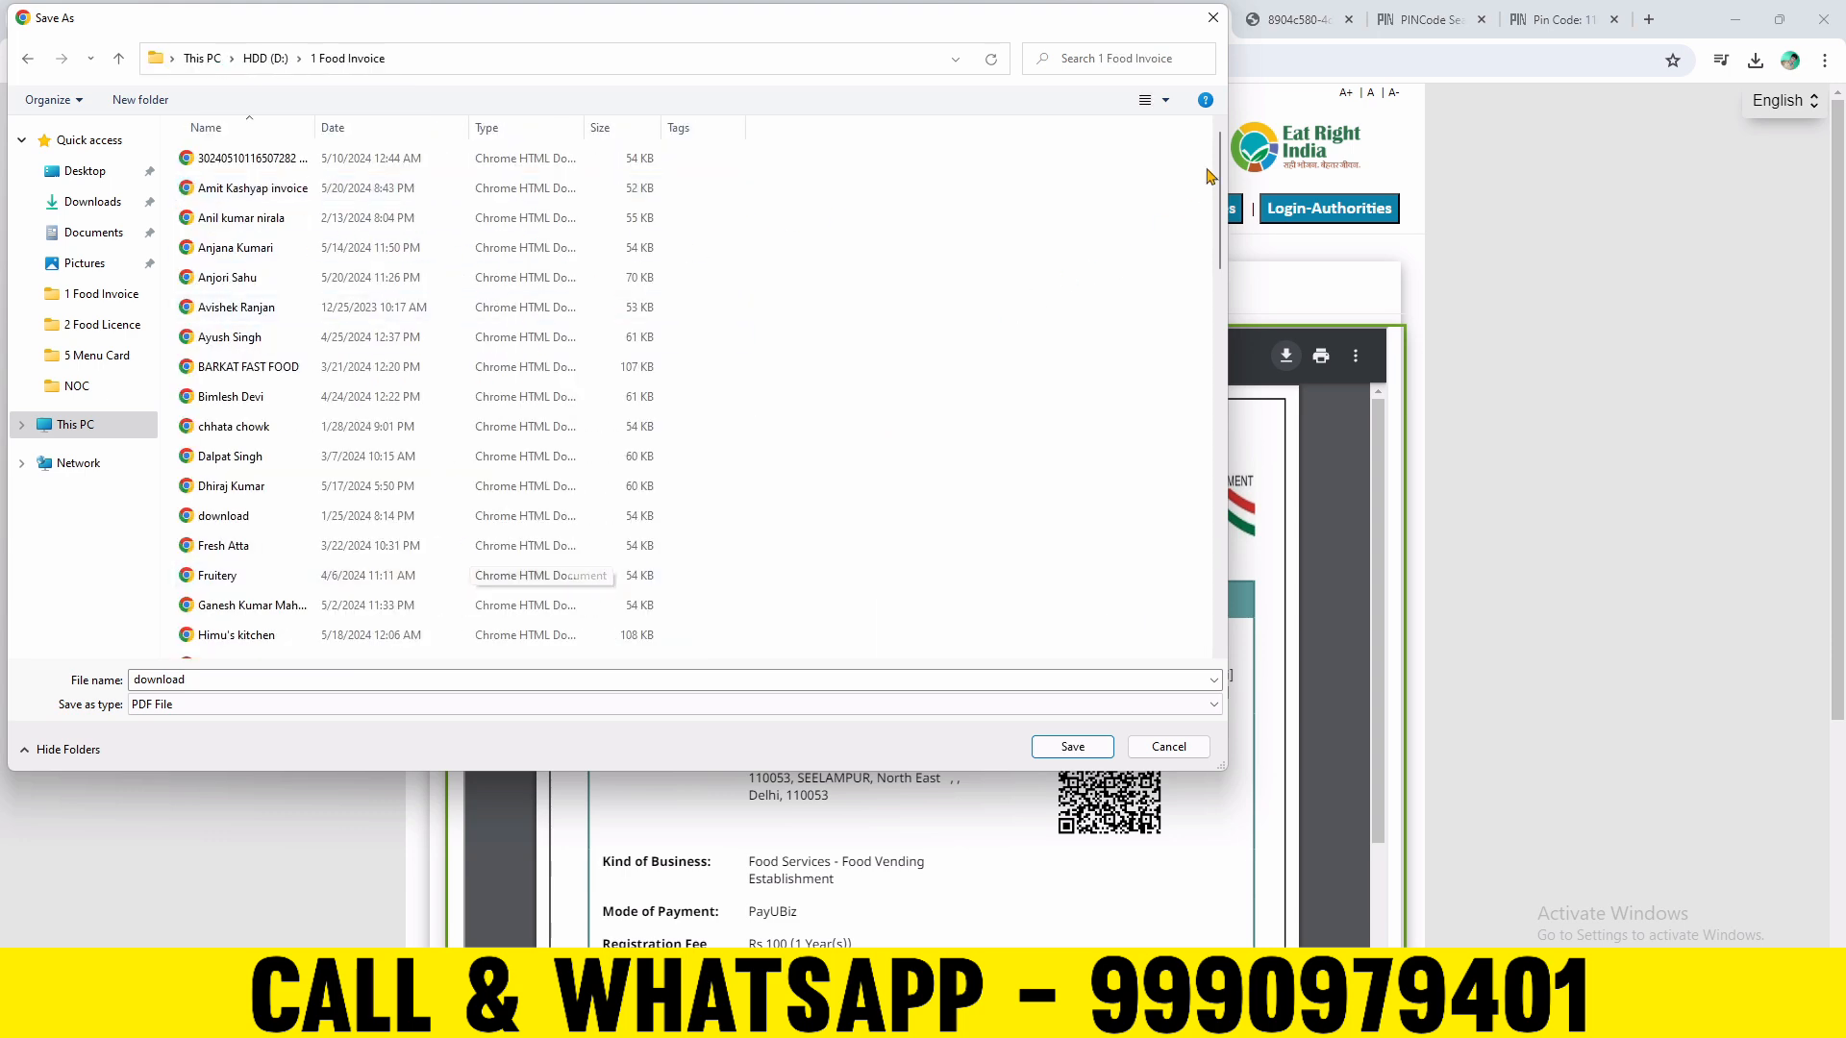
drag(1217, 178, 1197, 571)
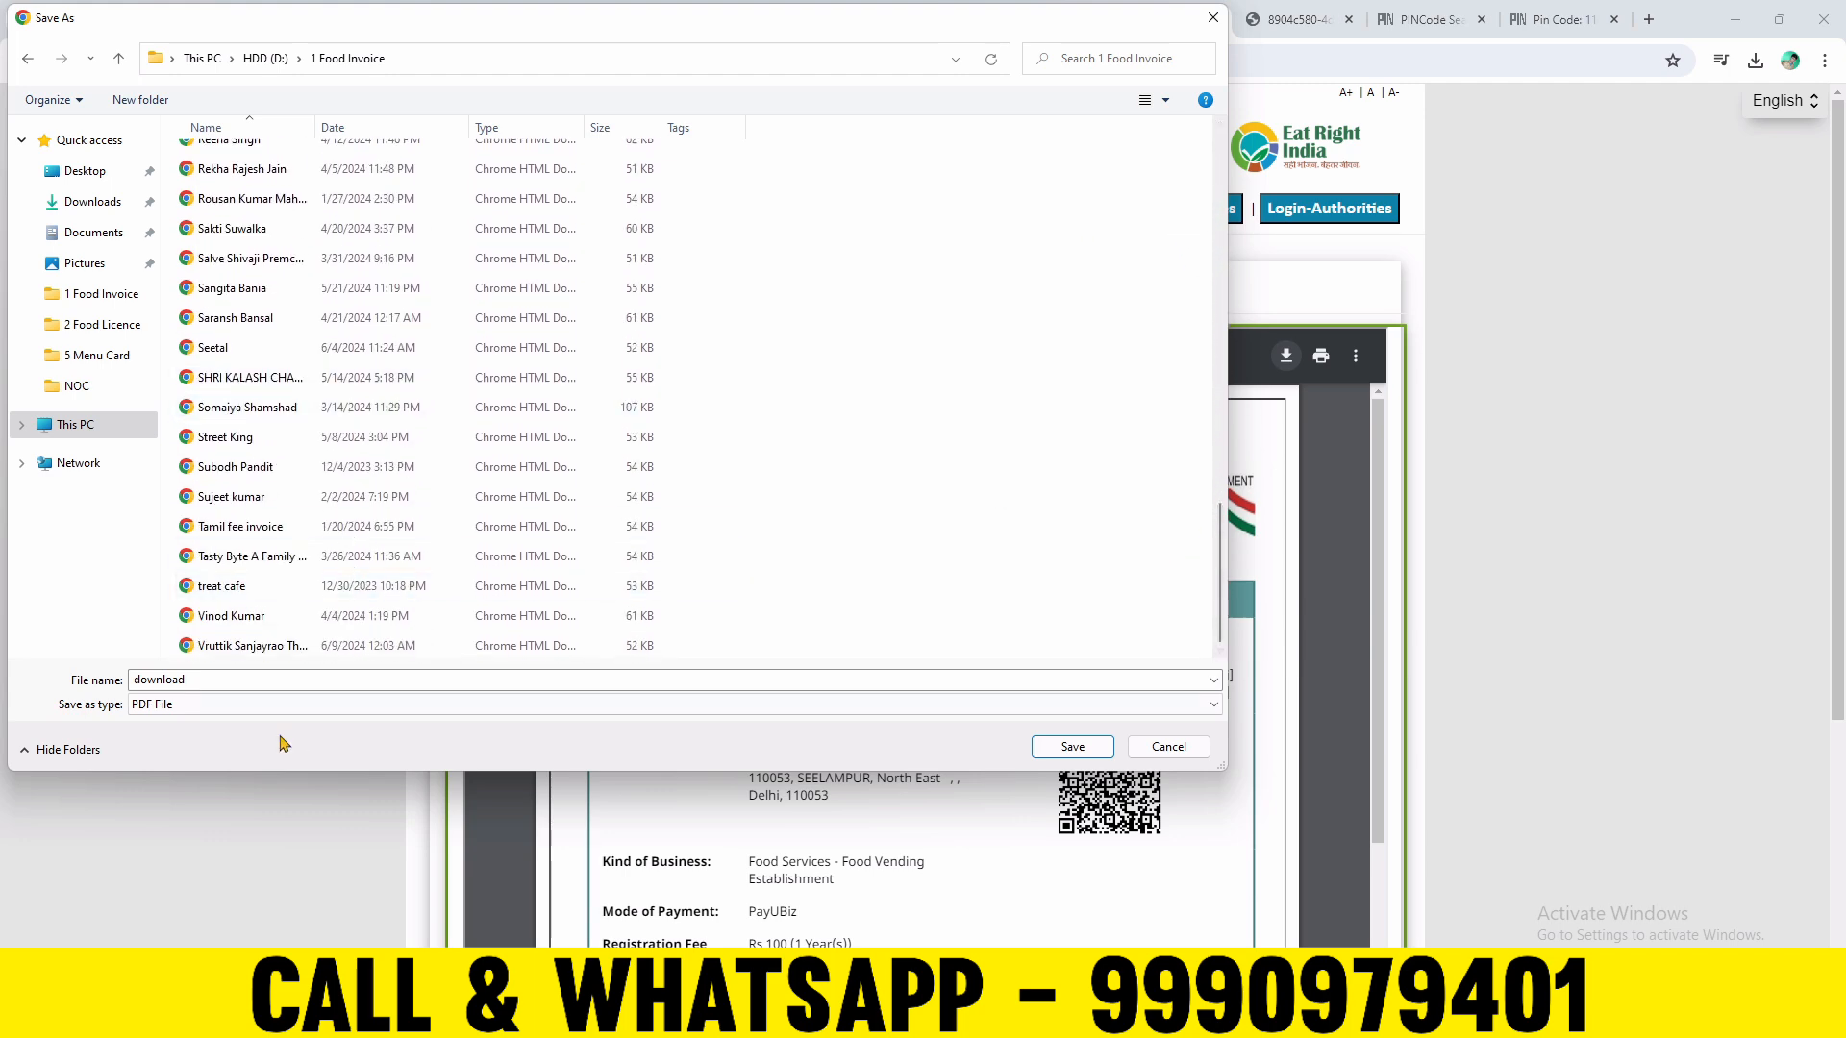
double_click(216, 678)
text(Sunil)
key(Return)
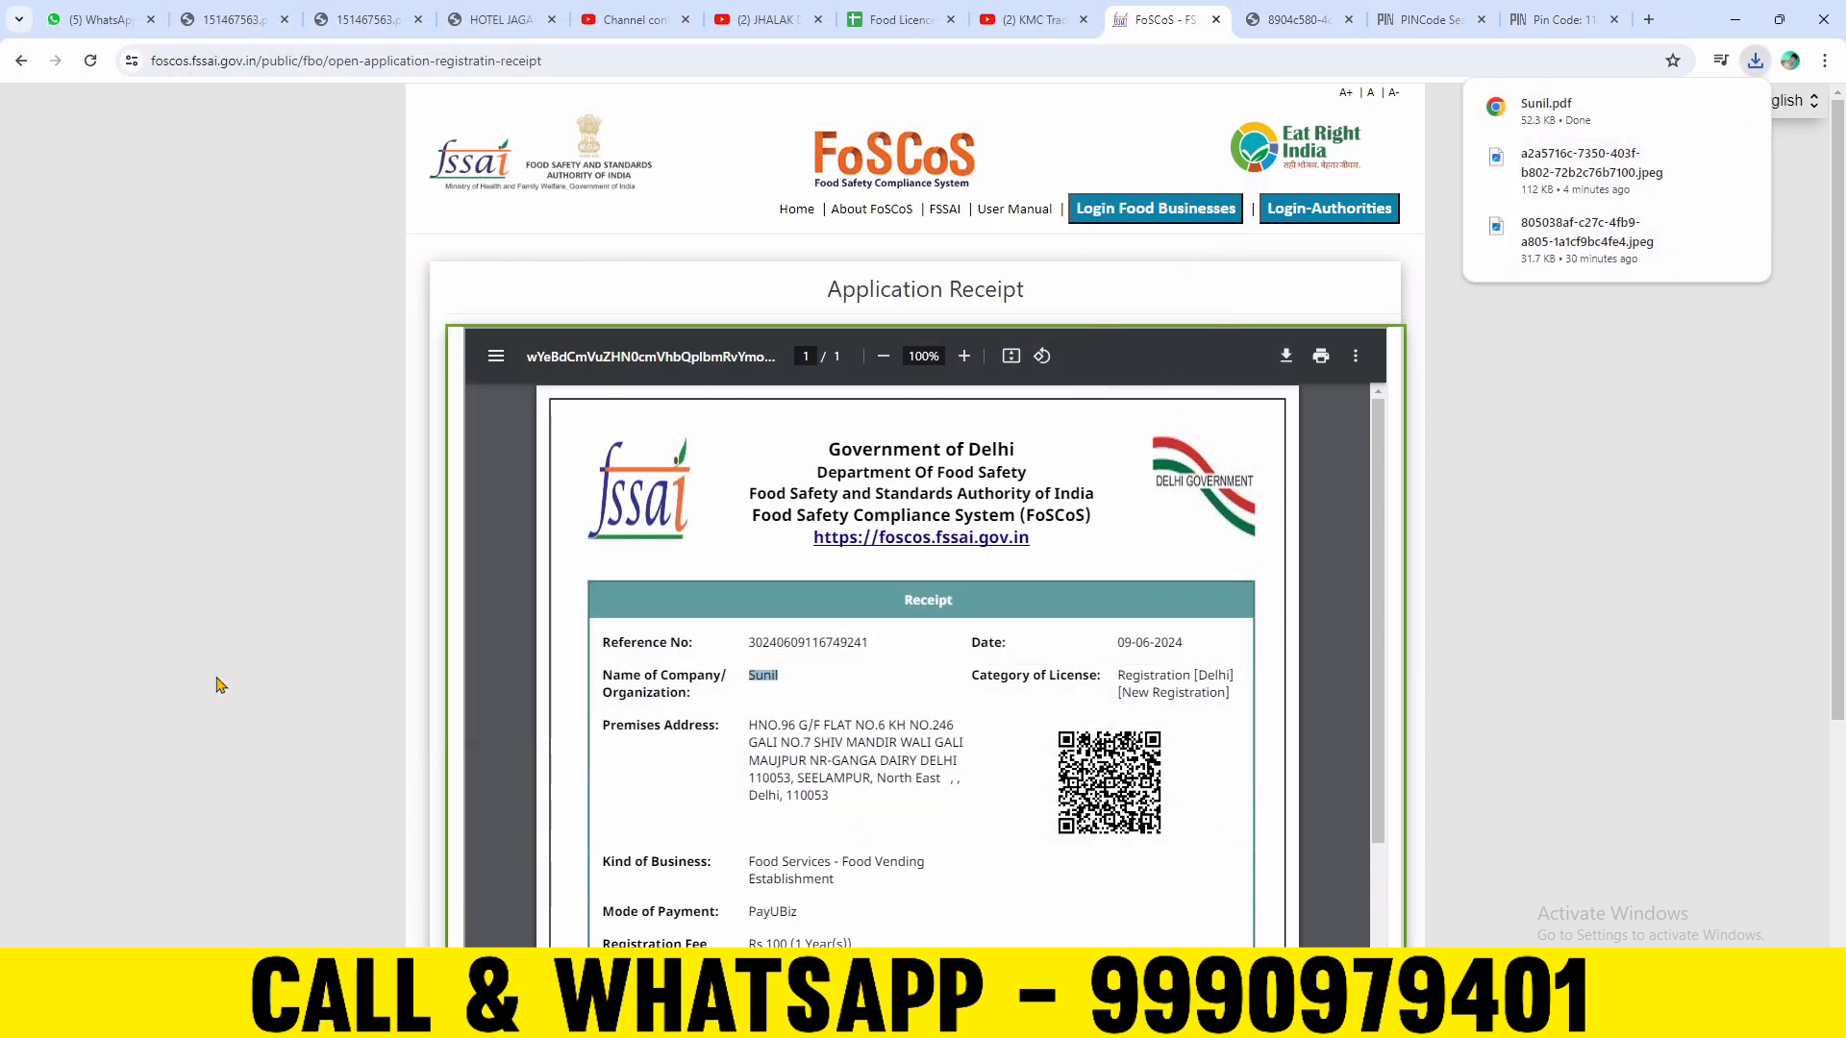
scroll(958, 757, down, 3)
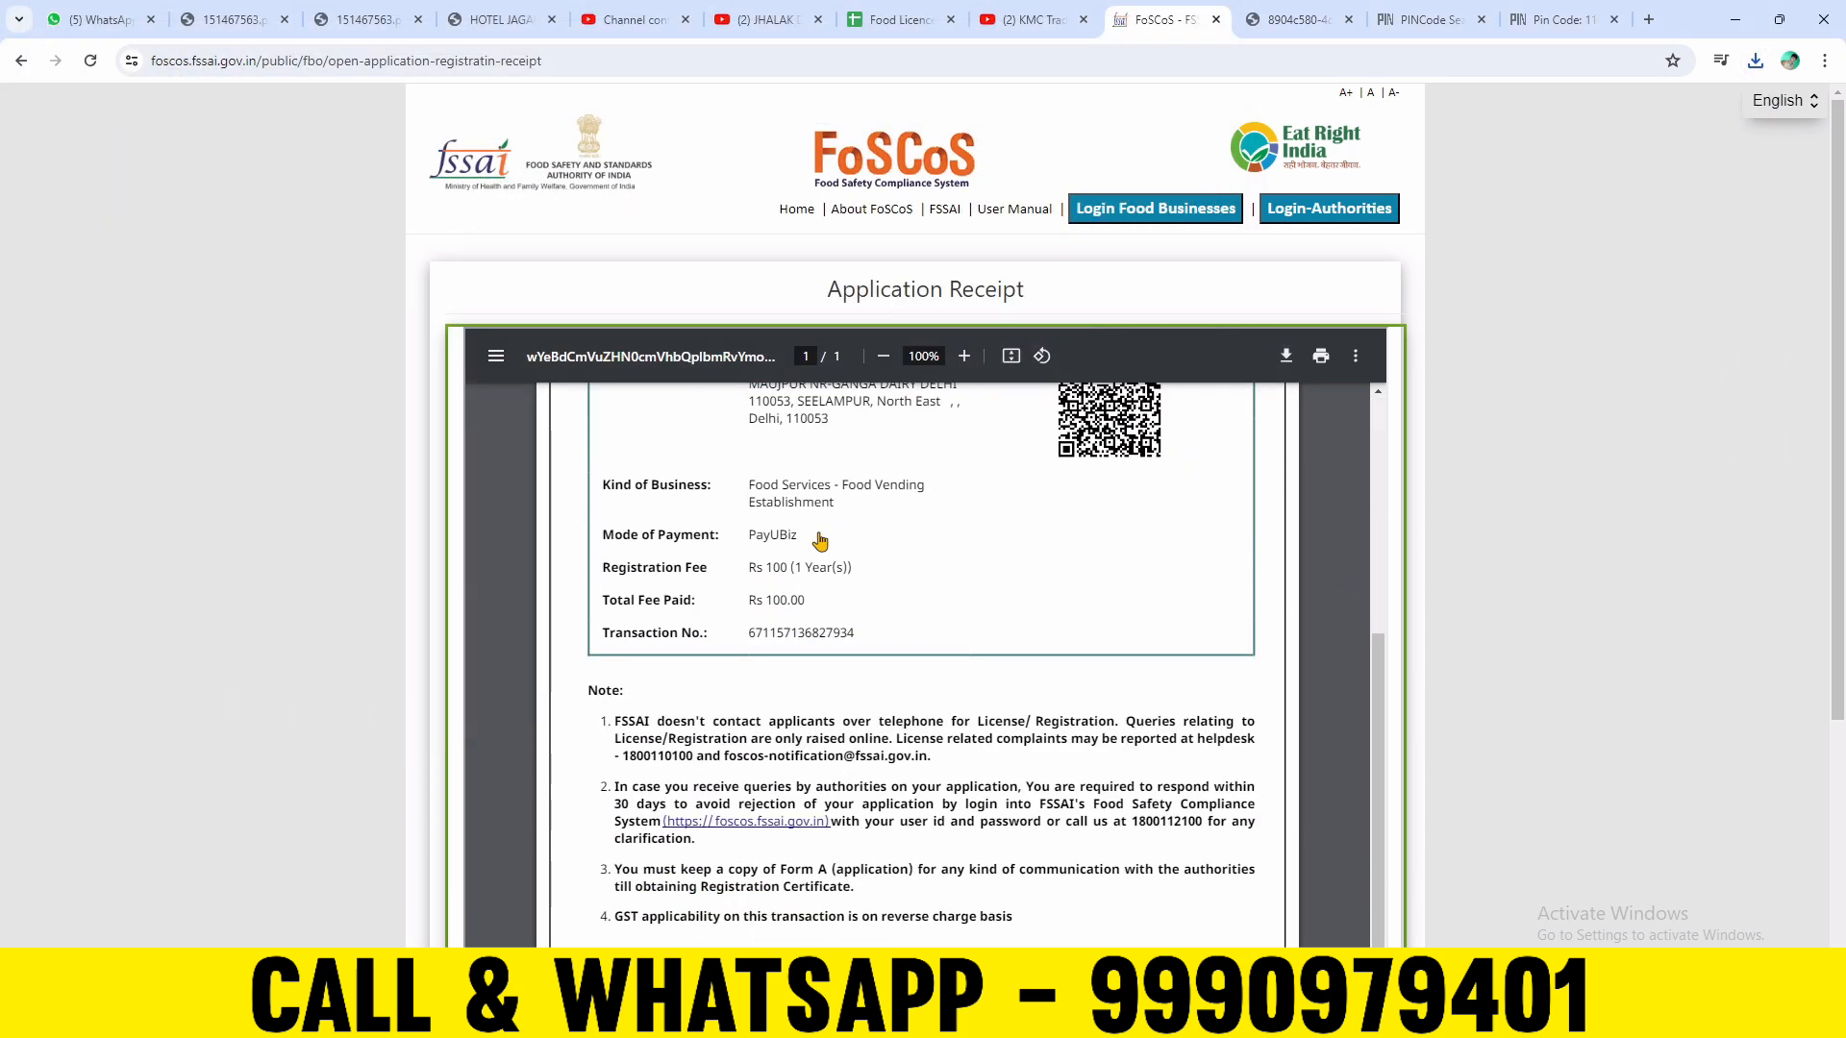
scroll(959, 757, up, 3)
double_click(762, 673)
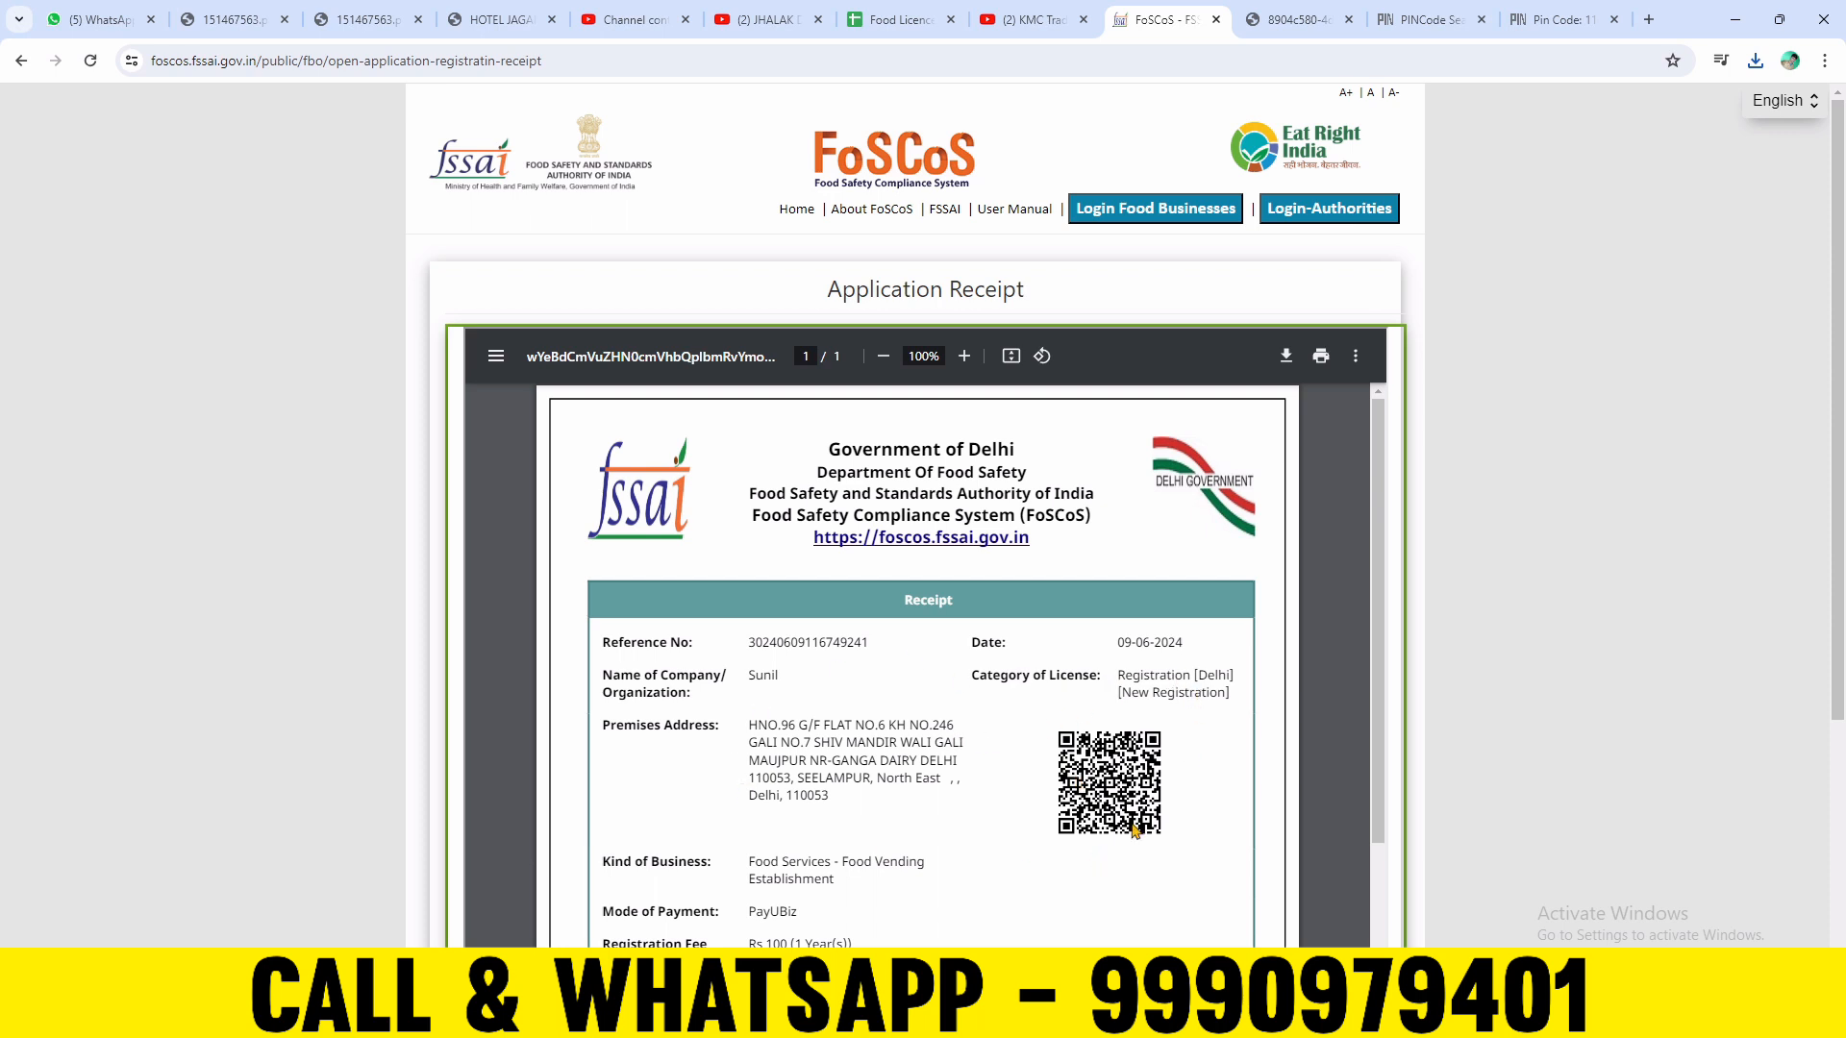
drag(1095, 517, 781, 454)
click(781, 453)
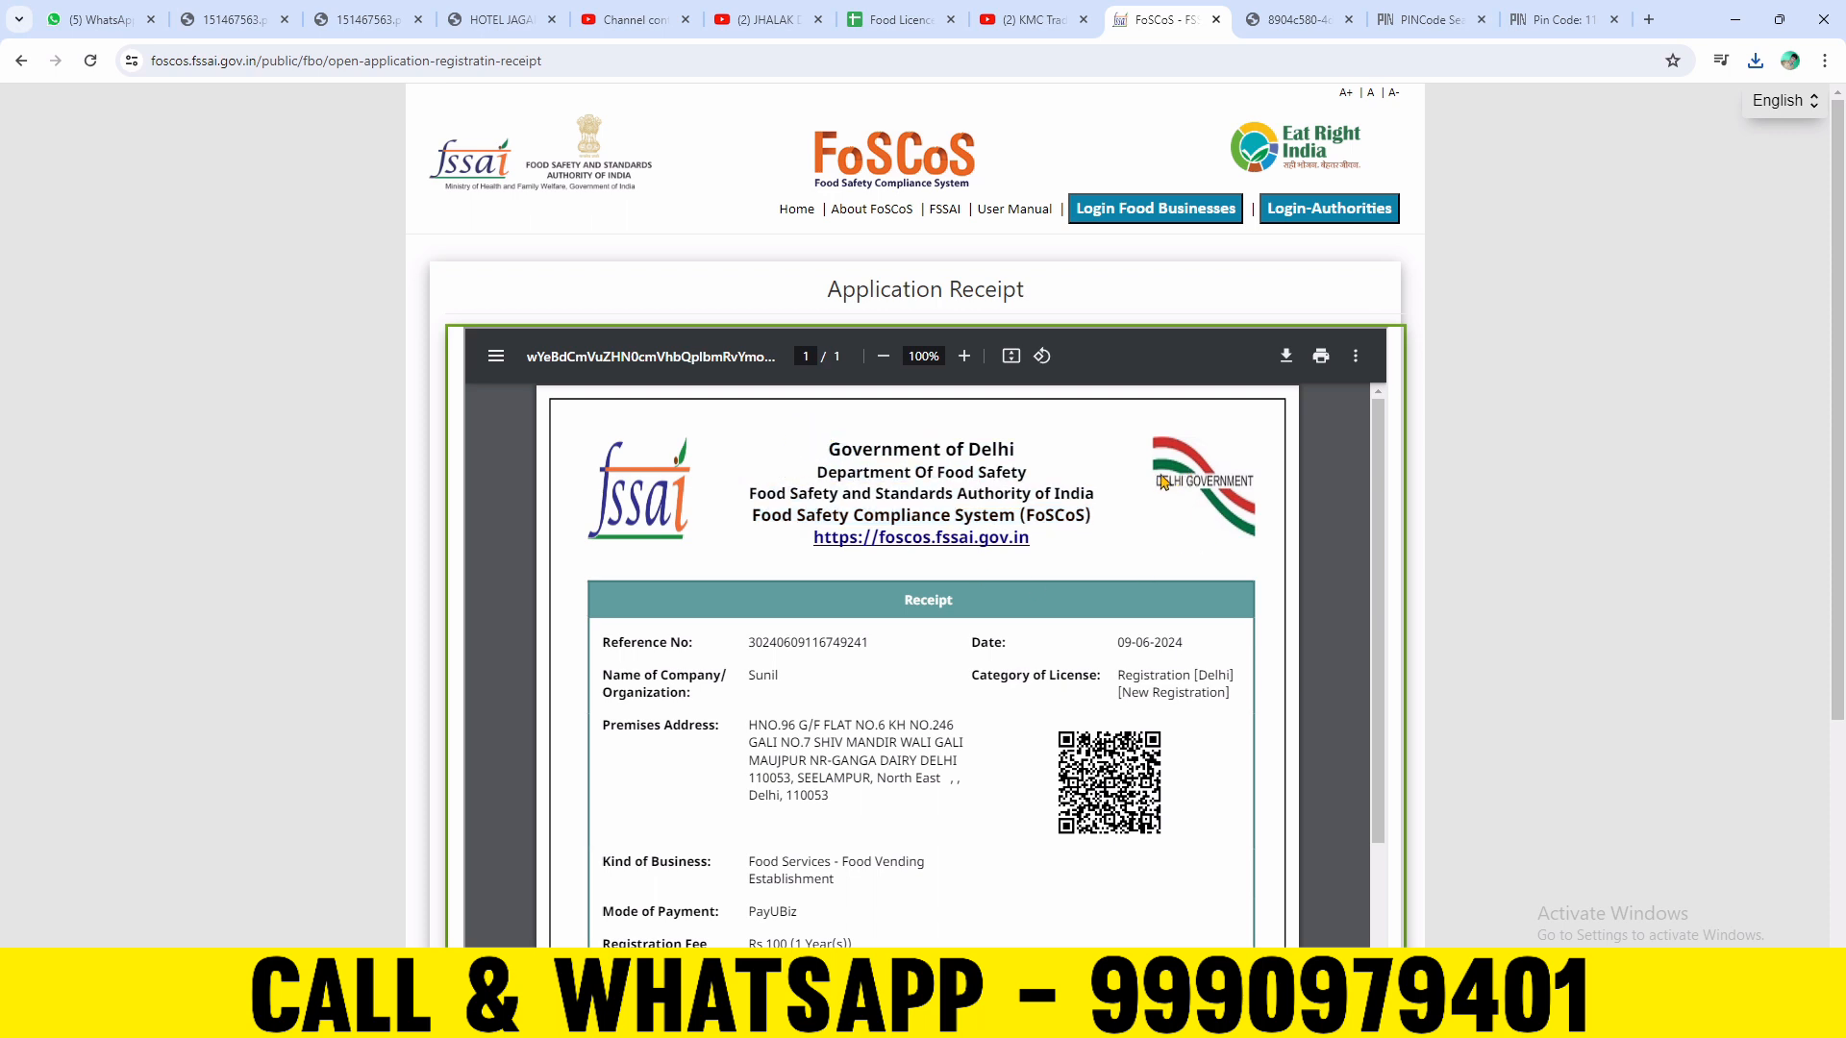